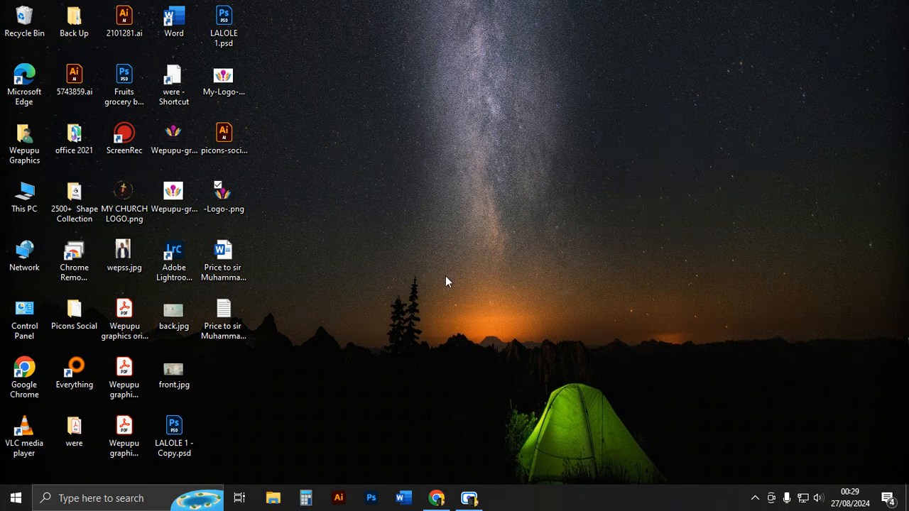
# Launch Photoshop and open the recent file "Become a photoshop expert.psd youtube.psd".
pyautogui.click(370, 497)
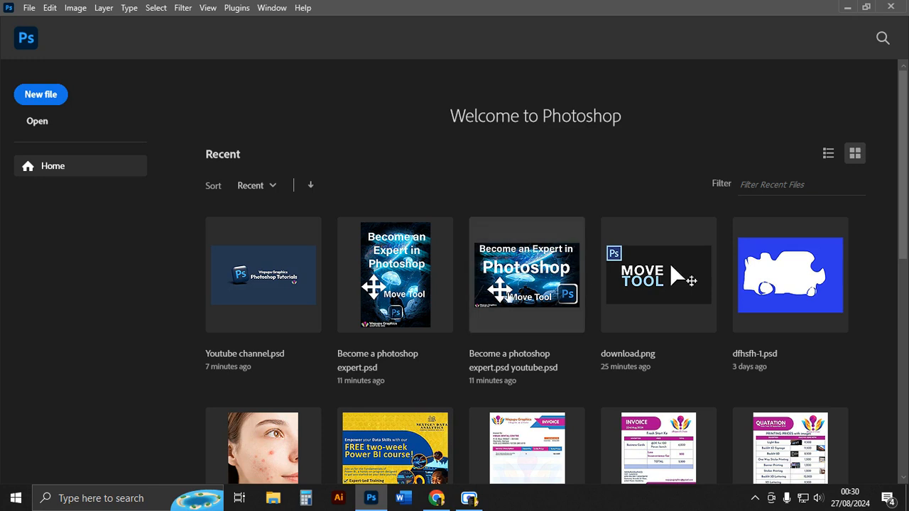
pyautogui.click(520, 279)
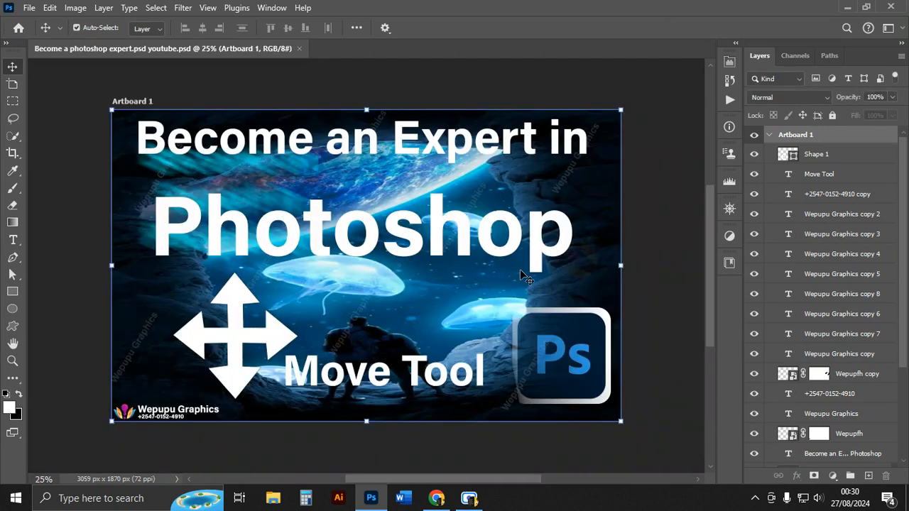
pyautogui.click(522, 270)
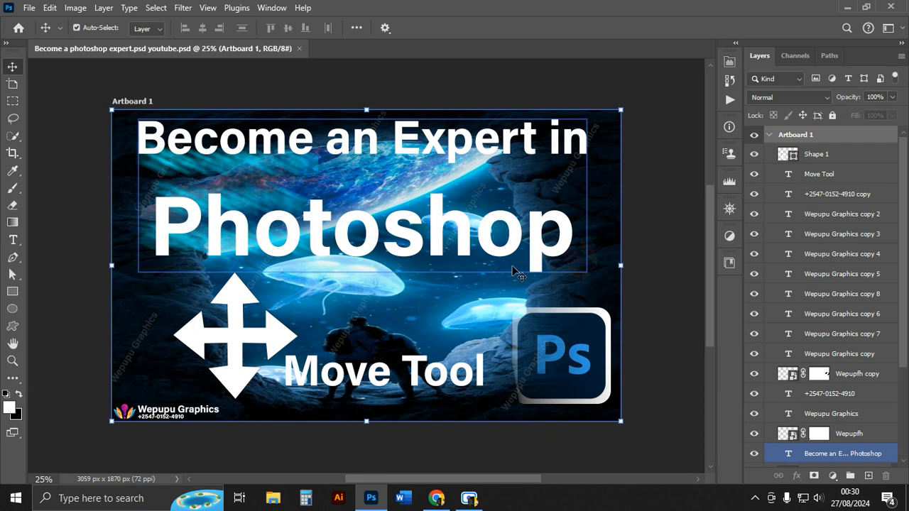
pyautogui.click(402, 257)
pyautogui.click(628, 192)
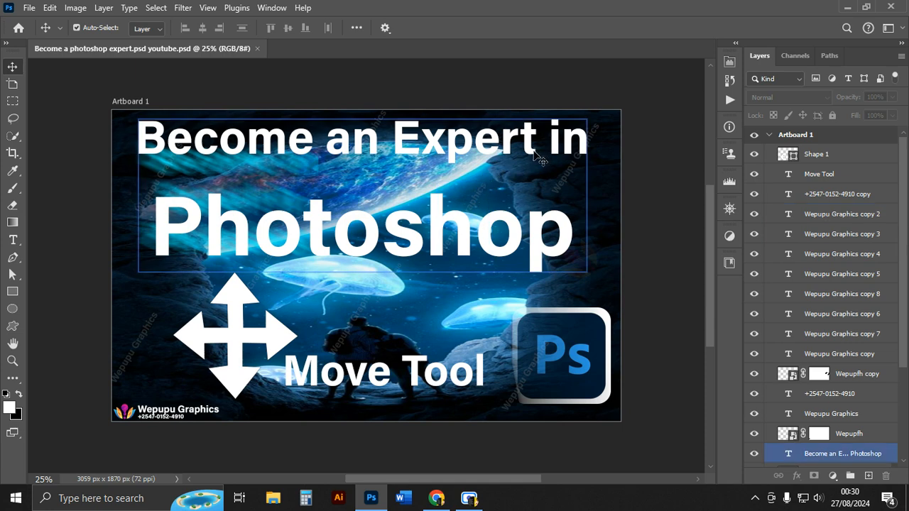
# Open the document's File Info and scroll through its Raw Data metadata.
pyautogui.click(29, 8)
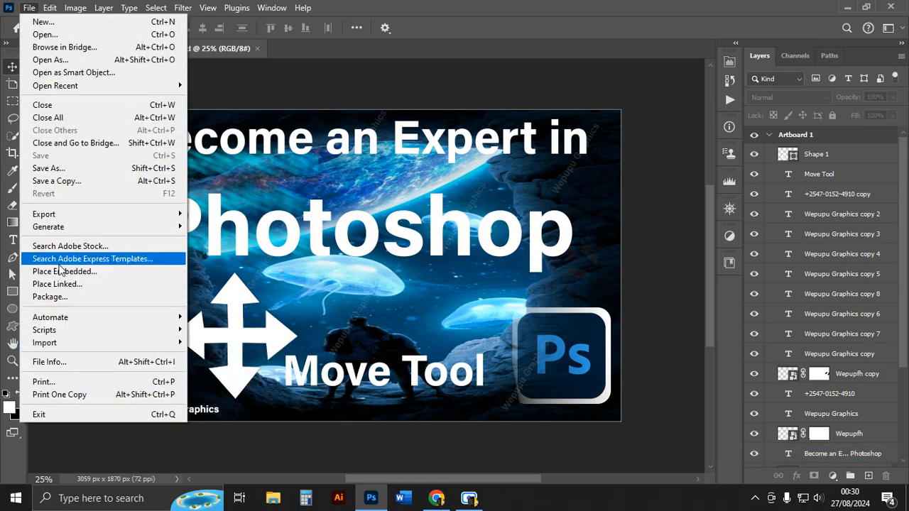
pyautogui.click(50, 361)
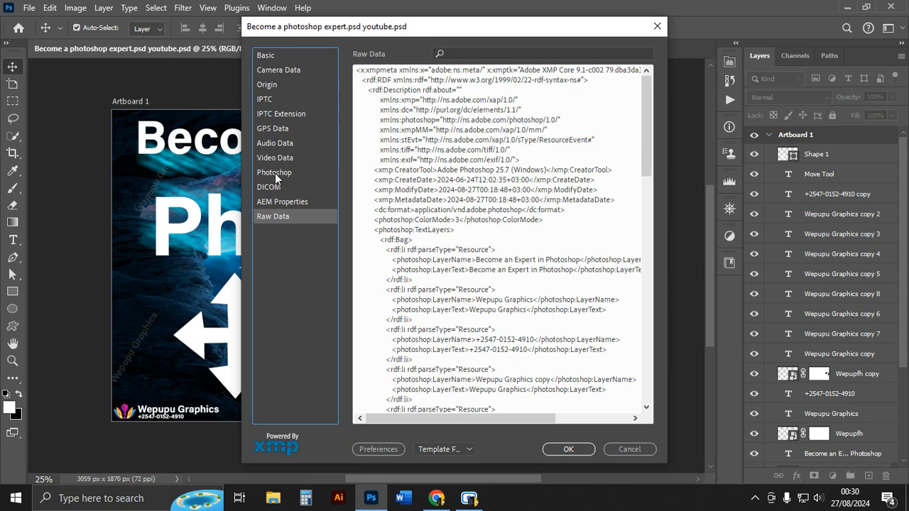
pyautogui.scroll(-8, 430, 313)
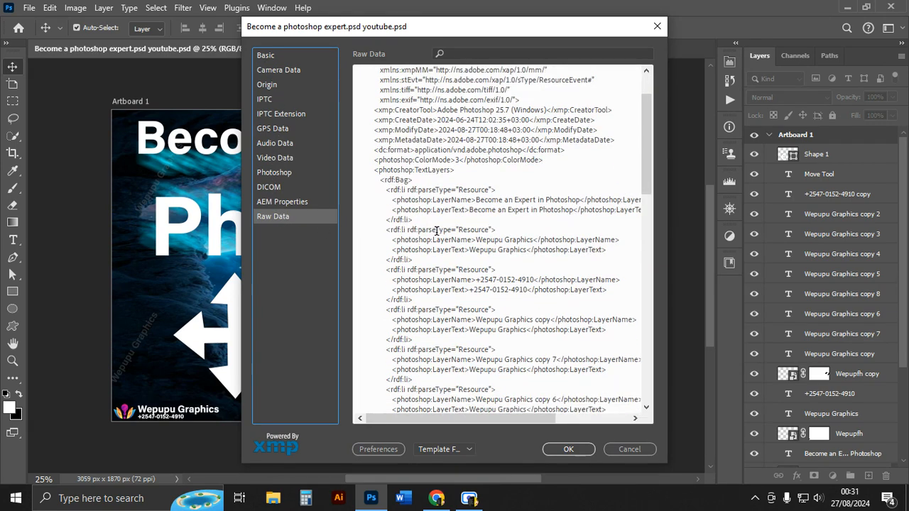
pyautogui.scroll(-10, 430, 313)
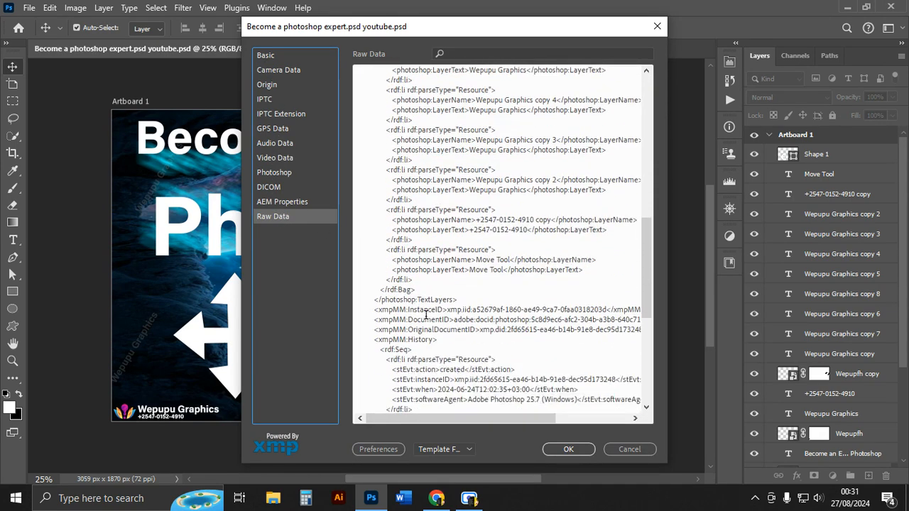
pyautogui.scroll(-3, 429, 312)
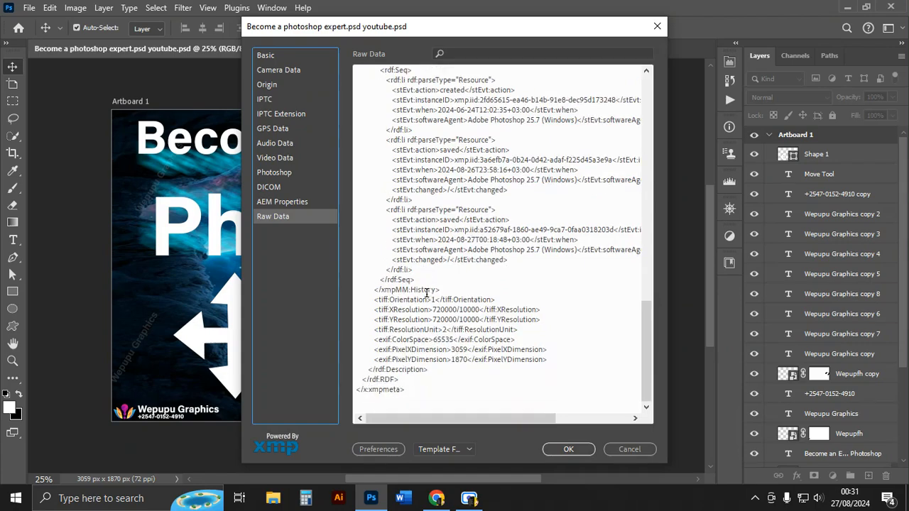
pyautogui.scroll(10, 433, 309)
pyautogui.scroll(12, 434, 307)
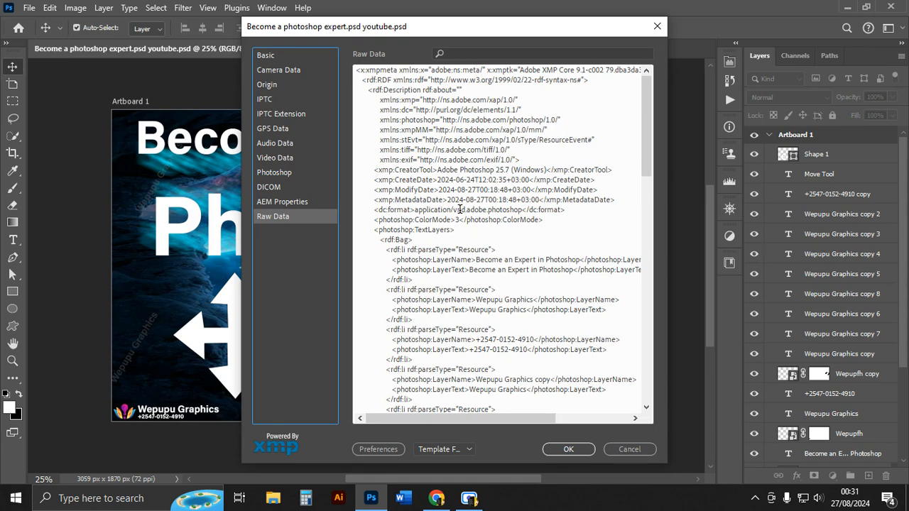
# Review the Basic metadata fields in File Info, then close the dialog.
pyautogui.click(269, 56)
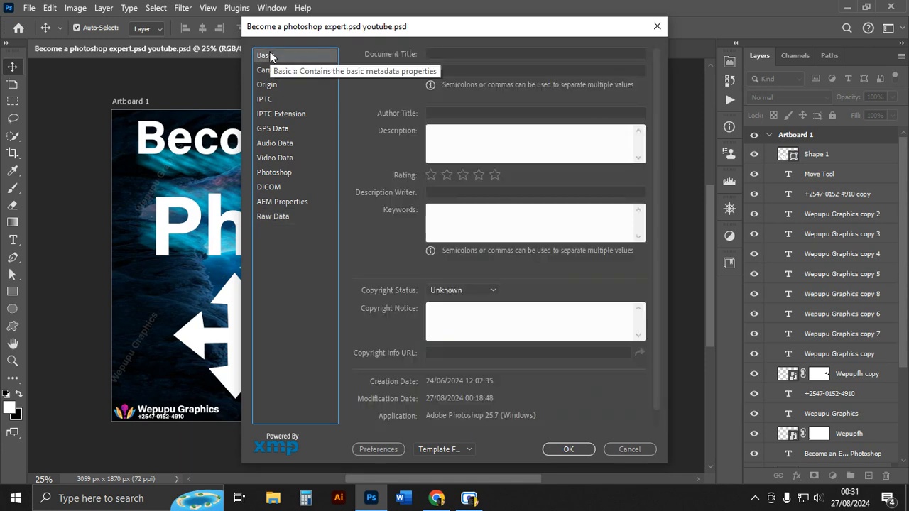
pyautogui.scroll(-1, 513, 206)
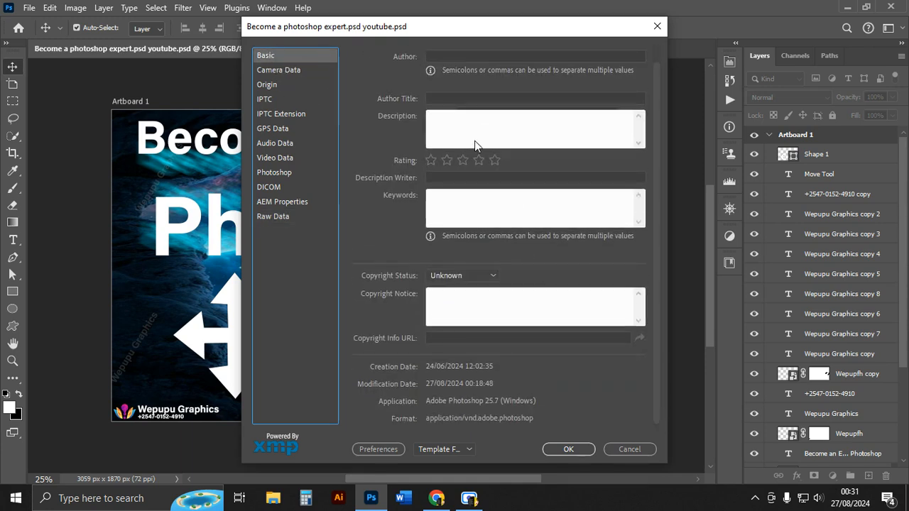
pyautogui.scroll(-1, 455, 263)
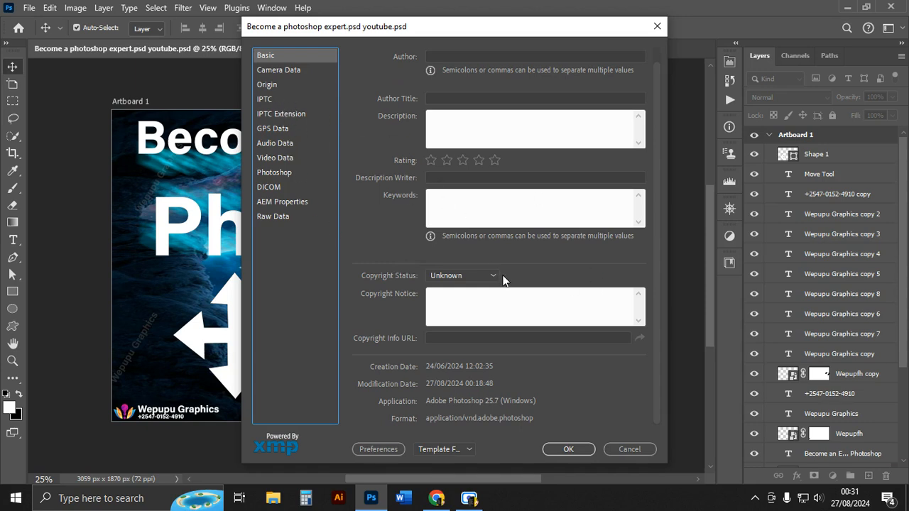
pyautogui.click(657, 27)
pyautogui.click(153, 174)
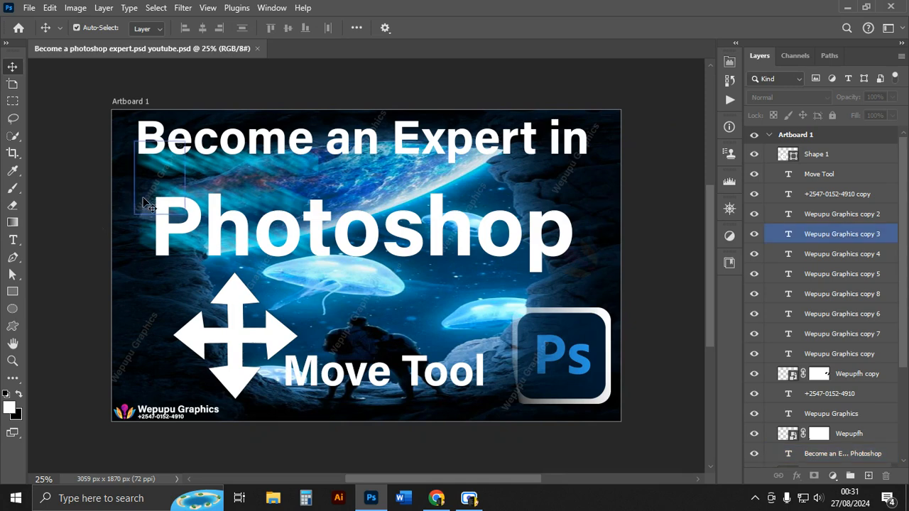
pyautogui.click(595, 78)
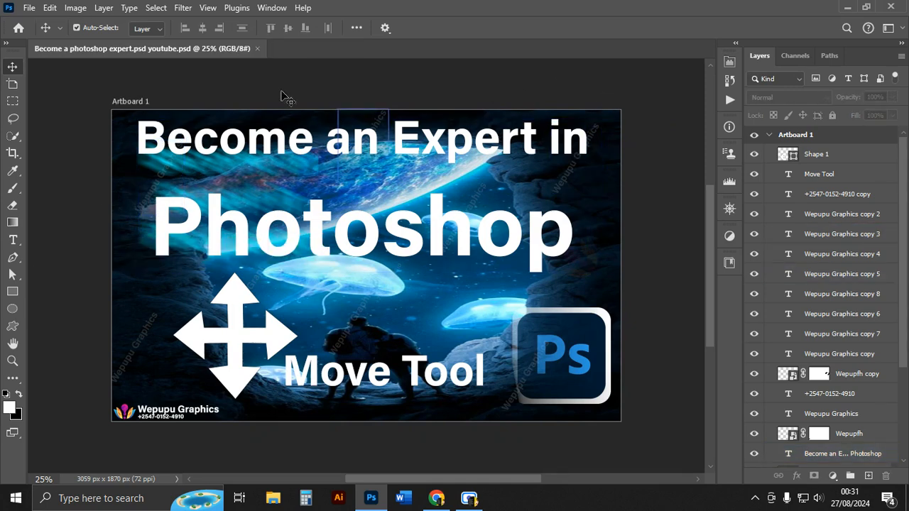
pyautogui.click(28, 8)
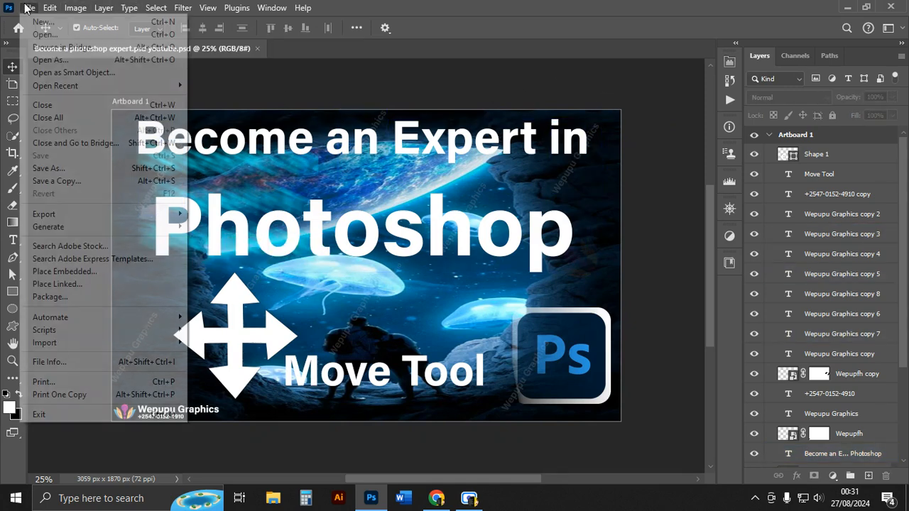
pyautogui.moveTo(50, 8)
pyautogui.click(517, 100)
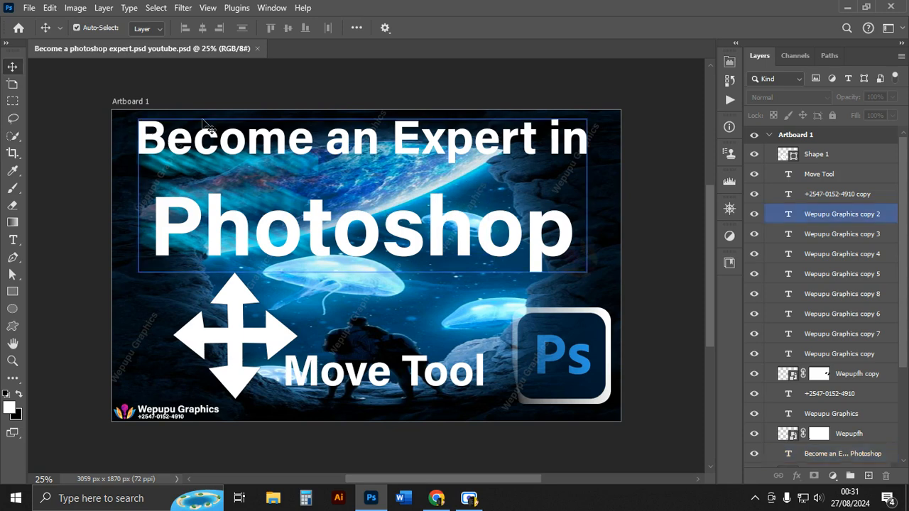
# Open Save for Web (Legacy), set Metadata to Copyright, and cancel the dialog.
pyautogui.click(27, 9)
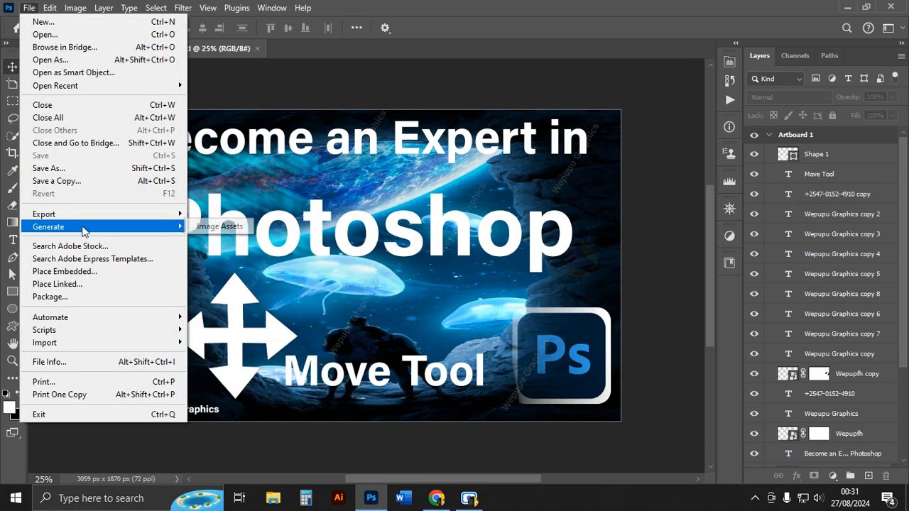
pyautogui.moveTo(86, 214)
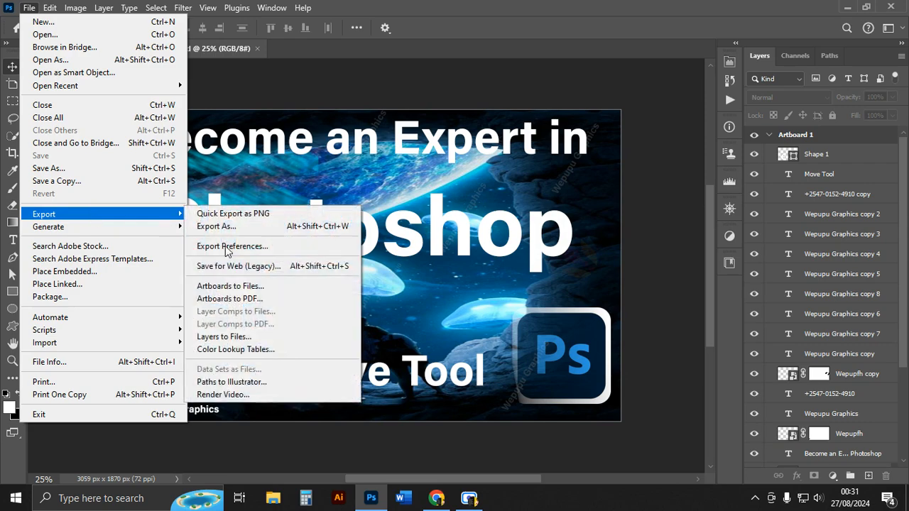
pyautogui.click(235, 272)
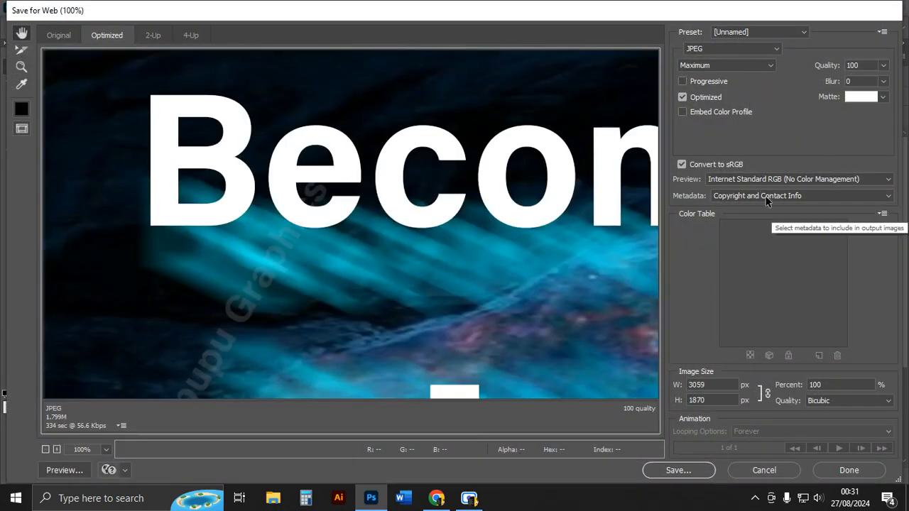
pyautogui.click(824, 195)
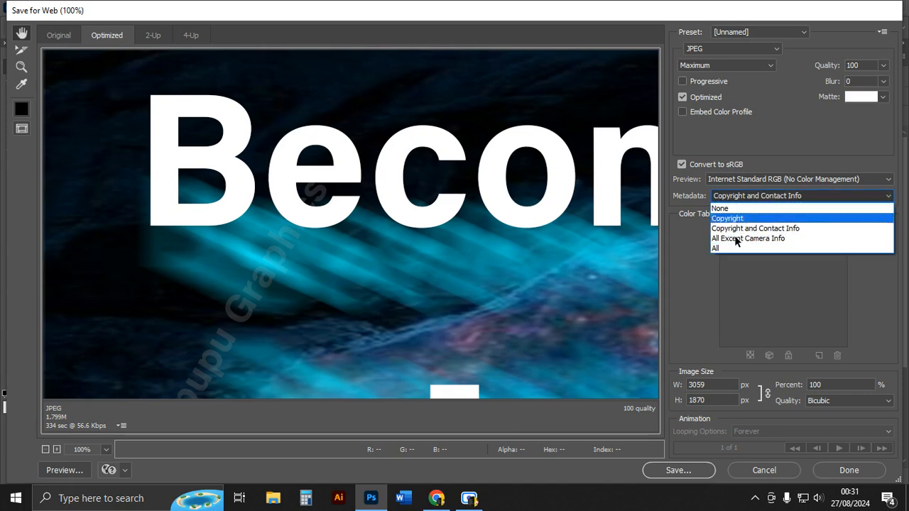
pyautogui.click(735, 218)
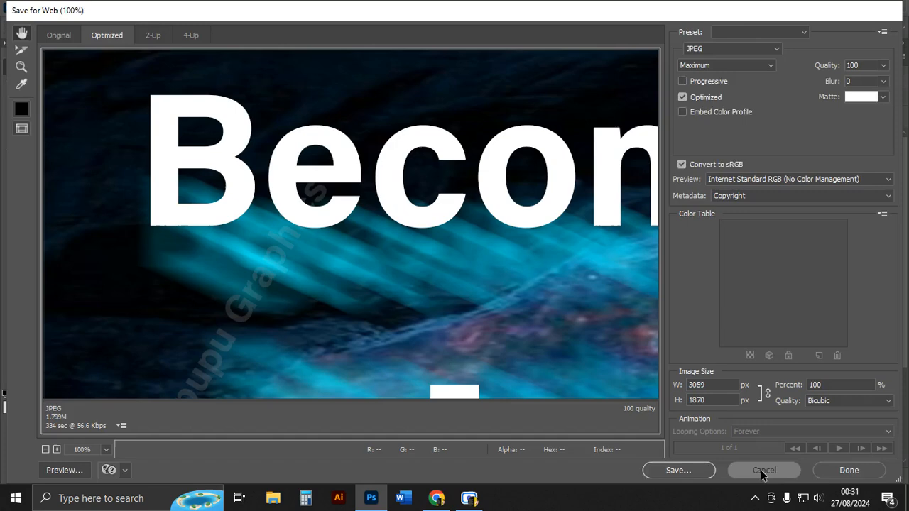
pyautogui.click(765, 470)
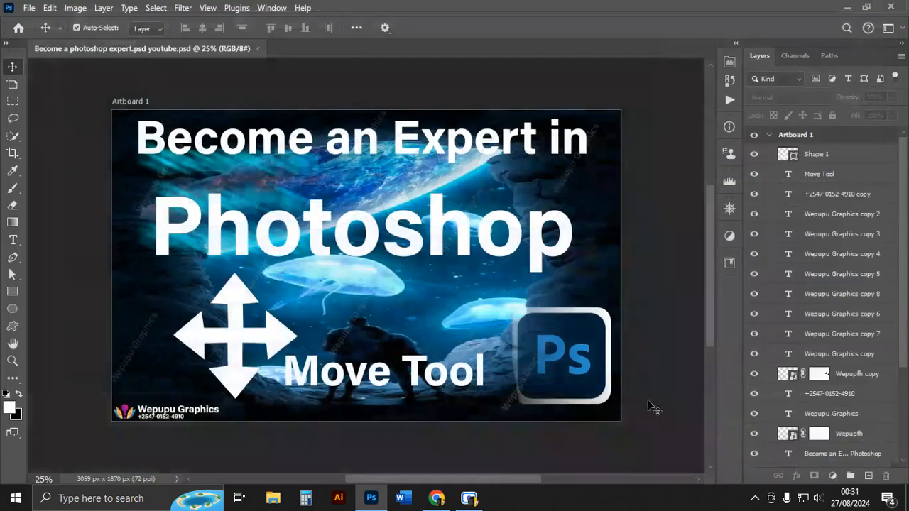
pyautogui.scroll(3, 440, 286)
pyautogui.click(437, 282)
pyautogui.scroll(-1, 413, 257)
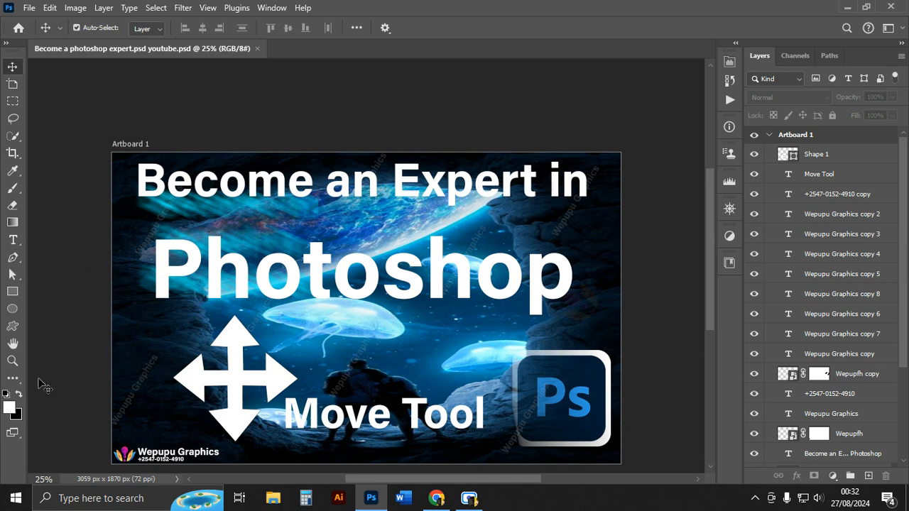
# Draw a checked-box custom shape about 329 × 231 px near the title with the Custom Shape tool, then undo it.
pyautogui.click(13, 327)
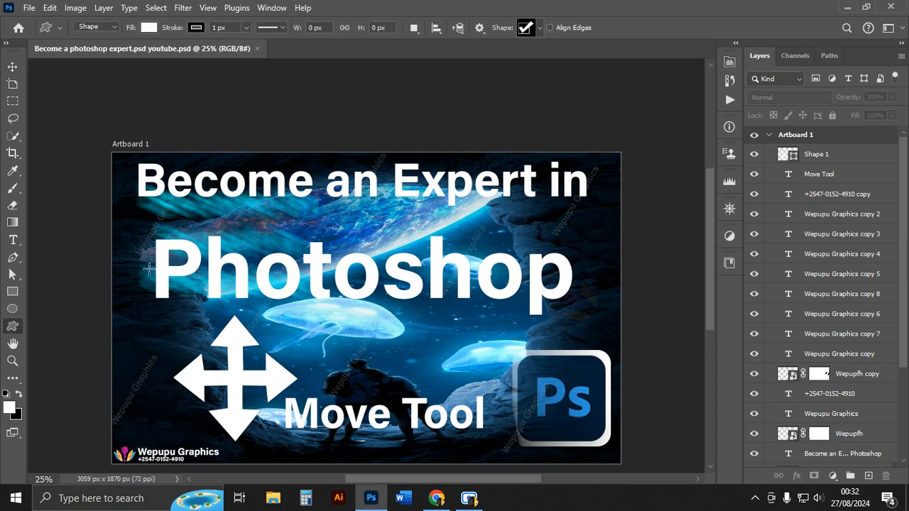
pyautogui.moveTo(334, 207); pyautogui.dragTo(389, 245)
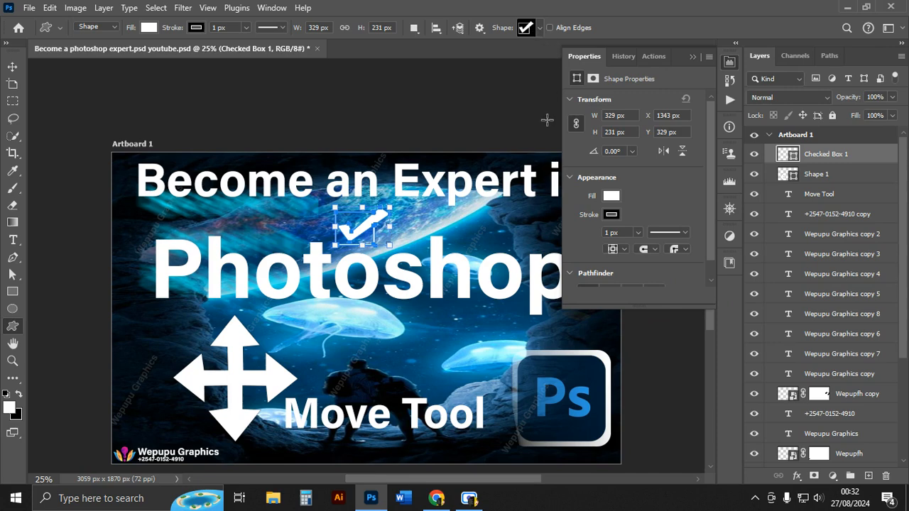
pyautogui.hotkey('ctrl', 'z')
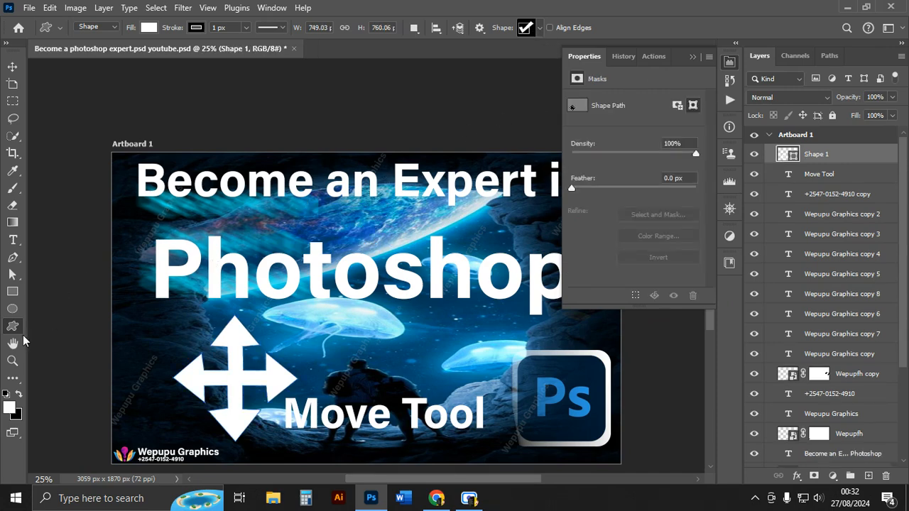
# Pick a shape from the Flowers set and draw it about 533 × 566 px over the arrow icon.
pyautogui.click(539, 29)
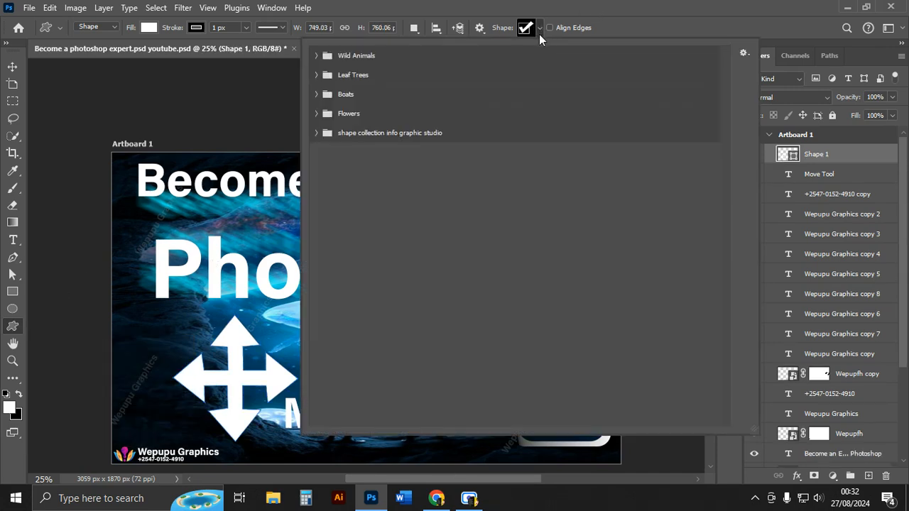
pyautogui.click(317, 115)
pyautogui.click(397, 133)
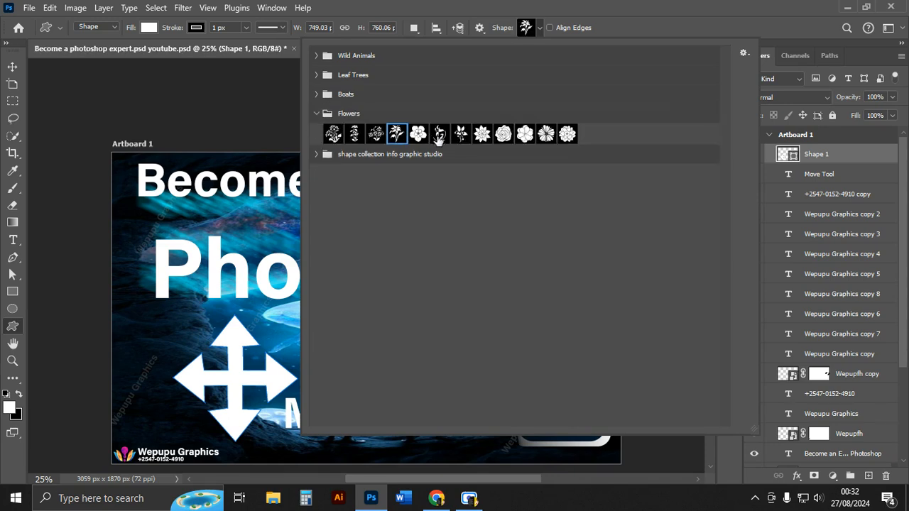
pyautogui.moveTo(176, 285); pyautogui.dragTo(257, 380)
pyautogui.click(693, 56)
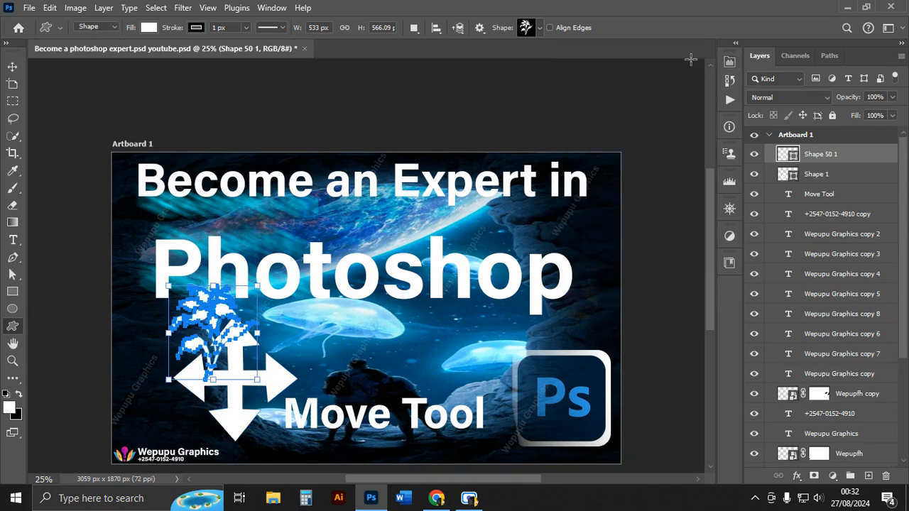
# Select the flower shape layer with the Move tool and delete it.
pyautogui.click(13, 66)
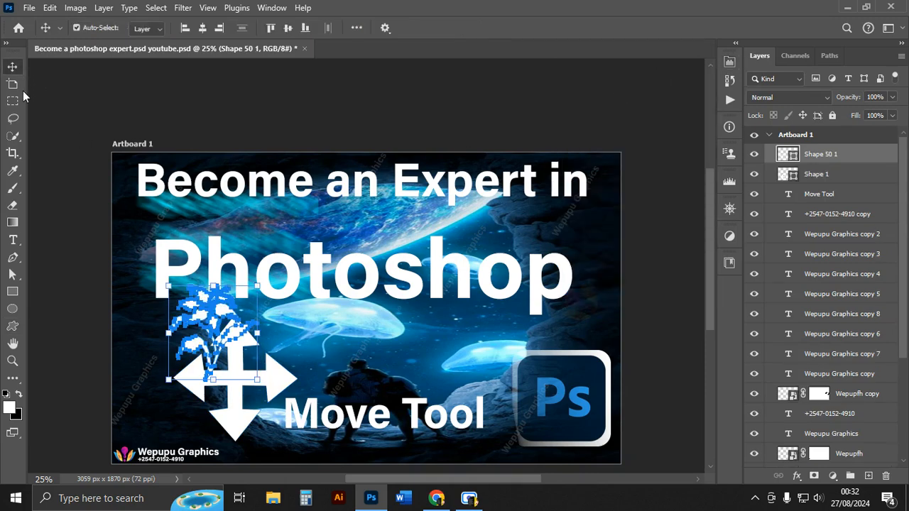
pyautogui.click(122, 363)
pyautogui.moveTo(224, 331); pyautogui.dragTo(593, 234)
pyautogui.press('Delete')
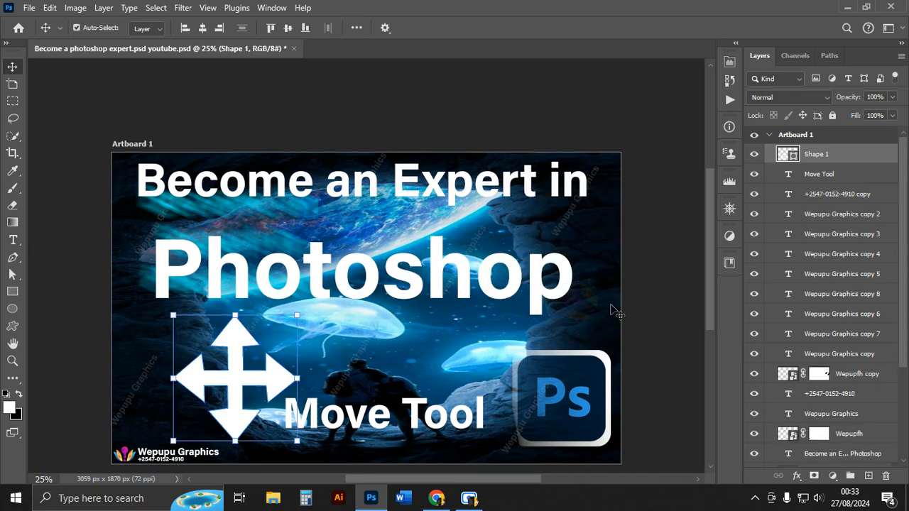
# Switch back to the Custom Shape tool.
pyautogui.click(13, 326)
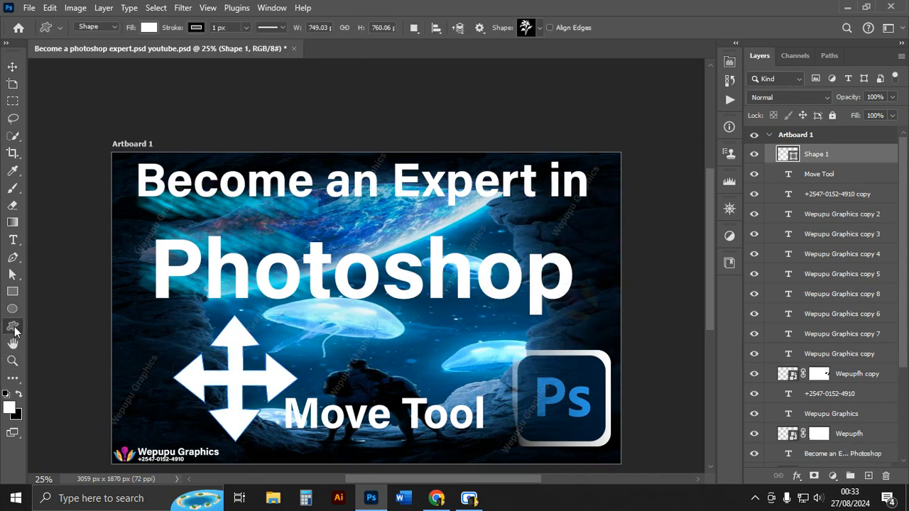
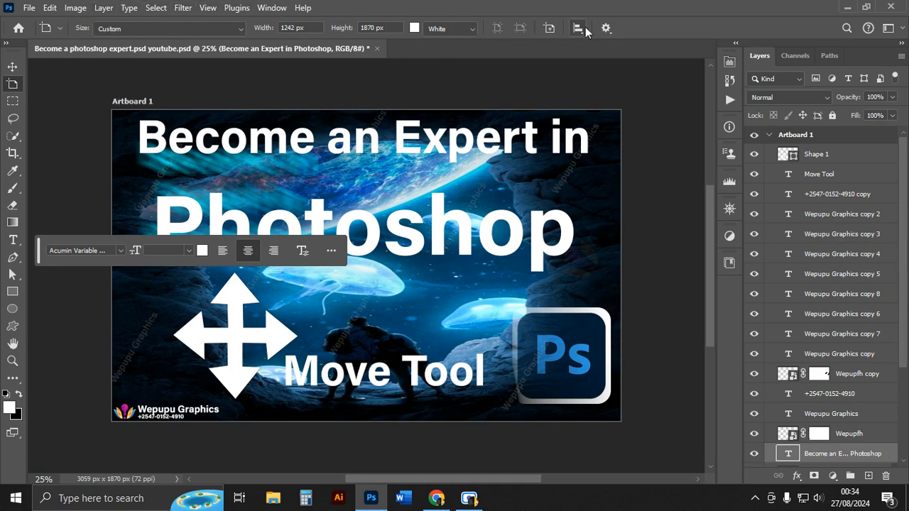
# Switch to the Move tool and open its tool preset list, then close it.
pyautogui.click(13, 101)
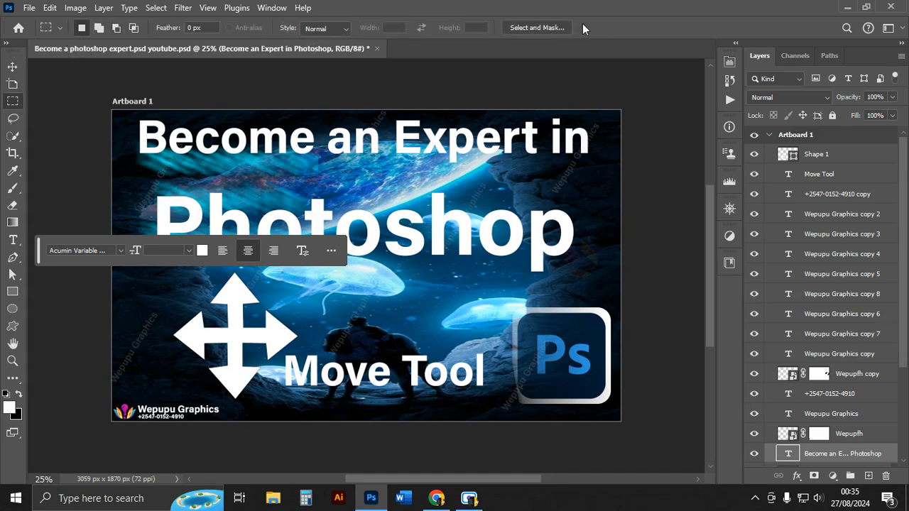
pyautogui.click(12, 66)
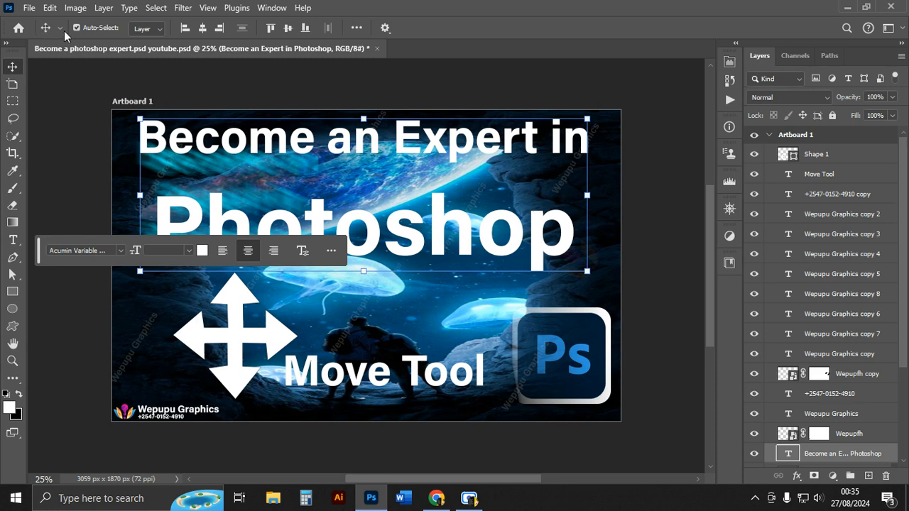
pyautogui.click(59, 29)
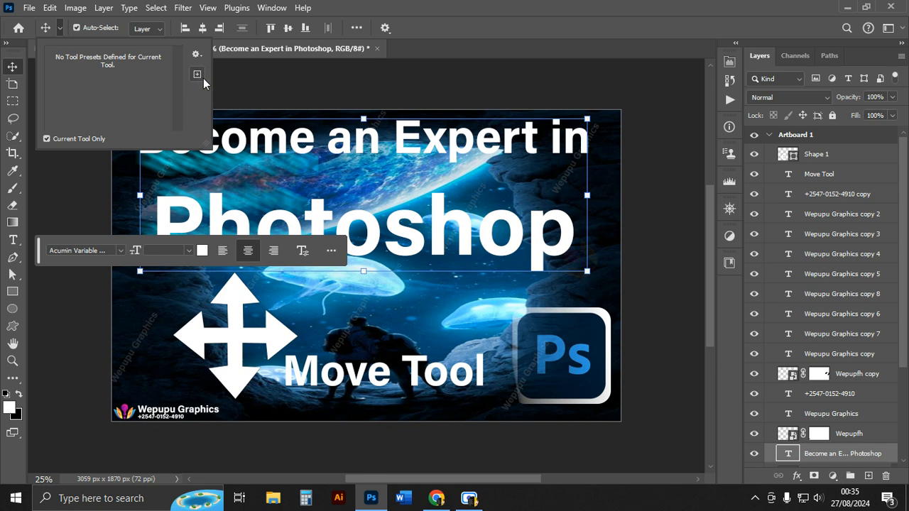
pyautogui.click(284, 90)
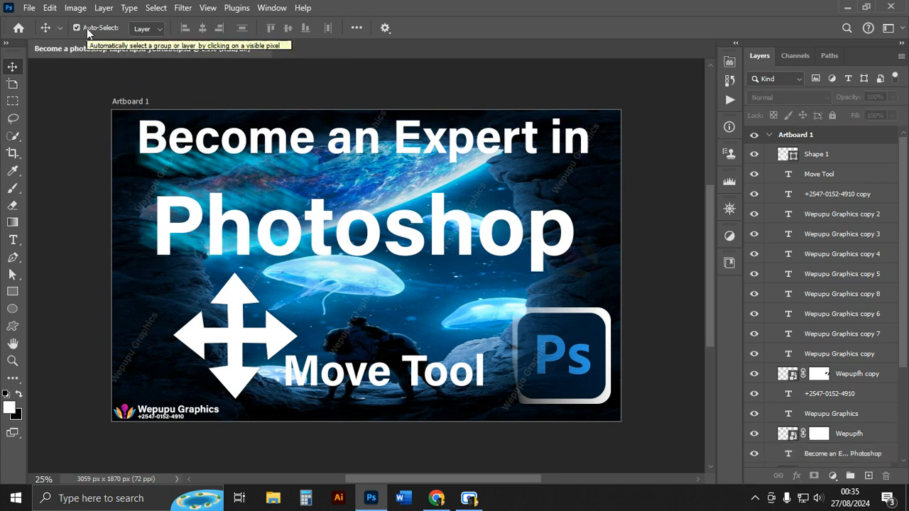
# Select the arrow shape and Move Tool text on the canvas, shift them slightly, then undo the move.
pyautogui.click(217, 245)
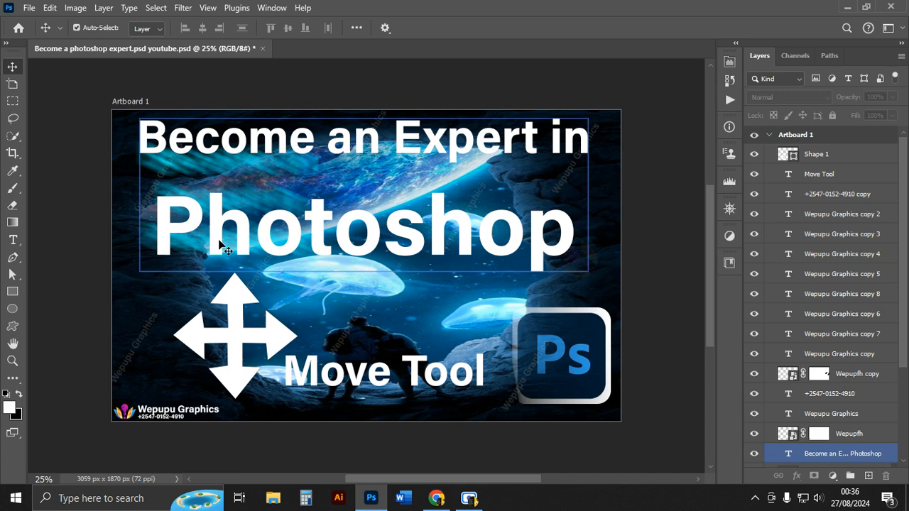
pyautogui.click(221, 245)
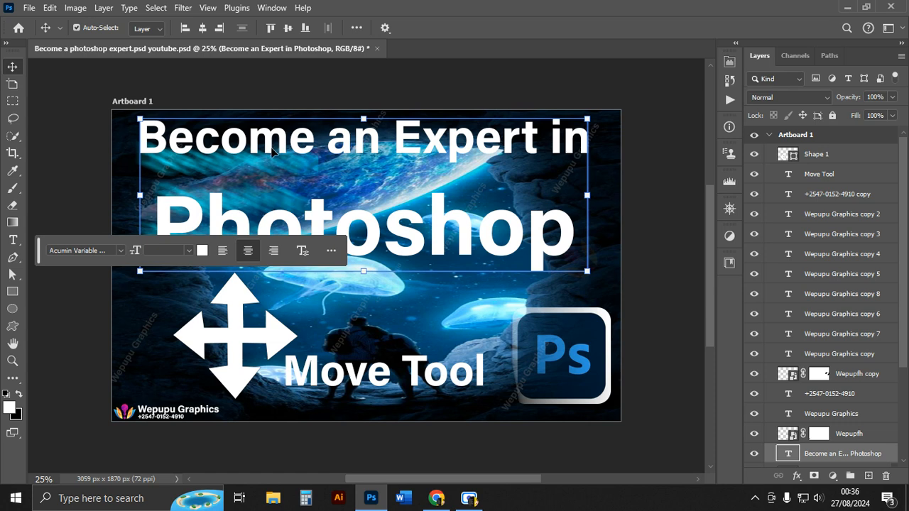
pyautogui.keyDown('shift'); pyautogui.click(235, 384); pyautogui.keyUp('shift')
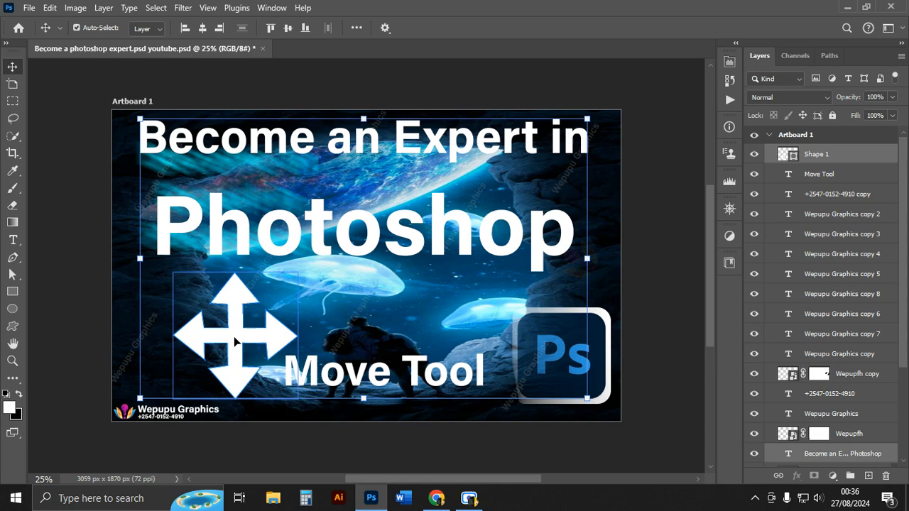
pyautogui.keyDown('shift'); pyautogui.click(417, 371); pyautogui.keyUp('shift')
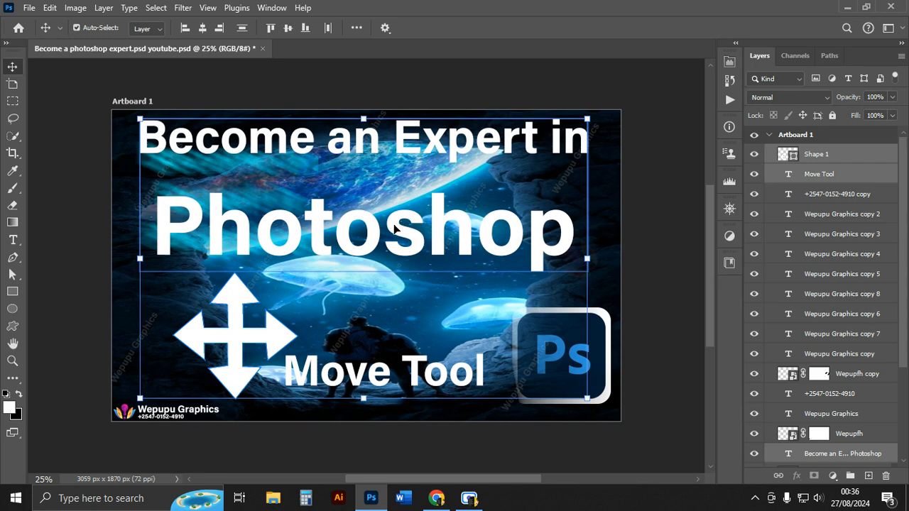
pyautogui.moveTo(416, 243)
pyautogui.mouseDown()
pyautogui.moveTo(379, 247)
pyautogui.moveTo(428, 243)
pyautogui.moveTo(391, 241)
pyautogui.moveTo(419, 242)
pyautogui.moveTo(400, 246)
pyautogui.mouseUp()
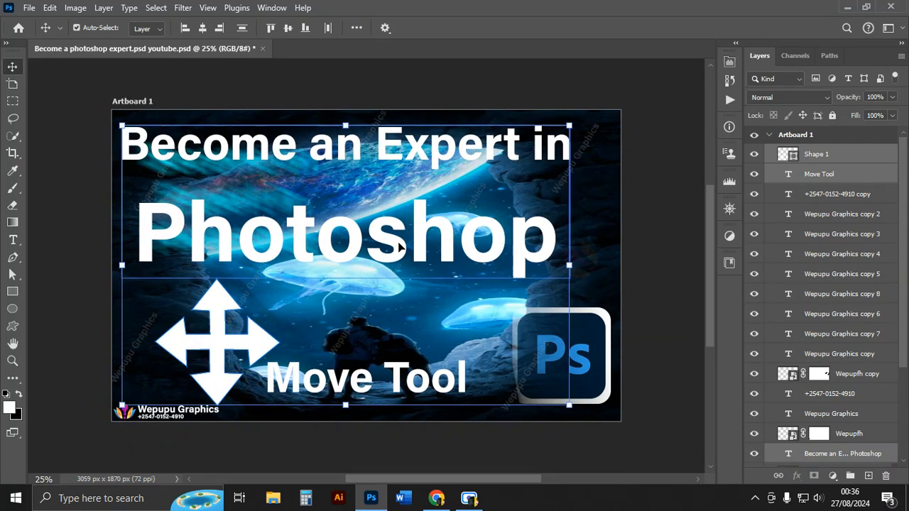
pyautogui.click(667, 189)
pyautogui.hotkey('ctrl', 'z')
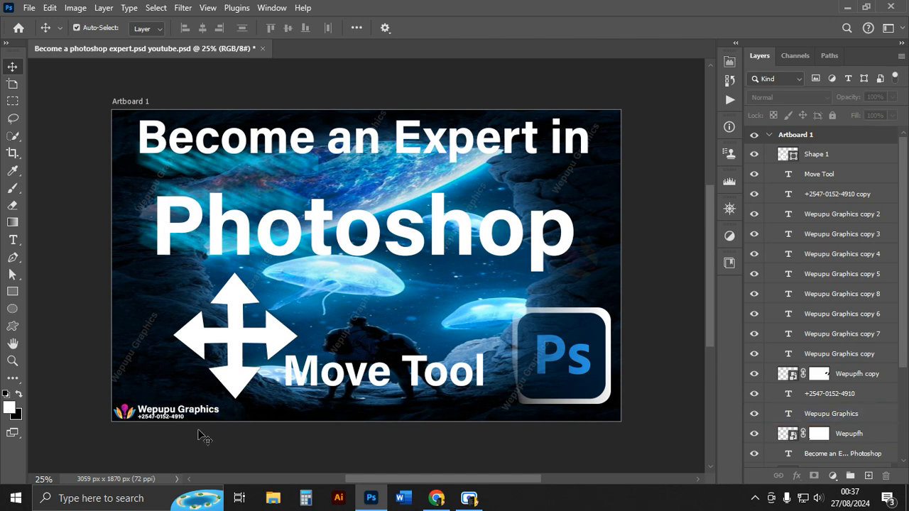
# Draw a 12 × 12 px rounded rectangle near the artboard's lower-left corner, then return to the Move tool.
pyautogui.scroll(6, 164, 405)
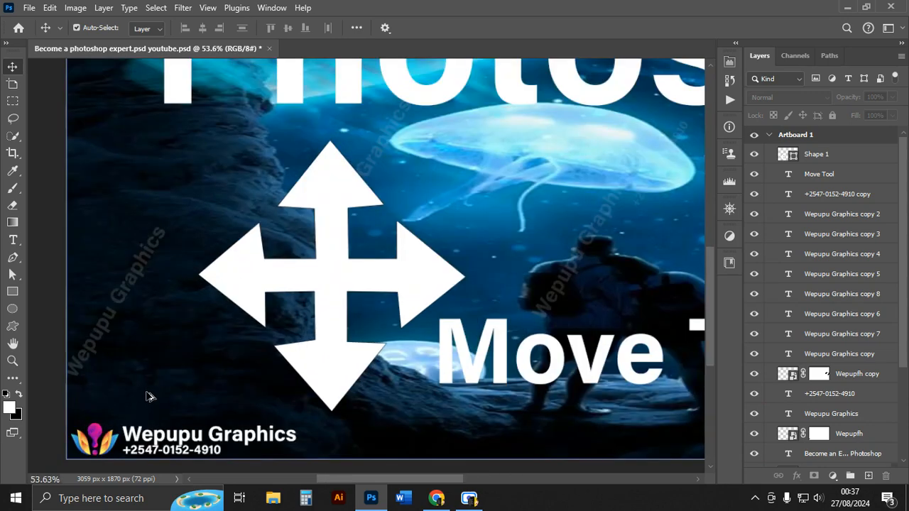
pyautogui.scroll(8, 146, 383)
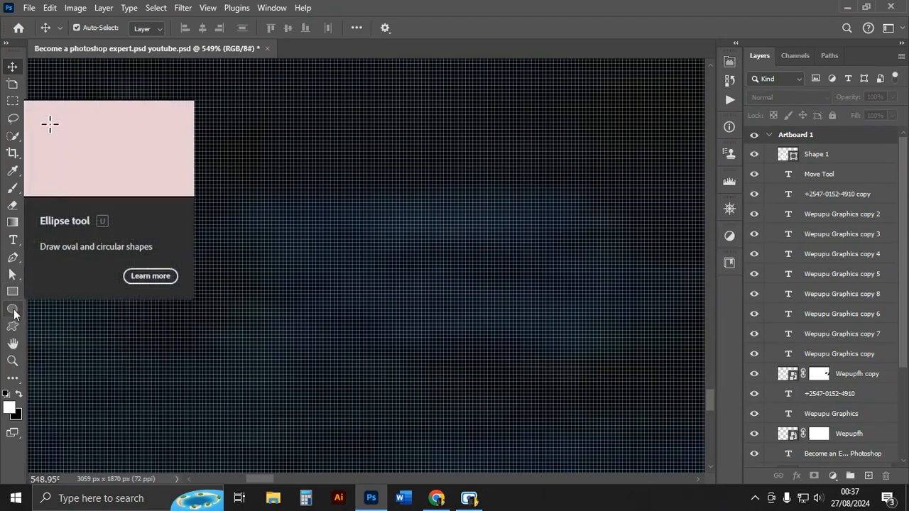
pyautogui.click(11, 296)
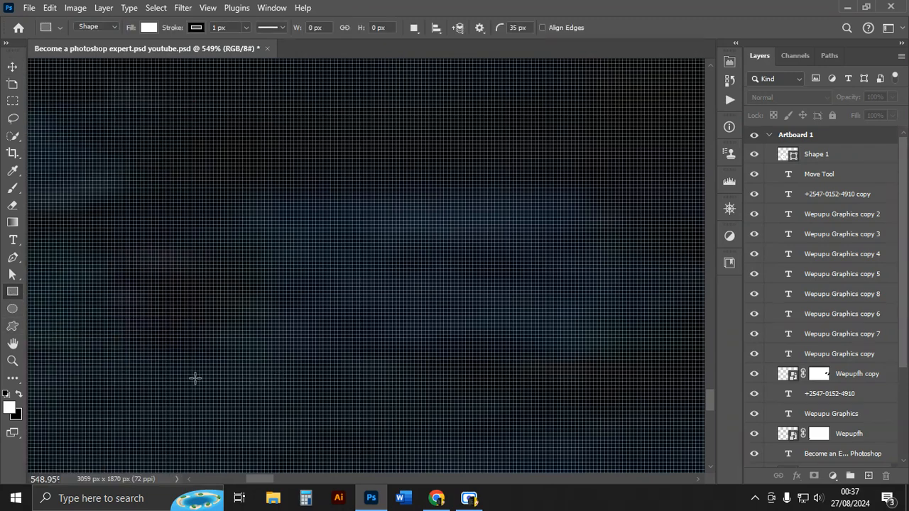
pyautogui.moveTo(199, 382); pyautogui.dragTo(216, 396)
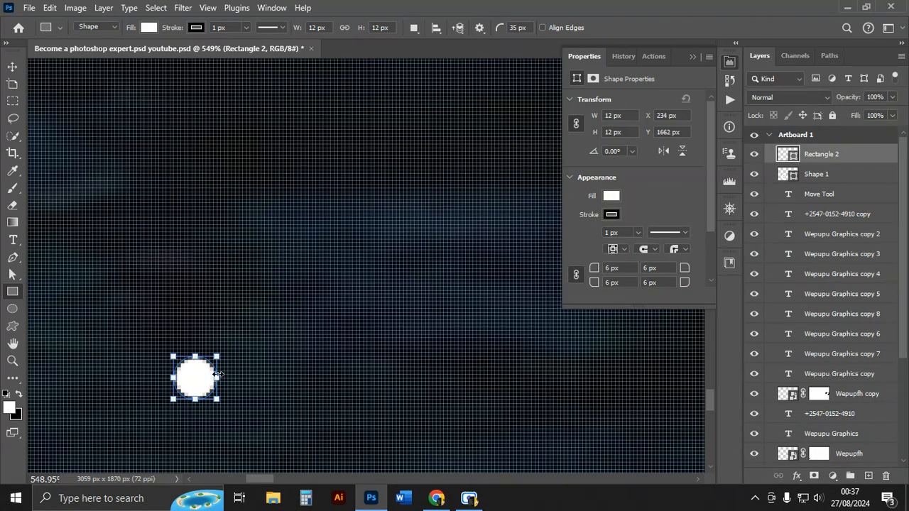
pyautogui.click(14, 67)
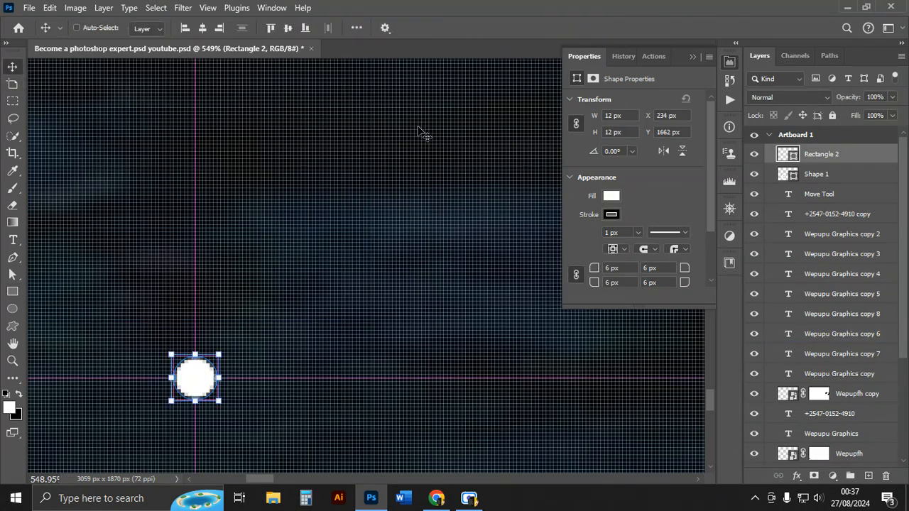
# Try to drag the small rectangle to a new position on the artboard with the Move tool.
pyautogui.hotkey('ctrl', '0')
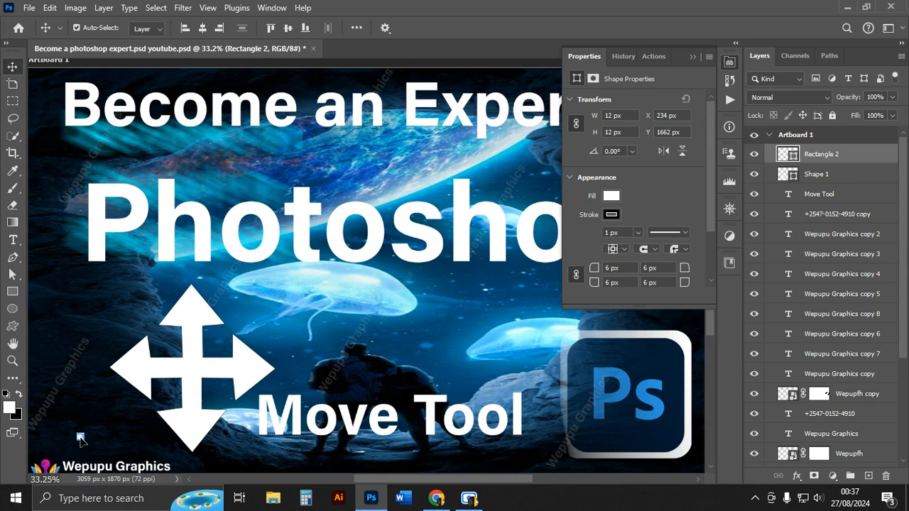
pyautogui.moveTo(80, 440); pyautogui.dragTo(108, 415)
pyautogui.click(126, 449)
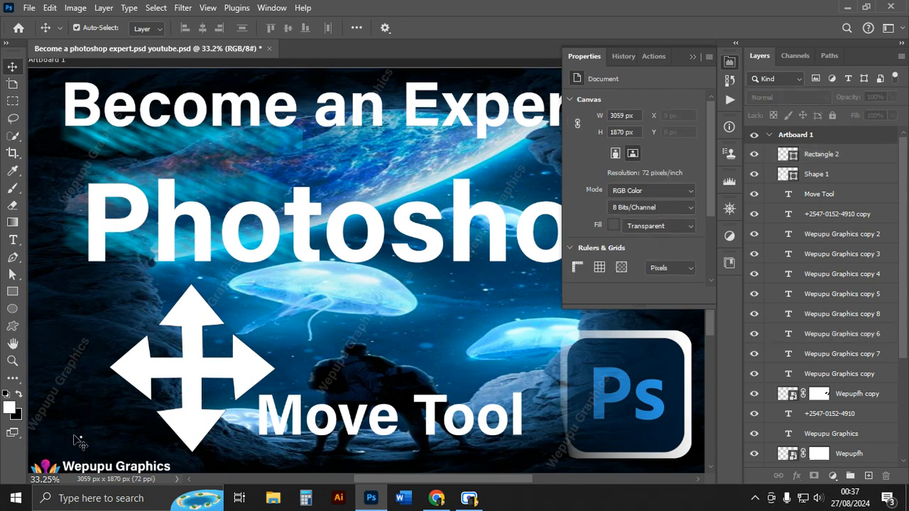
pyautogui.moveTo(79, 442); pyautogui.dragTo(79, 443)
pyautogui.click(84, 443)
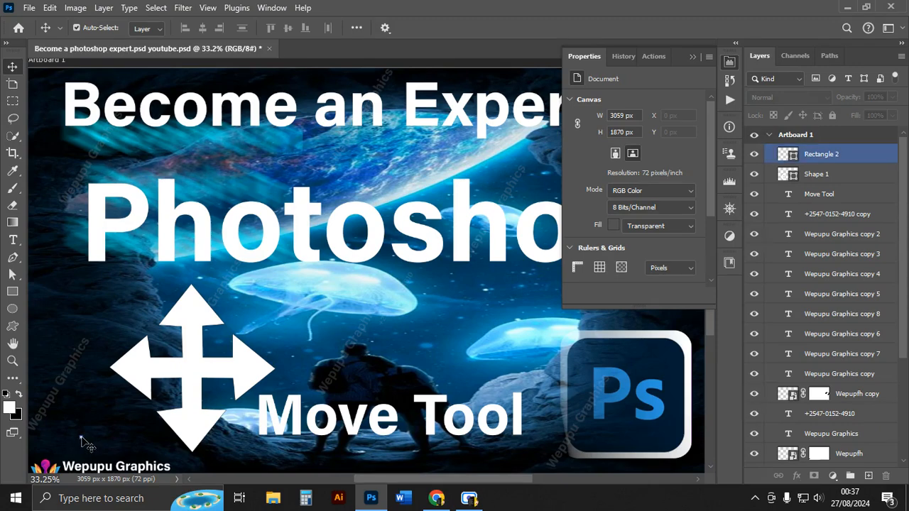
pyautogui.moveTo(84, 443); pyautogui.dragTo(42, 341)
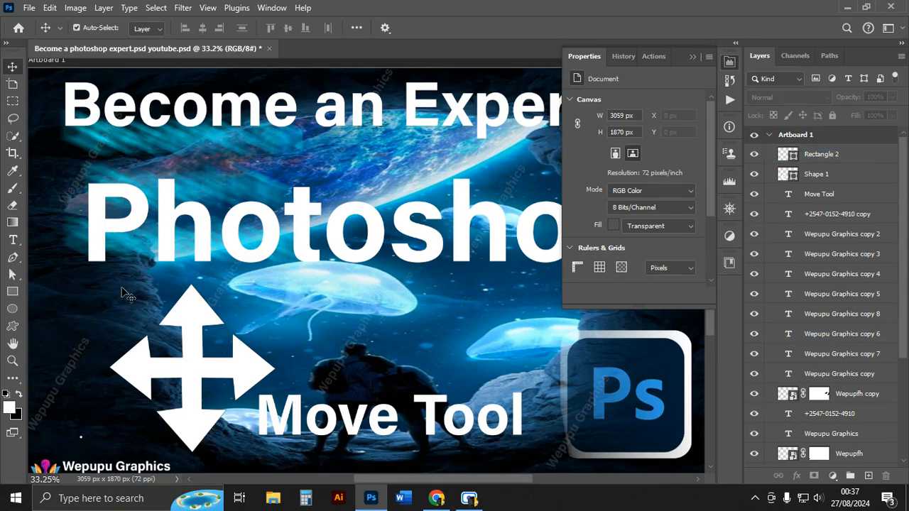
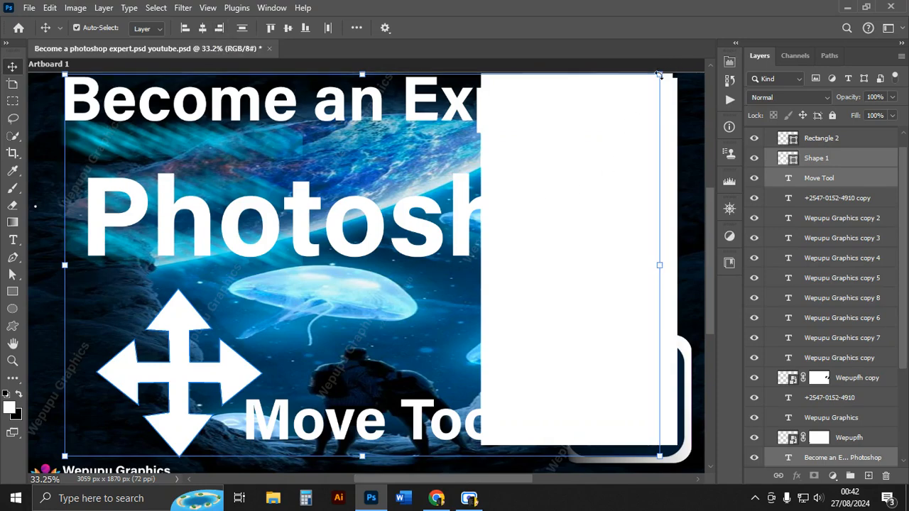
# With the Move tool, align the arrow shape with the title text by horizontal centres, then by left edges.
pyautogui.click(850, 138)
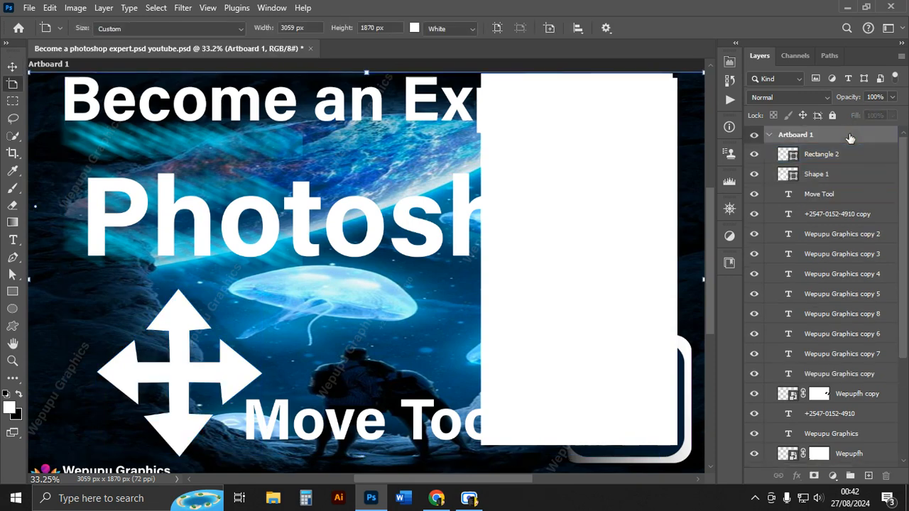
pyautogui.scroll(-3, 547, 325)
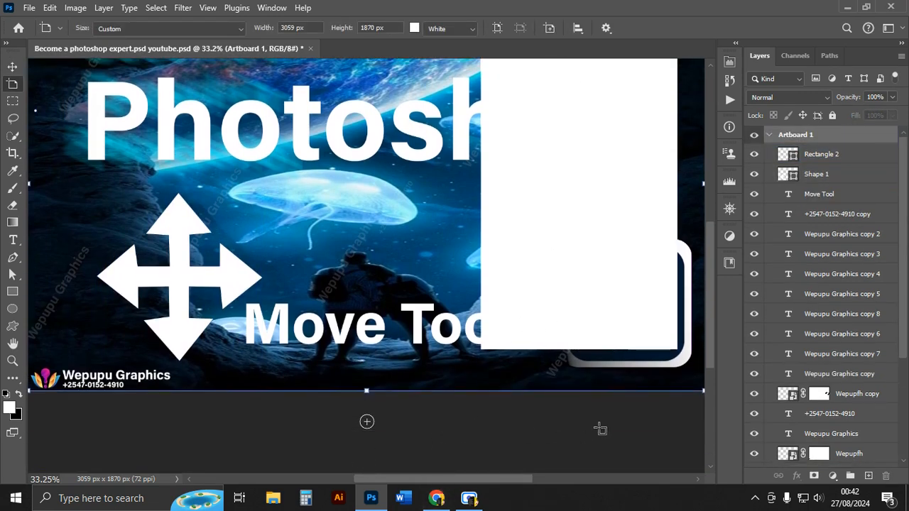
pyautogui.scroll(2, 451, 255)
pyautogui.press('v')
pyautogui.click(418, 195)
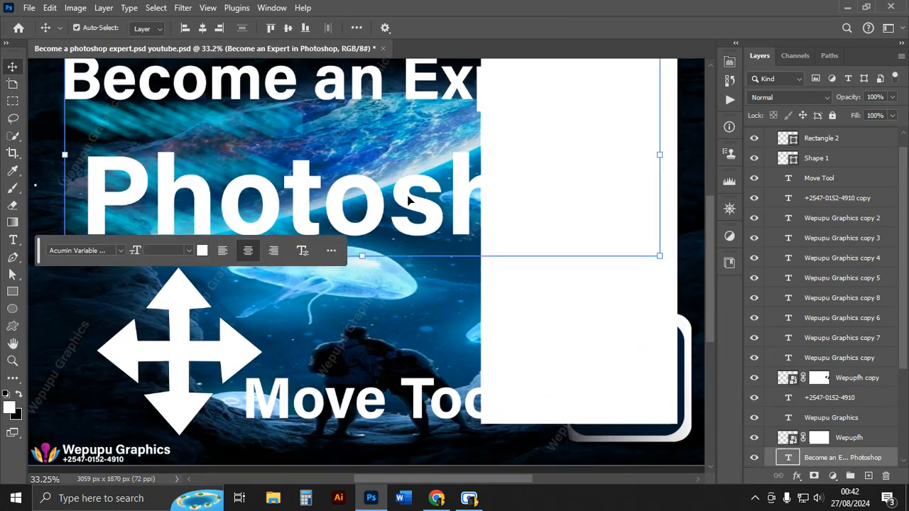
pyautogui.scroll(2, 409, 201)
pyautogui.scroll(-1, 408, 201)
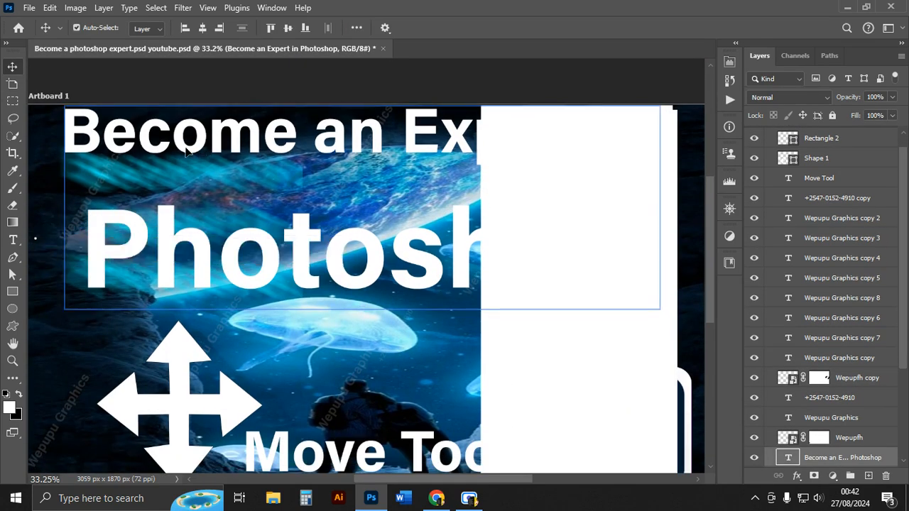
pyautogui.scroll(-1, 235, 181)
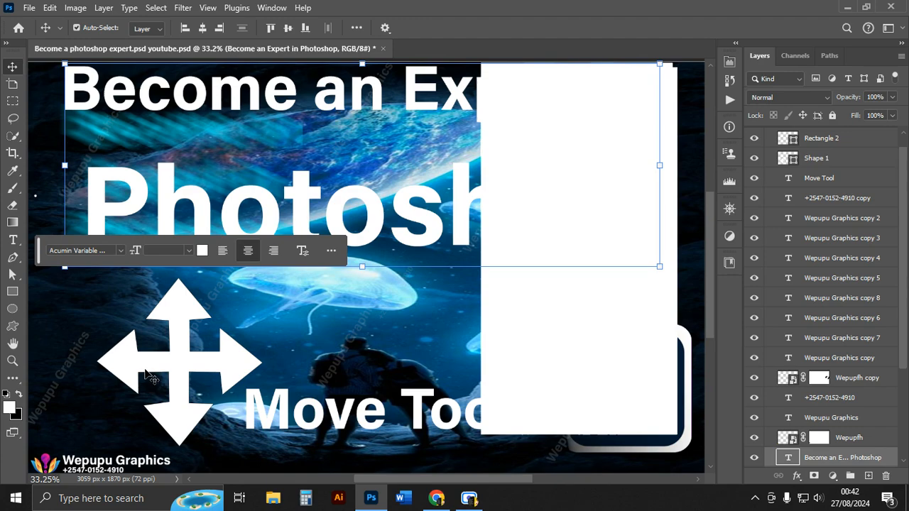
pyautogui.keyDown('shift'); pyautogui.click(175, 339); pyautogui.keyUp('shift')
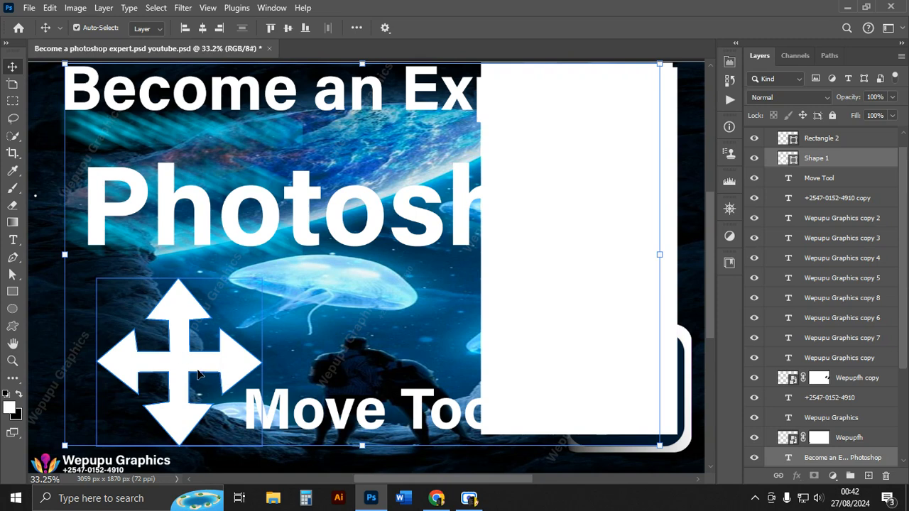
pyautogui.click(203, 28)
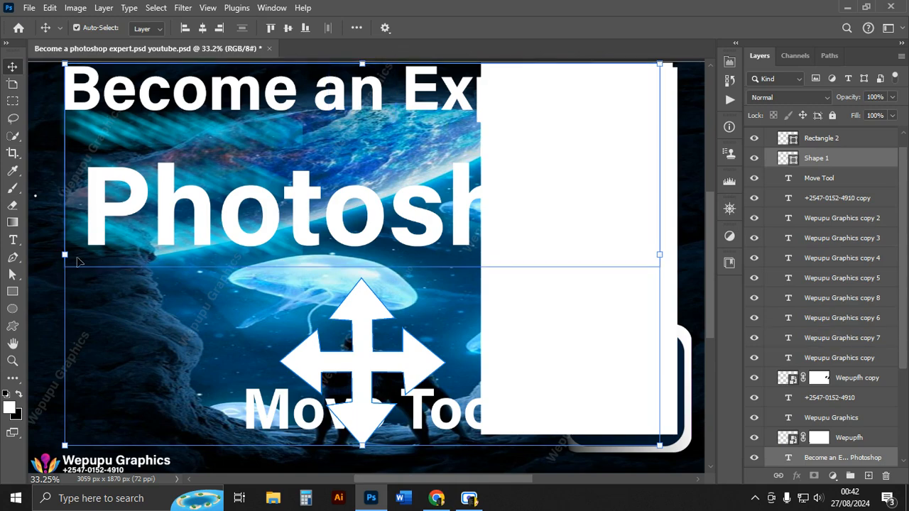
pyautogui.click(184, 30)
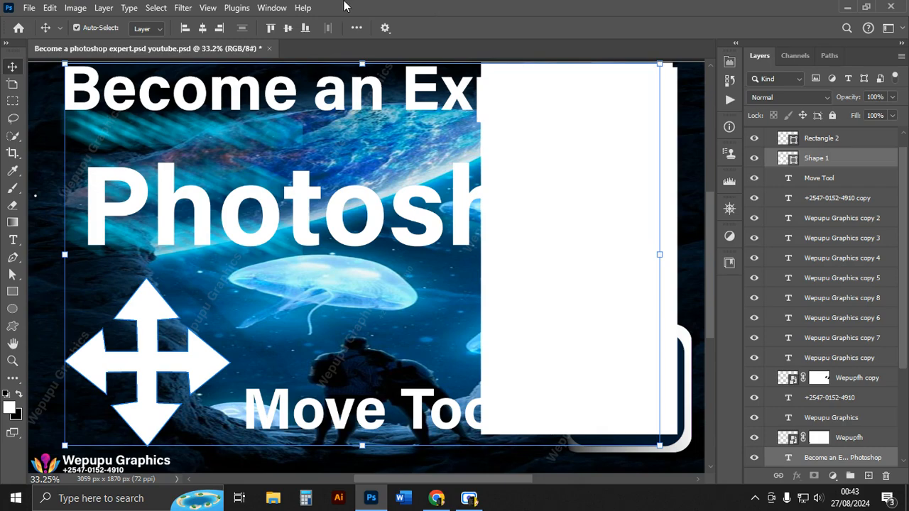
# Turn on the rulers.
pyautogui.click(29, 8)
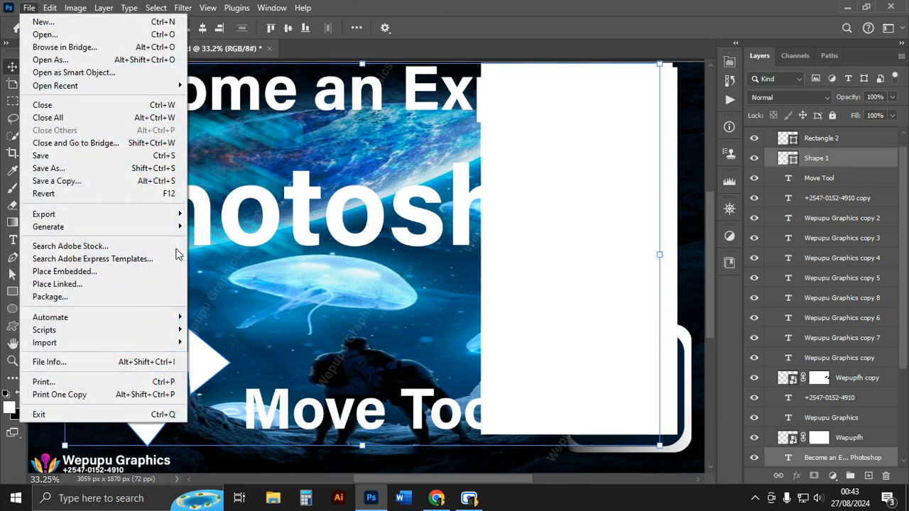
pyautogui.click(470, 3)
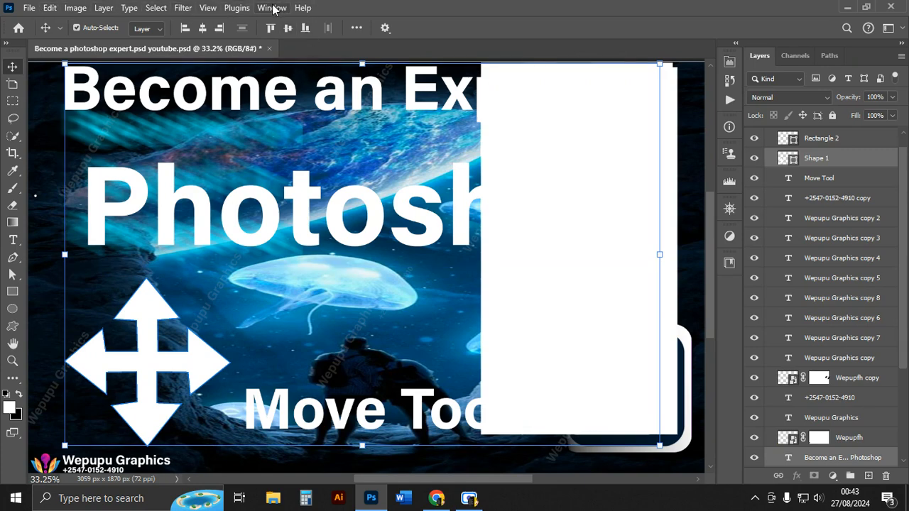
pyautogui.click(207, 8)
pyautogui.moveTo(182, 8)
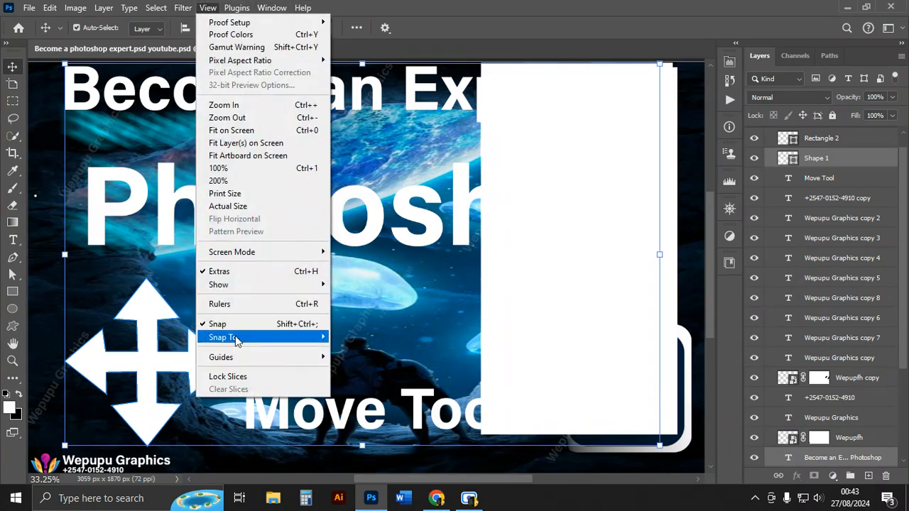
pyautogui.moveTo(241, 358)
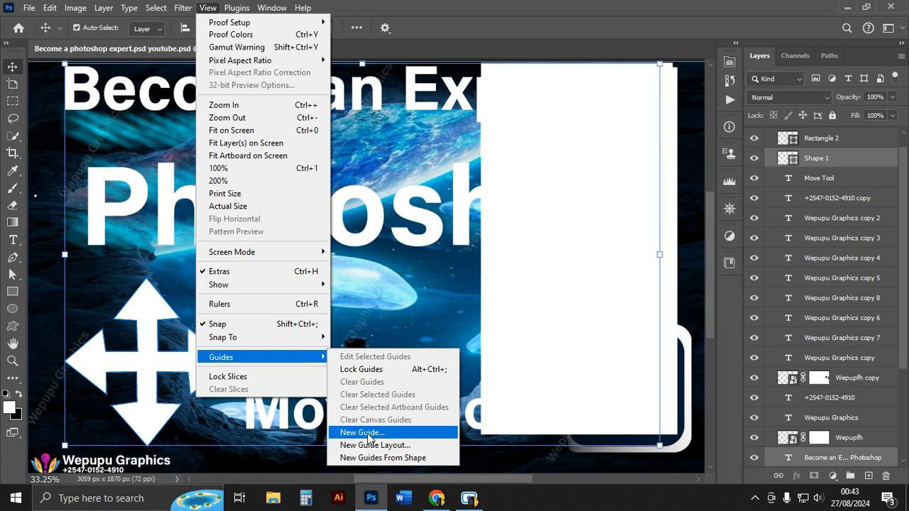
pyautogui.click(225, 304)
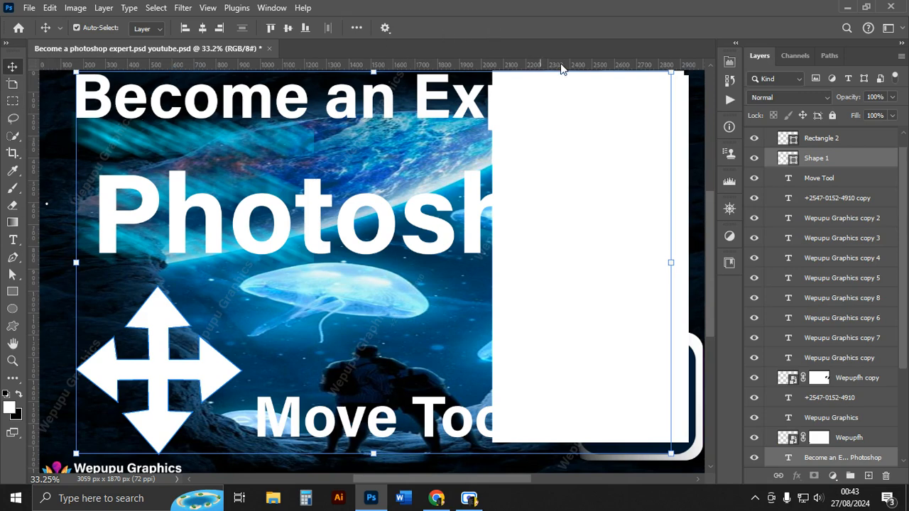
# Drag a vertical guide from the ruler to the title text's left edge.
pyautogui.scroll(-3, 536, 435)
pyautogui.click(535, 433)
pyautogui.scroll(4, 531, 432)
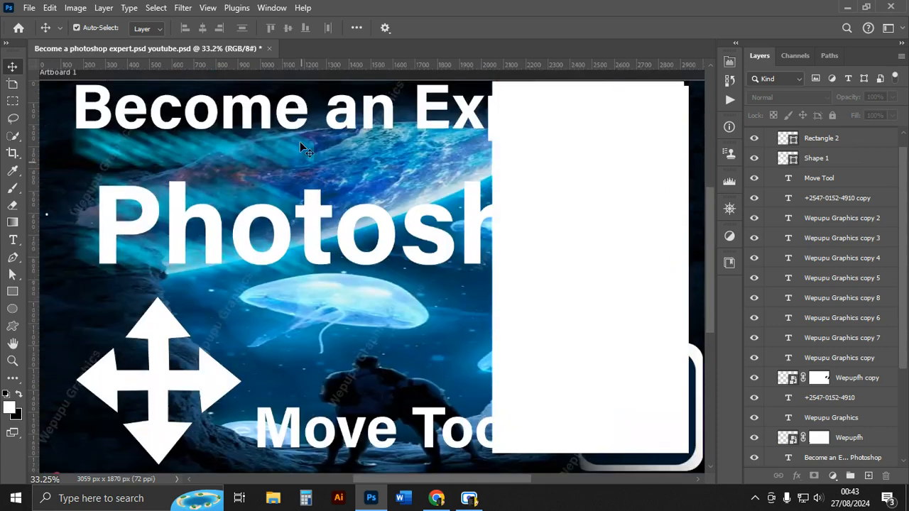
pyautogui.scroll(-3, 304, 97)
pyautogui.scroll(3, 33, 257)
pyautogui.moveTo(32, 213); pyautogui.dragTo(76, 219)
pyautogui.click(76, 221)
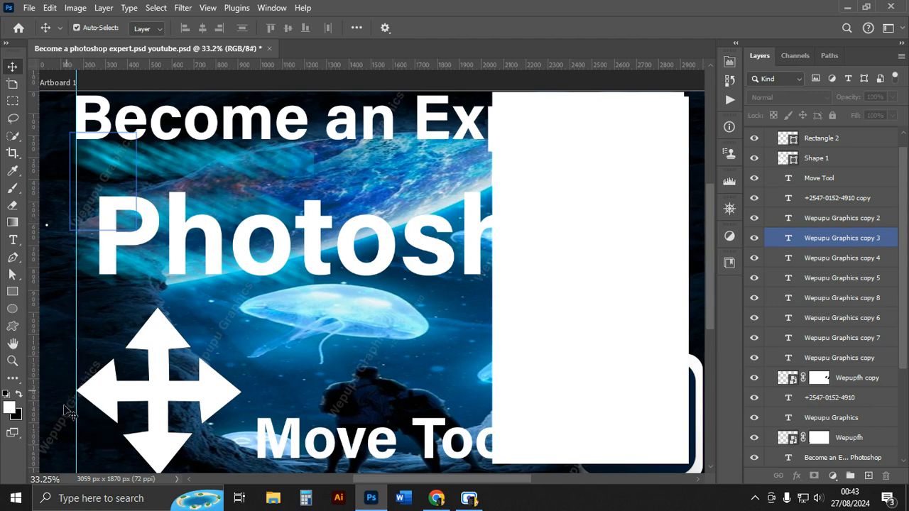
pyautogui.click(74, 102)
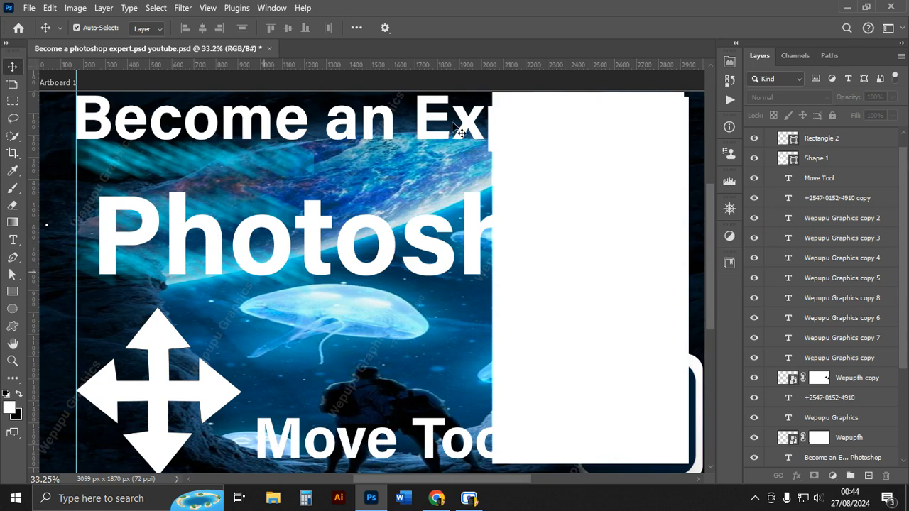
# Align the arrow shape to the artboard's horizontal centre, then to its left edge, and deselect it.
pyautogui.scroll(-1, 568, 367)
pyautogui.scroll(-1, 568, 367)
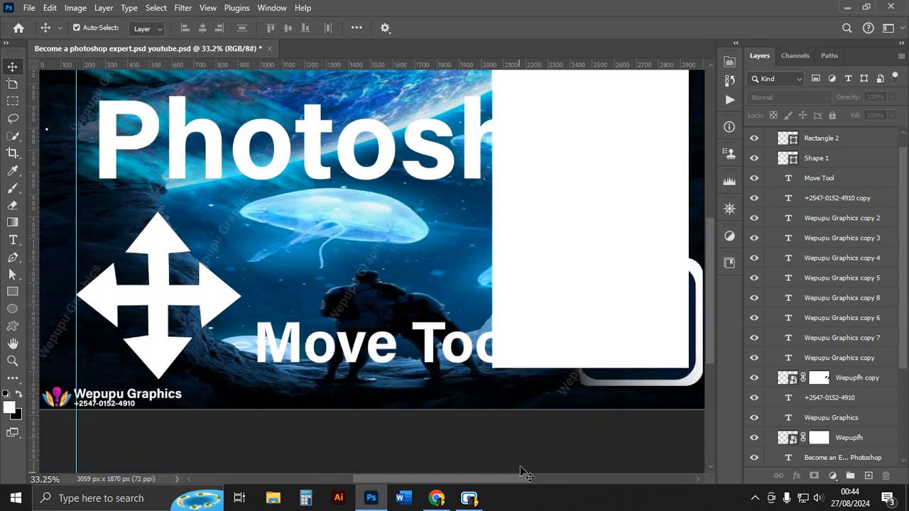
pyautogui.scroll(2, 132, 262)
pyautogui.click(126, 242)
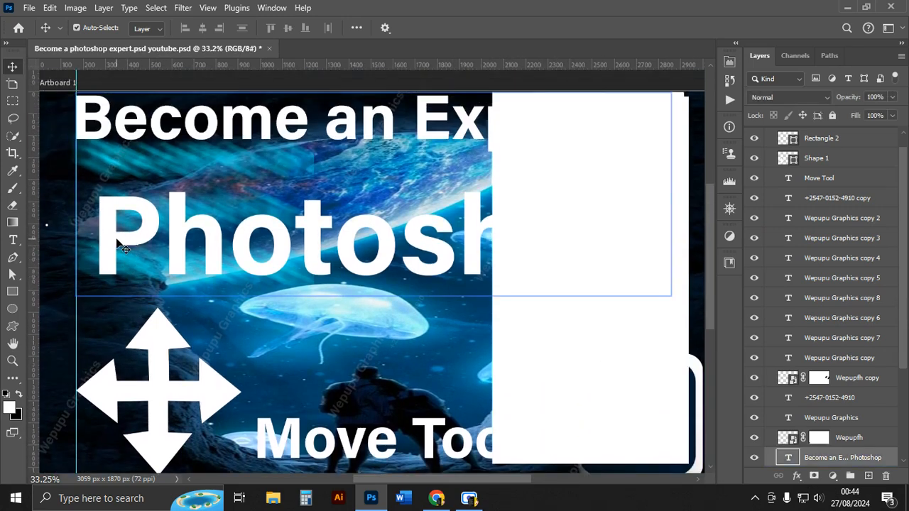
pyautogui.click(106, 217)
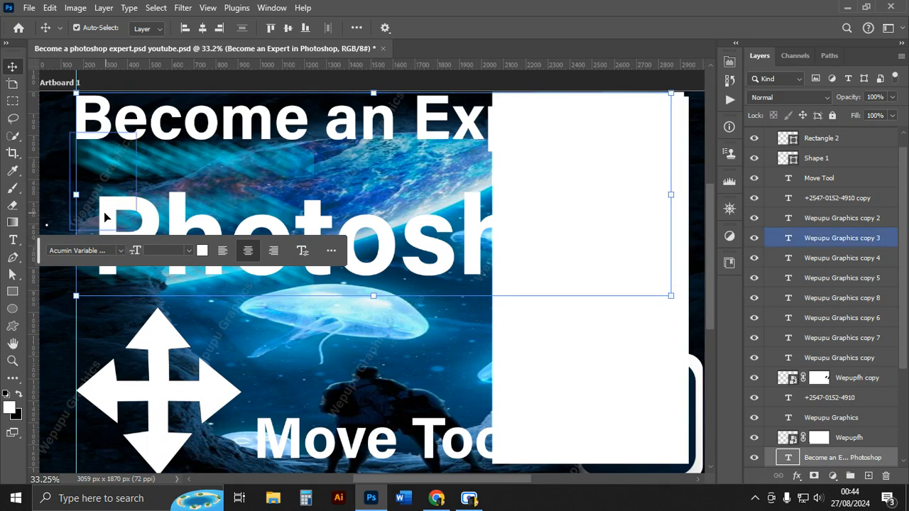
pyautogui.scroll(-1, 130, 362)
pyautogui.click(151, 369)
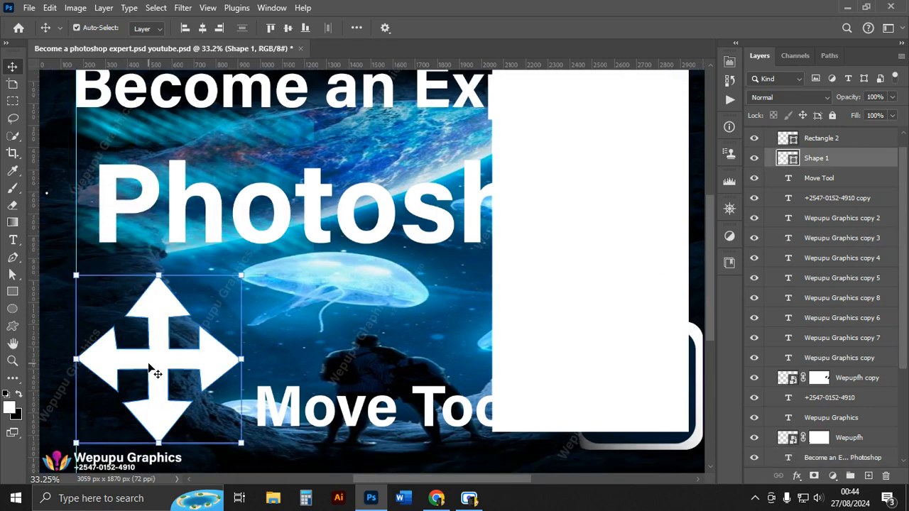
pyautogui.scroll(-2, 149, 367)
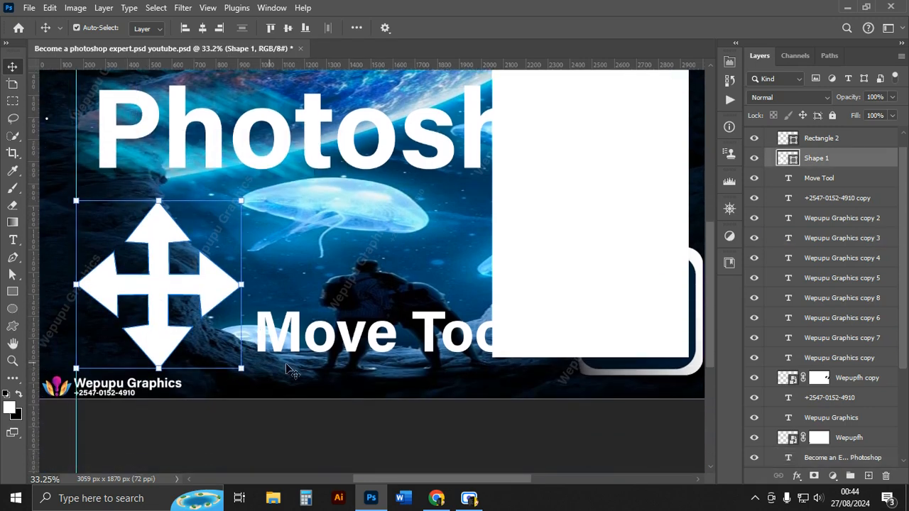
pyautogui.click(395, 448)
pyautogui.click(156, 280)
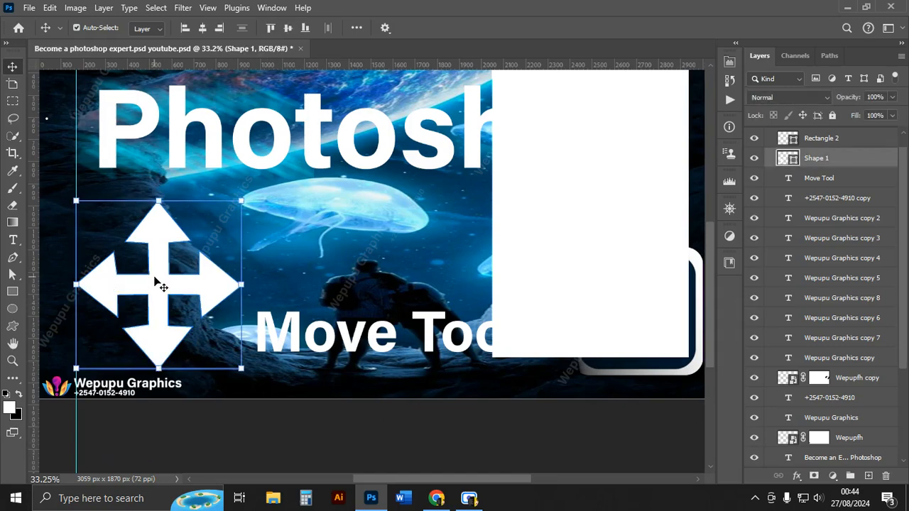
pyautogui.click(204, 28)
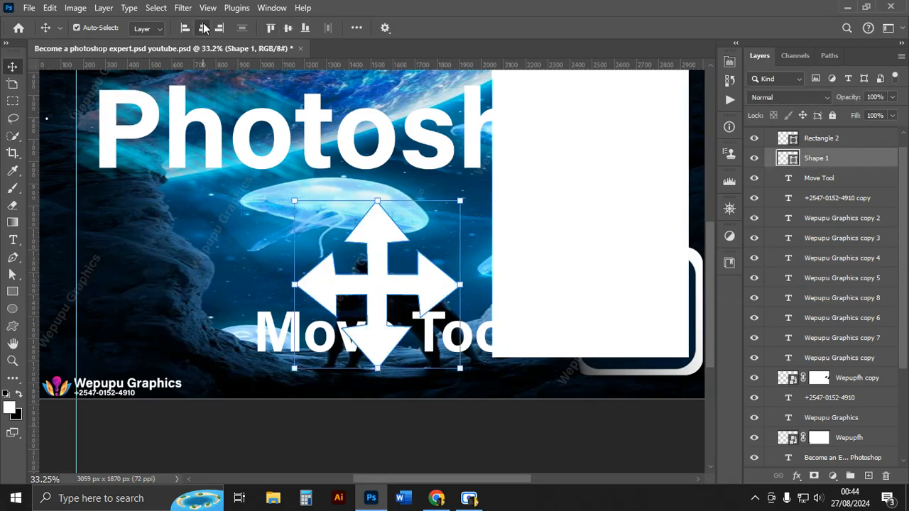
pyautogui.click(184, 29)
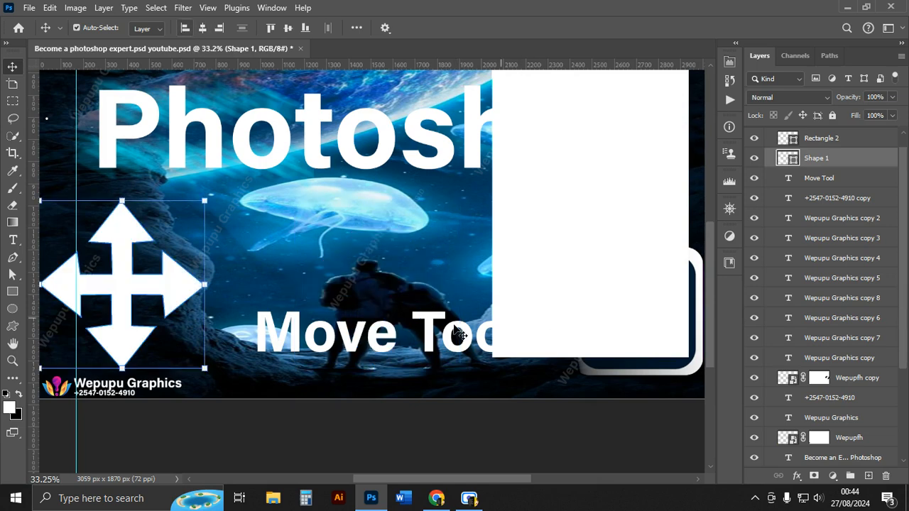
pyautogui.click(404, 455)
# Zoom out to the whole artboard and centre the arrow shape horizontally on it.
pyautogui.scroll(2, 326, 294)
pyautogui.scroll(-2, 325, 294)
pyautogui.click(168, 287)
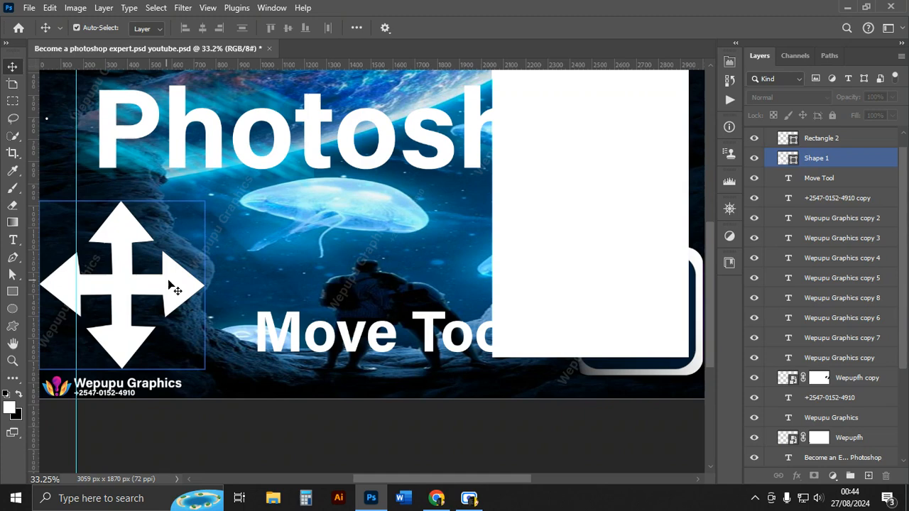
pyautogui.scroll(2, 199, 249)
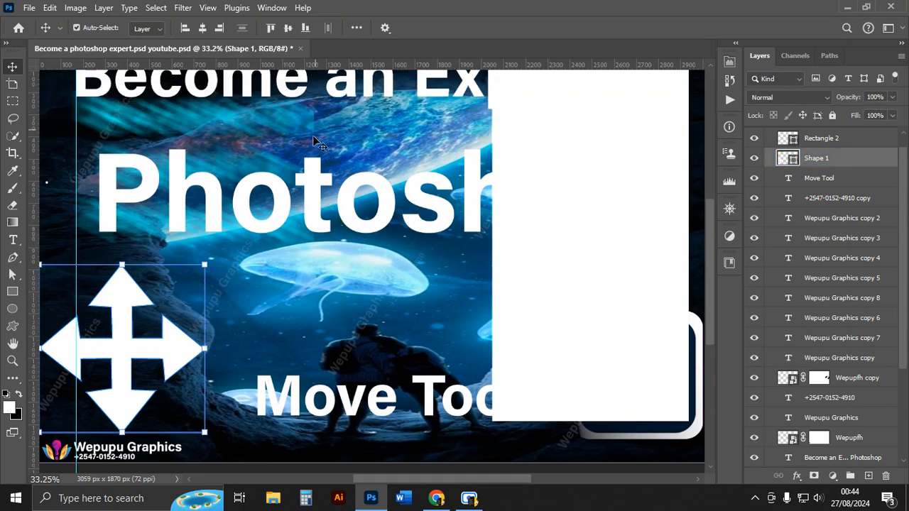
pyautogui.scroll(1, 320, 138)
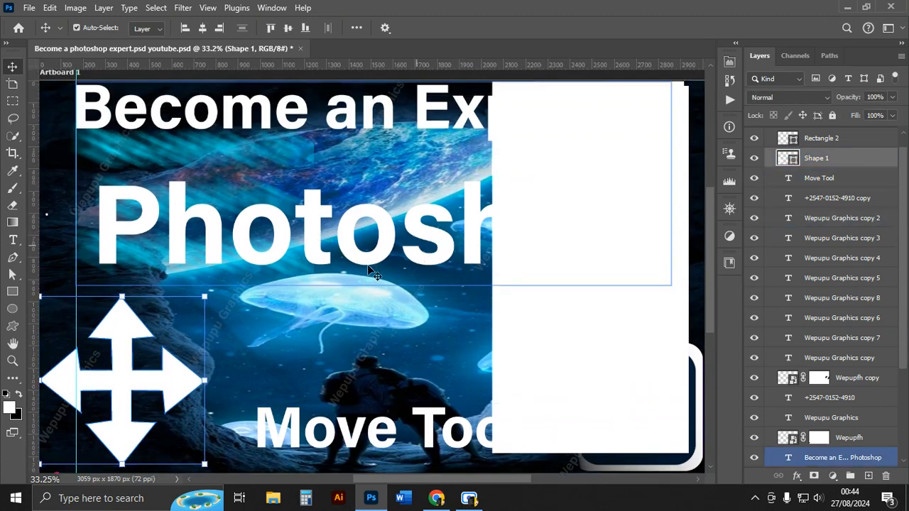
pyautogui.scroll(-2, 308, 274)
pyautogui.scroll(-1, 303, 271)
pyautogui.click(655, 258)
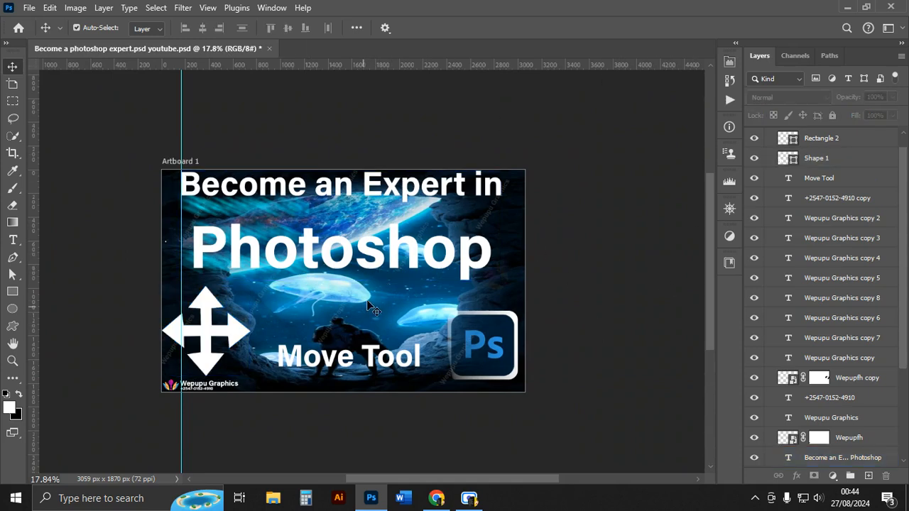
pyautogui.click(207, 336)
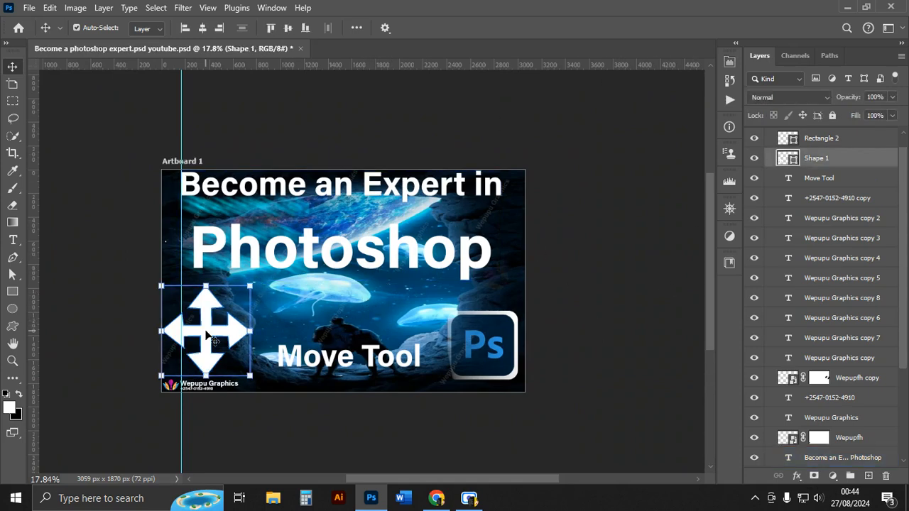
pyautogui.click(203, 27)
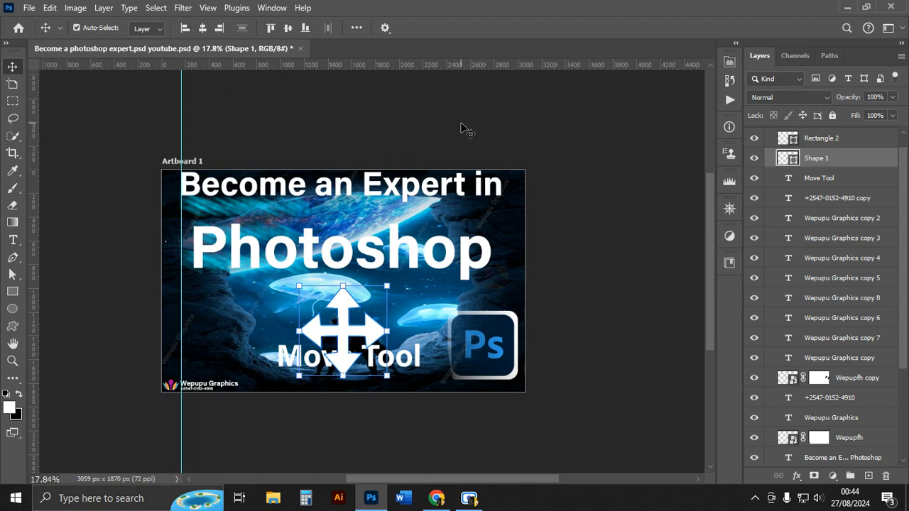
# Move the arrow shape and the Move Tool text toward the artboard's lower-left corner.
pyautogui.moveTo(342, 307); pyautogui.dragTo(214, 293)
pyautogui.moveTo(396, 356); pyautogui.dragTo(284, 367)
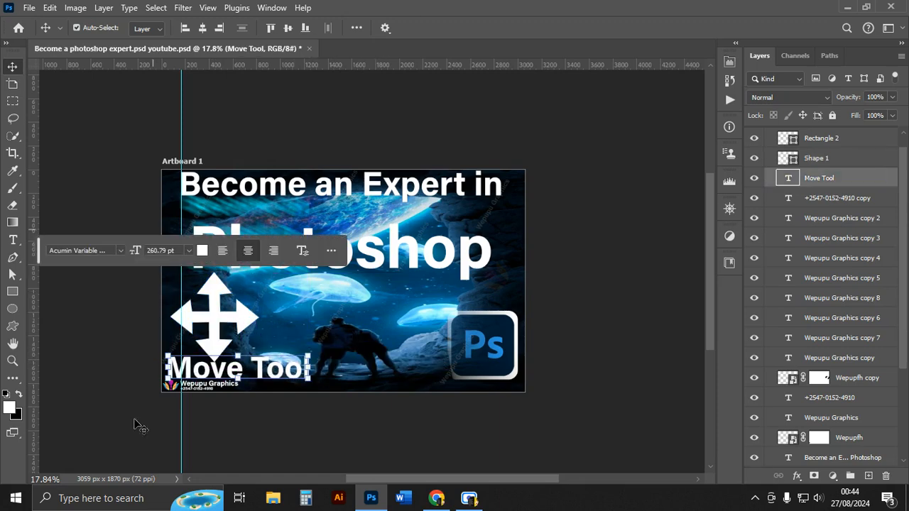
# Select the arrow together with the Move Tool text and align their horizontal centres.
pyautogui.click(222, 315)
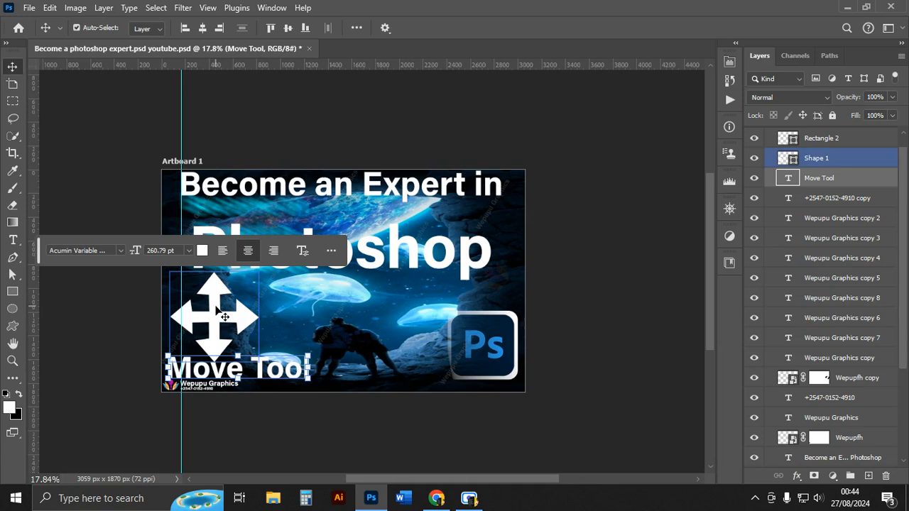
pyautogui.click(202, 28)
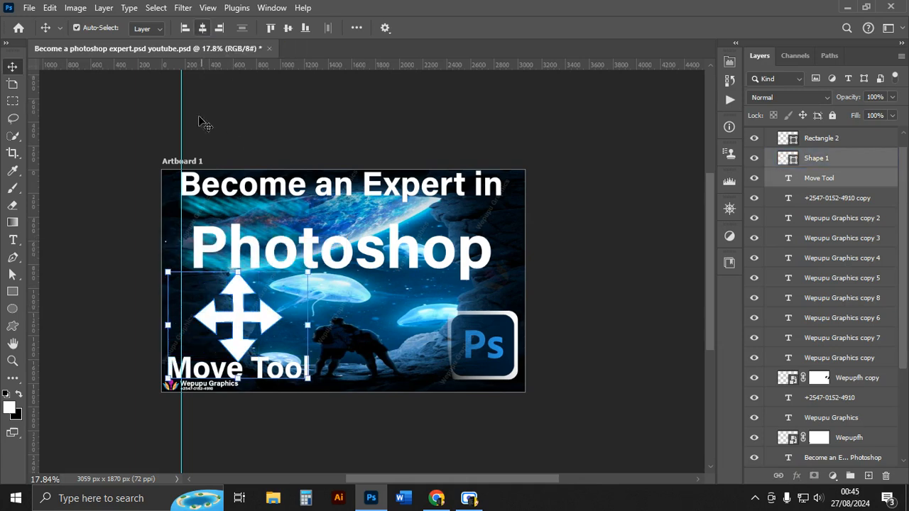
pyautogui.click(522, 108)
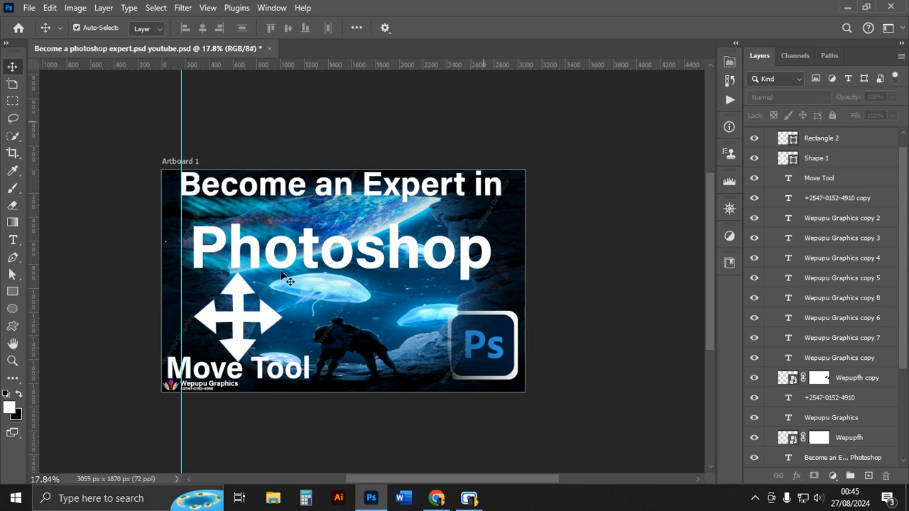
# Centre the arrow shape horizontally on the artboard.
pyautogui.click(245, 323)
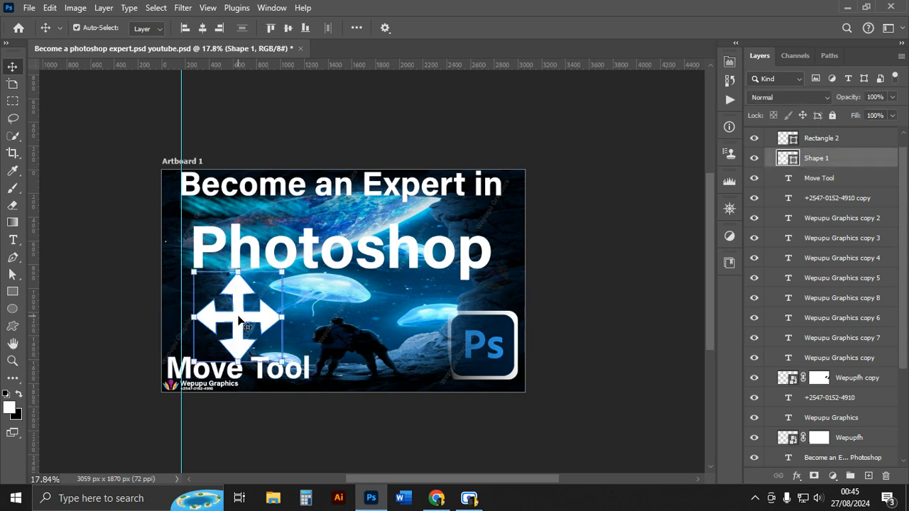
pyautogui.click(203, 28)
pyautogui.click(85, 132)
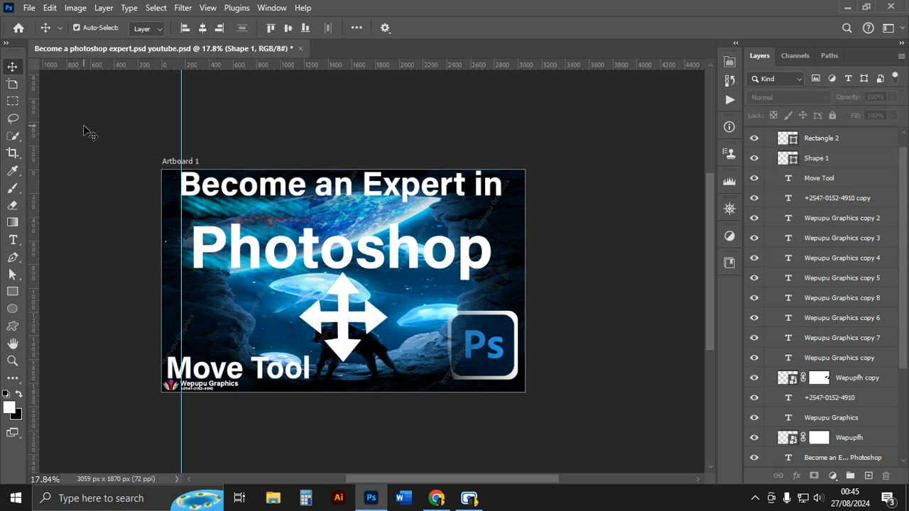
# Centre the Move Tool text horizontally on the artboard.
pyautogui.click(172, 377)
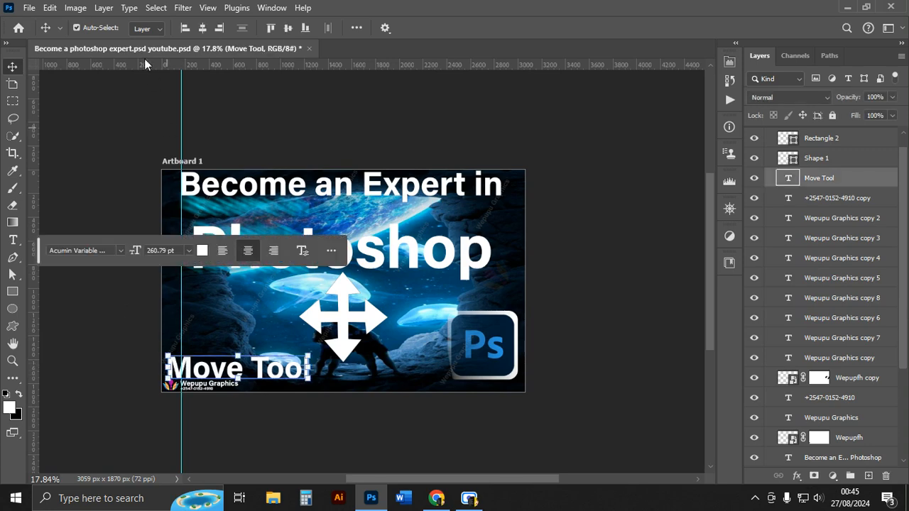
pyautogui.click(202, 28)
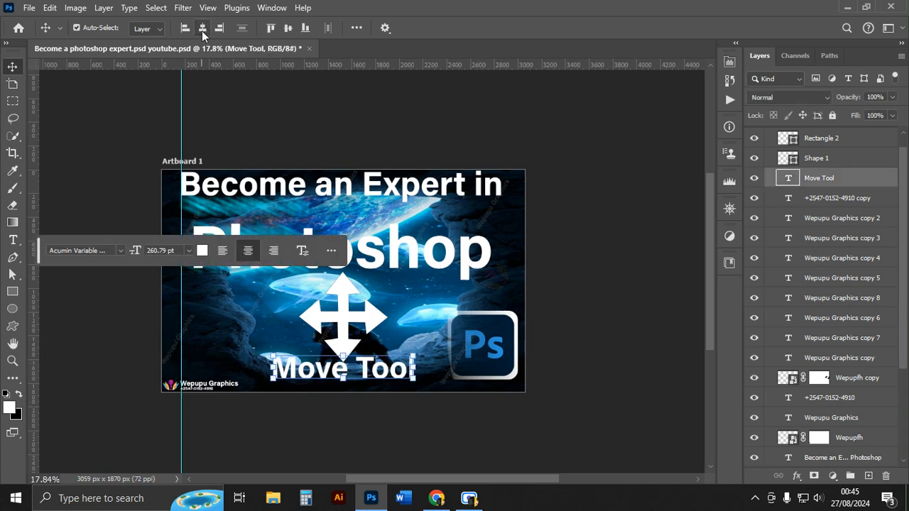
pyautogui.click(561, 208)
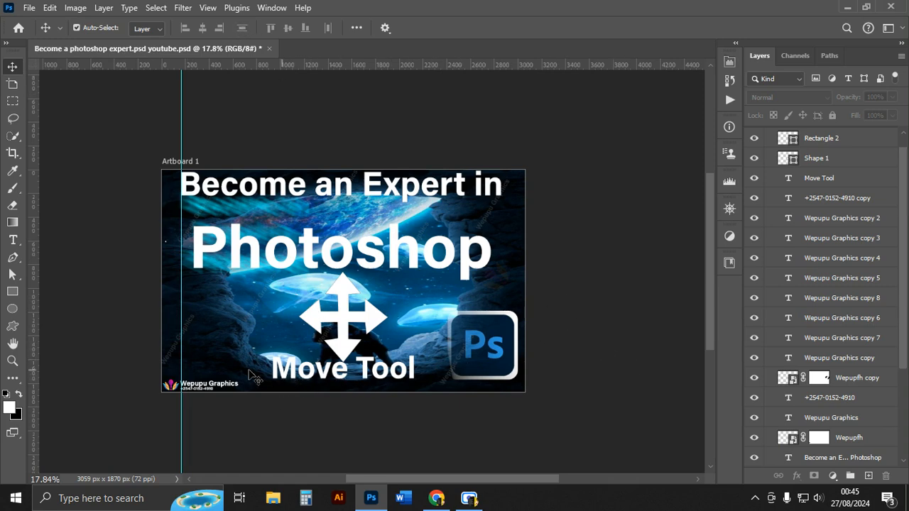
# Delete the "Photoshop" line from the two-line title text layer, leaving "Become an Expert in".
pyautogui.click(225, 386)
pyautogui.click(298, 382)
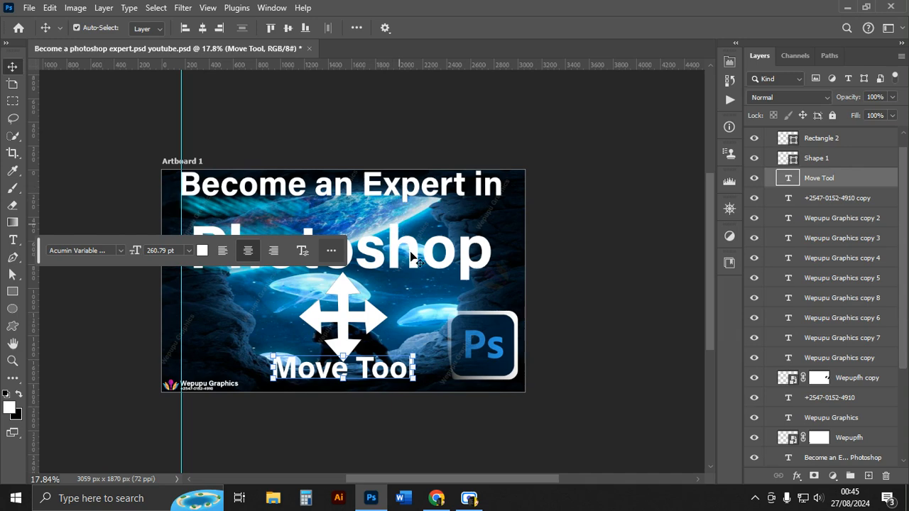
pyautogui.doubleClick(403, 185)
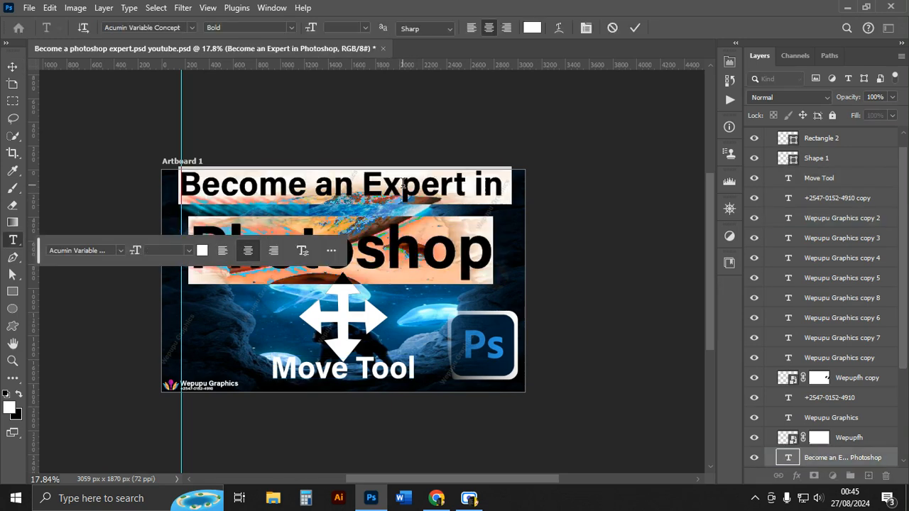
pyautogui.moveTo(188, 210); pyautogui.dragTo(493, 241)
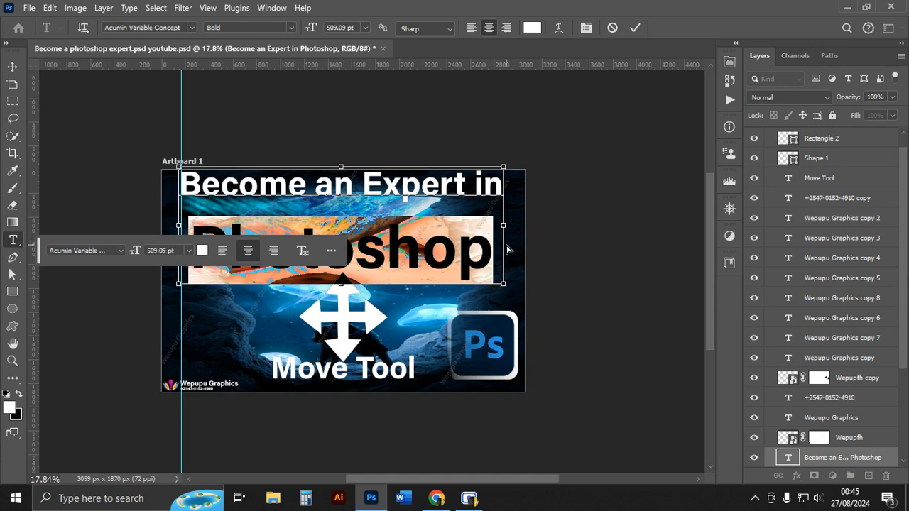
pyautogui.click(507, 249)
pyautogui.press('BackSpace')
pyautogui.press('BackSpace')
pyautogui.press('BackSpace')
pyautogui.press('BackSpace')
pyautogui.press('BackSpace')
pyautogui.press('BackSpace')
pyautogui.press('BackSpace')
pyautogui.press('BackSpace')
pyautogui.press('BackSpace')
pyautogui.press('BackSpace')
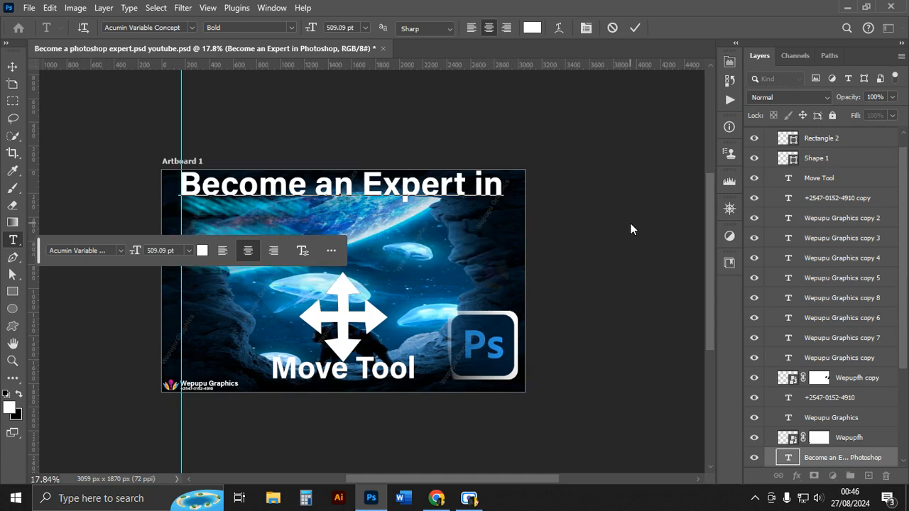
pyautogui.click(12, 66)
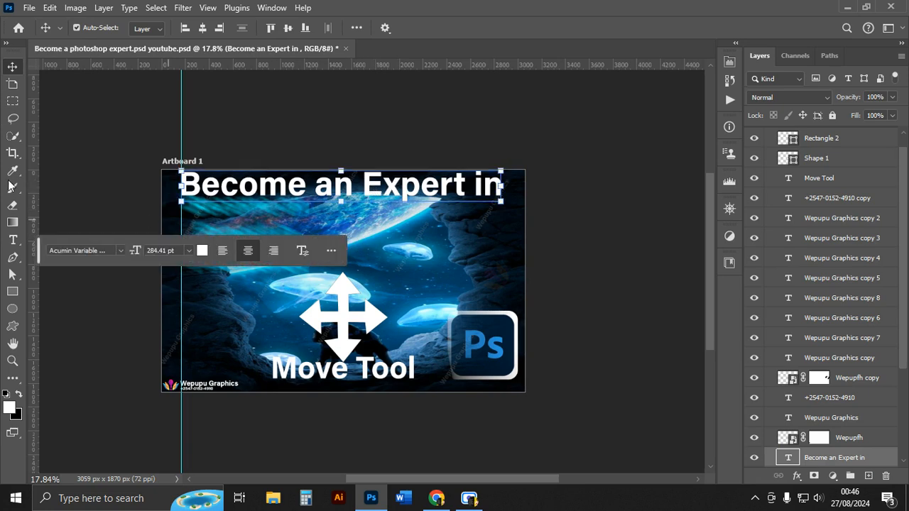
# Add a new text layer reading "Photoshop" just below the title line.
pyautogui.click(14, 241)
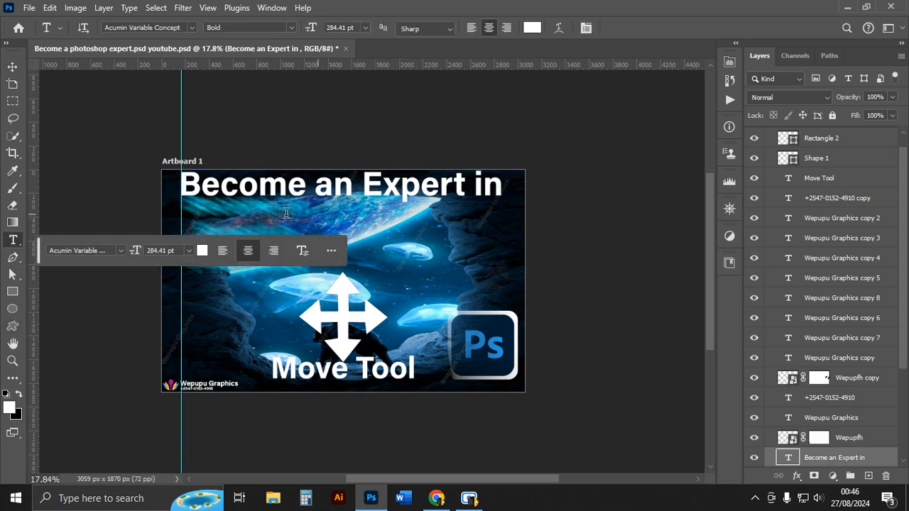
pyautogui.click(270, 226)
pyautogui.press('BackSpace')
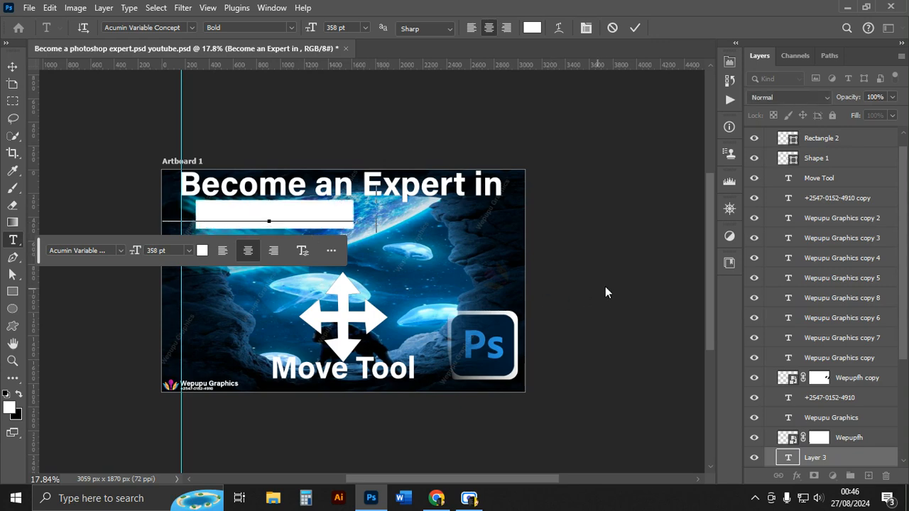
pyautogui.click(636, 28)
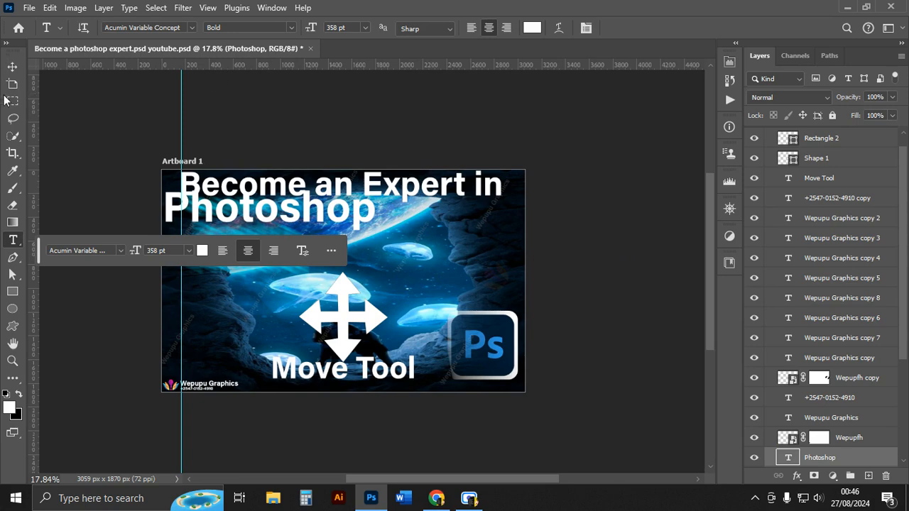
# Move the Photoshop text down and right so it sits centred beneath the title.
pyautogui.click(18, 67)
pyautogui.moveTo(282, 233); pyautogui.dragTo(333, 252)
pyautogui.click(599, 213)
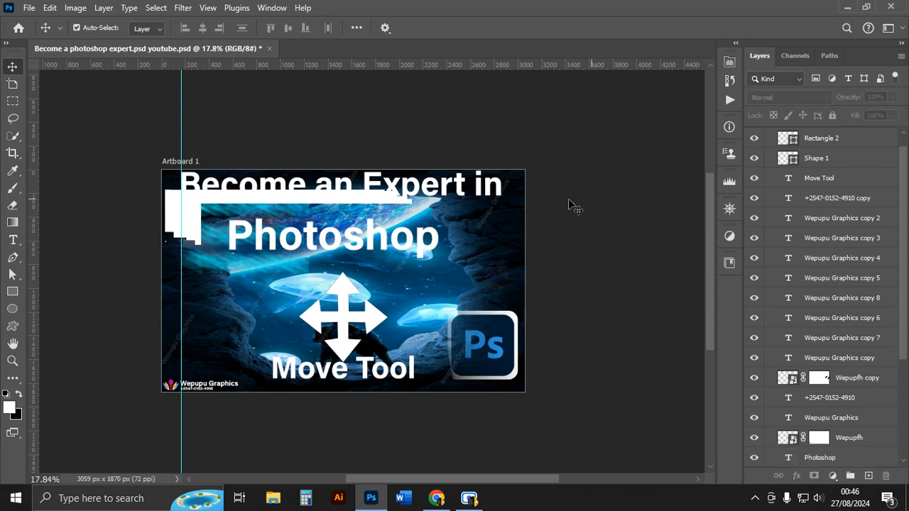
pyautogui.click(330, 246)
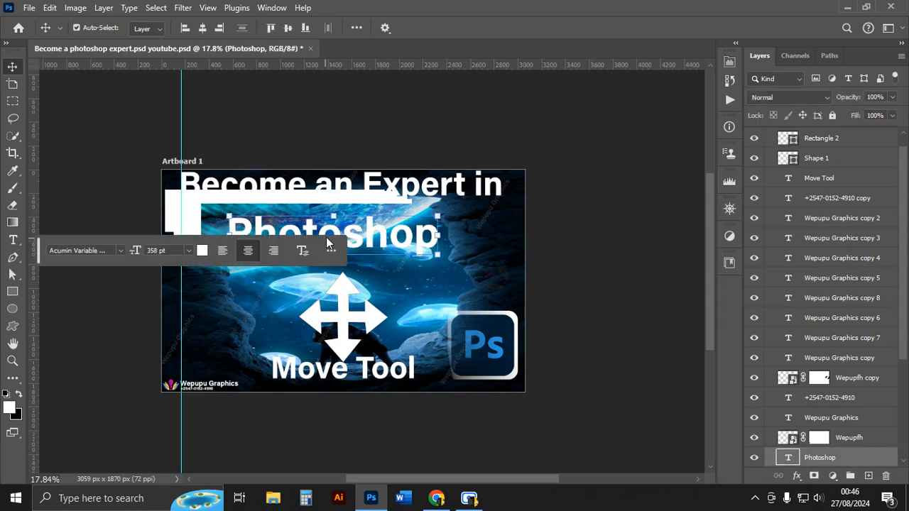
pyautogui.hscroll(-5, 327, 238)
pyautogui.hscroll(3, 326, 238)
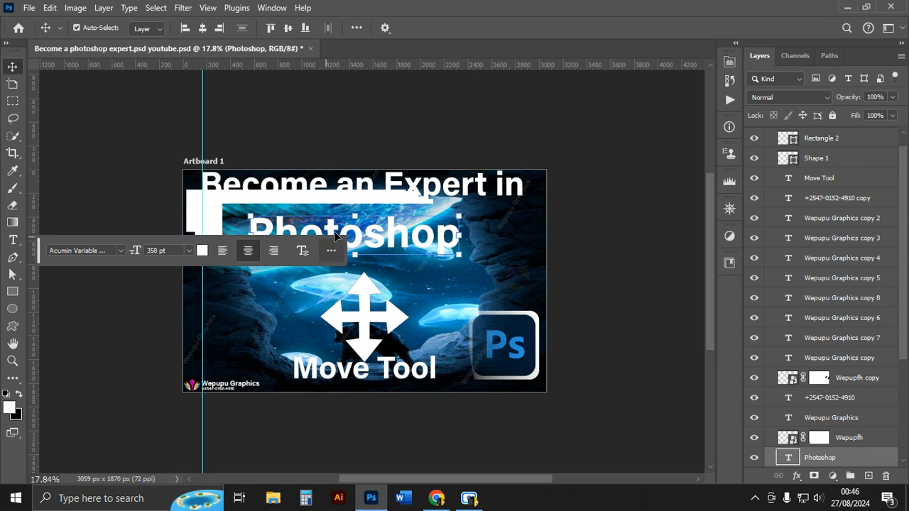
pyautogui.scroll(3, 334, 233)
pyautogui.scroll(-2, 334, 233)
pyautogui.scroll(3, 380, 292)
pyautogui.scroll(-3, 447, 220)
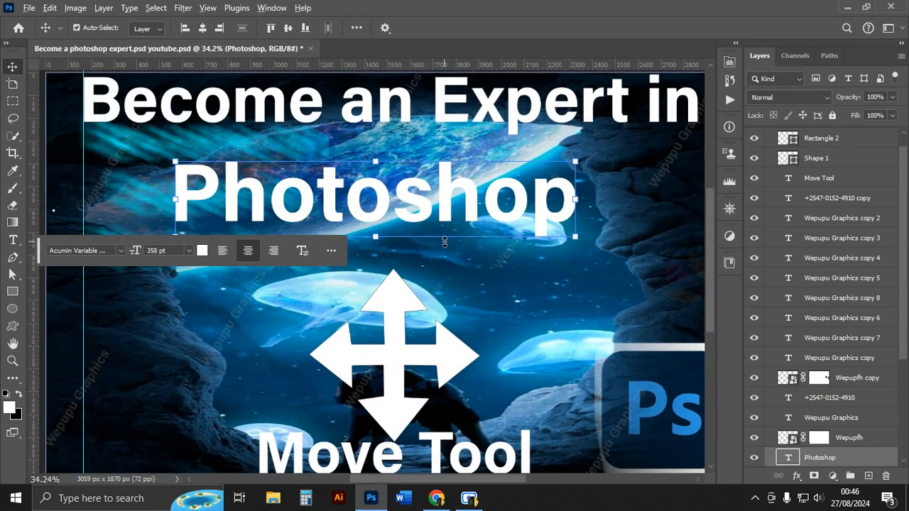
pyautogui.click(441, 470)
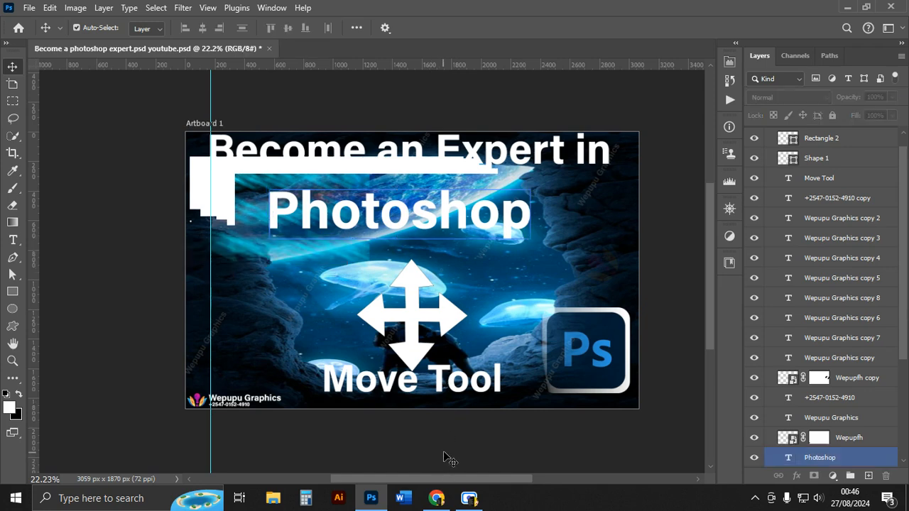
pyautogui.scroll(1, 407, 294)
pyautogui.click(407, 293)
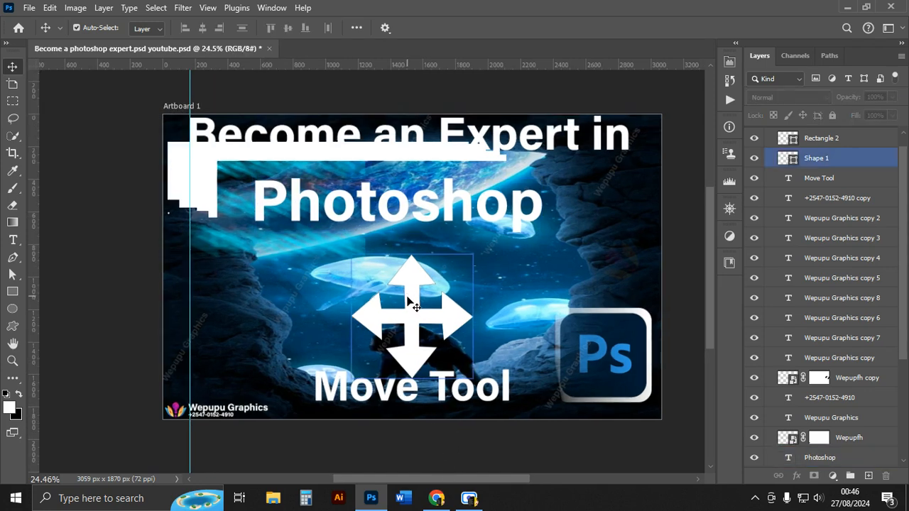
pyautogui.click(401, 295)
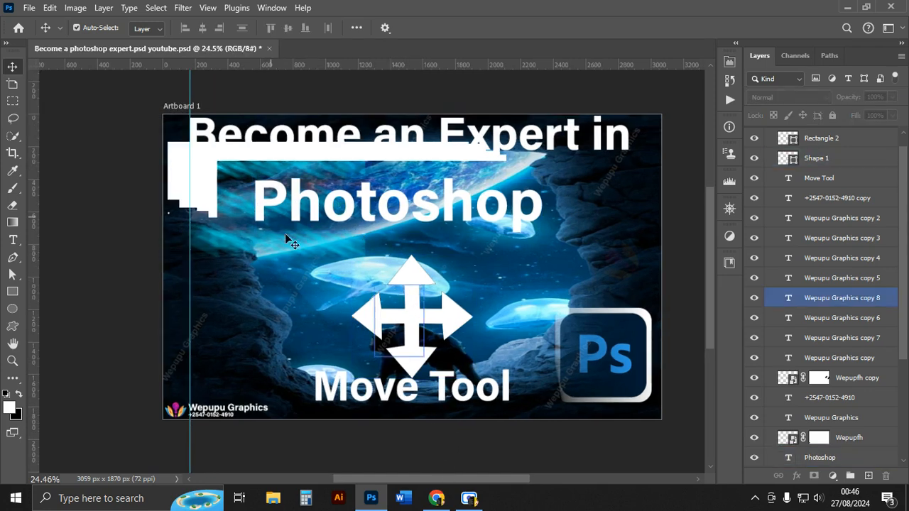
# Try to align the title, Photoshop text, arrow shape and Move Tool text together.
pyautogui.click(320, 137)
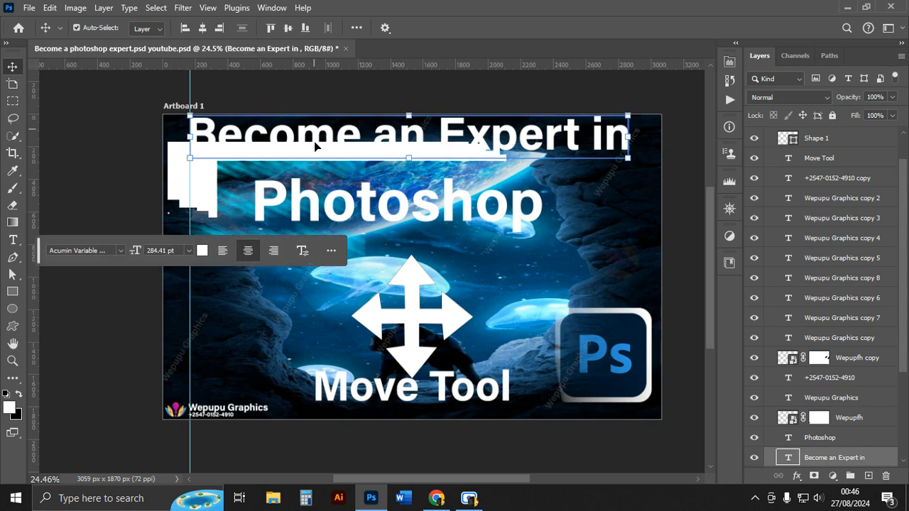
pyautogui.keyDown('shift'); pyautogui.click(320, 211); pyautogui.keyUp('shift')
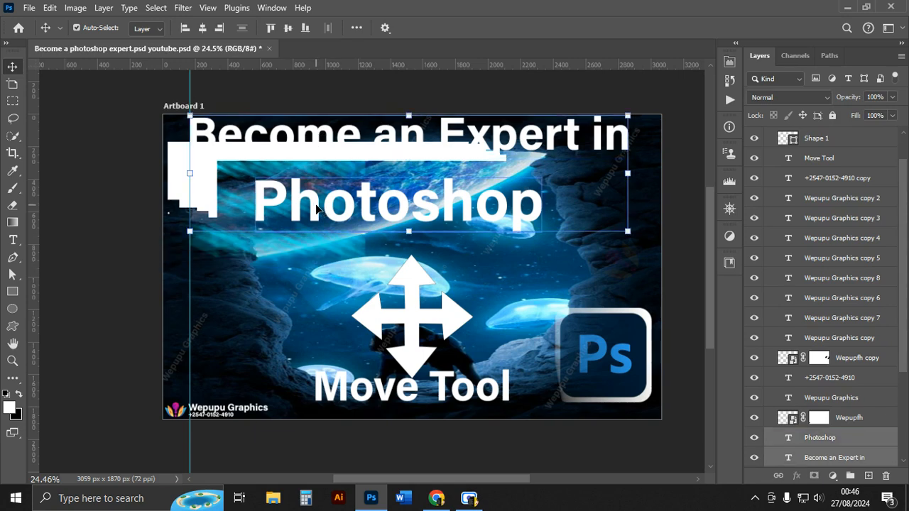
pyautogui.keyDown('shift'); pyautogui.click(406, 317); pyautogui.keyUp('shift')
pyautogui.keyDown('shift'); pyautogui.click(355, 398); pyautogui.keyUp('shift')
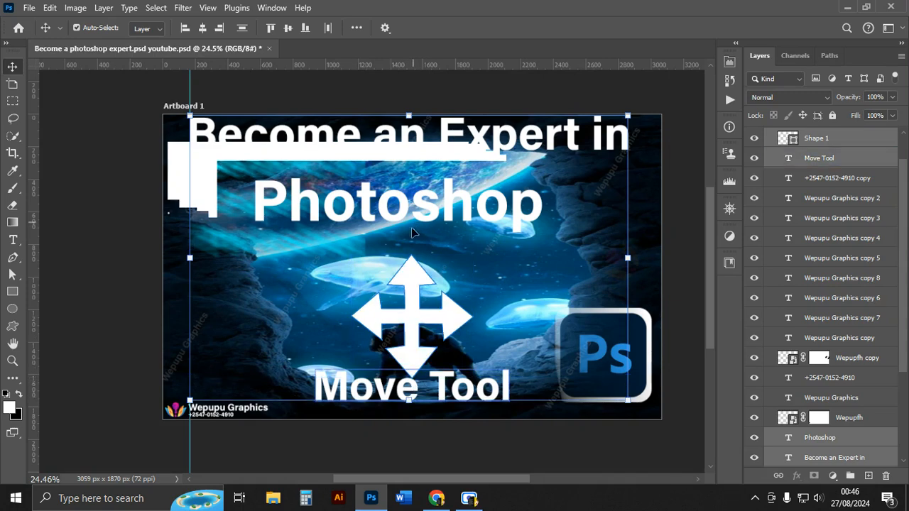
pyautogui.keyDown('shift'); pyautogui.click(396, 164); pyautogui.keyUp('shift')
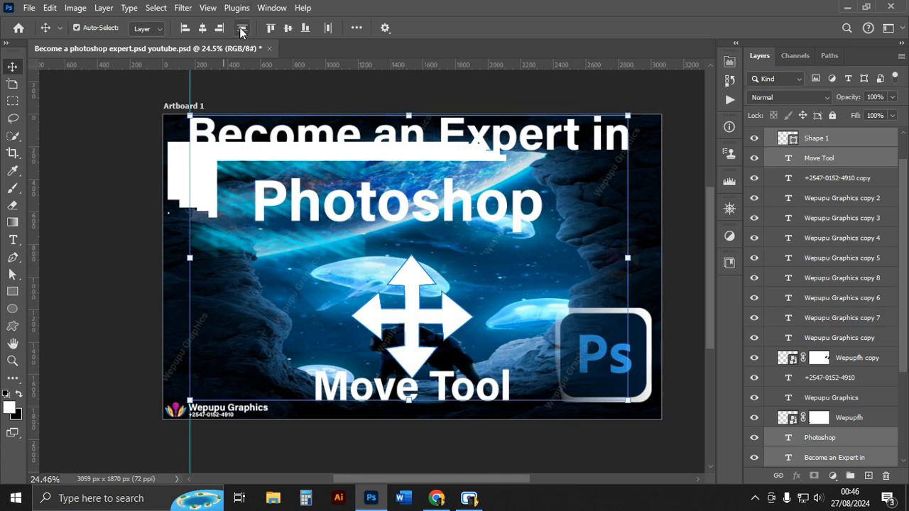
pyautogui.click(125, 116)
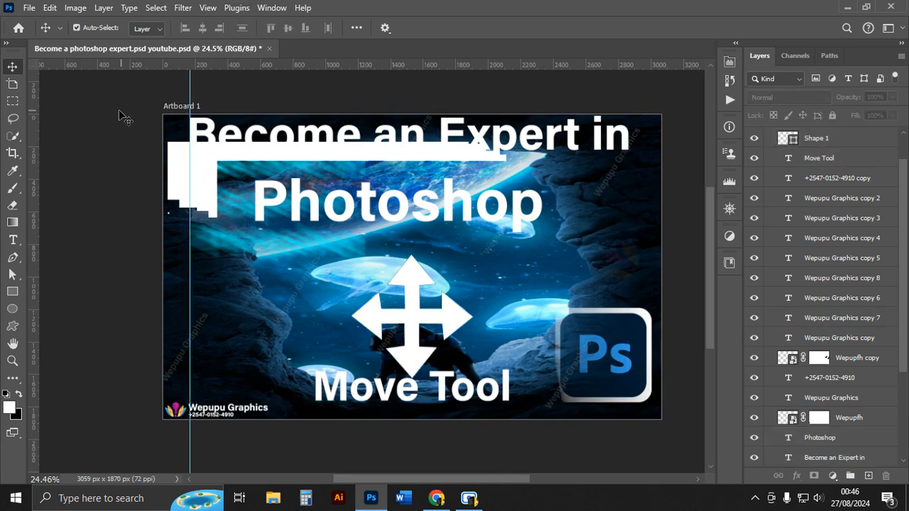
# Select the arrow, Move Tool text and Photoshop text and distribute them evenly in the vertical direction.
pyautogui.click(370, 319)
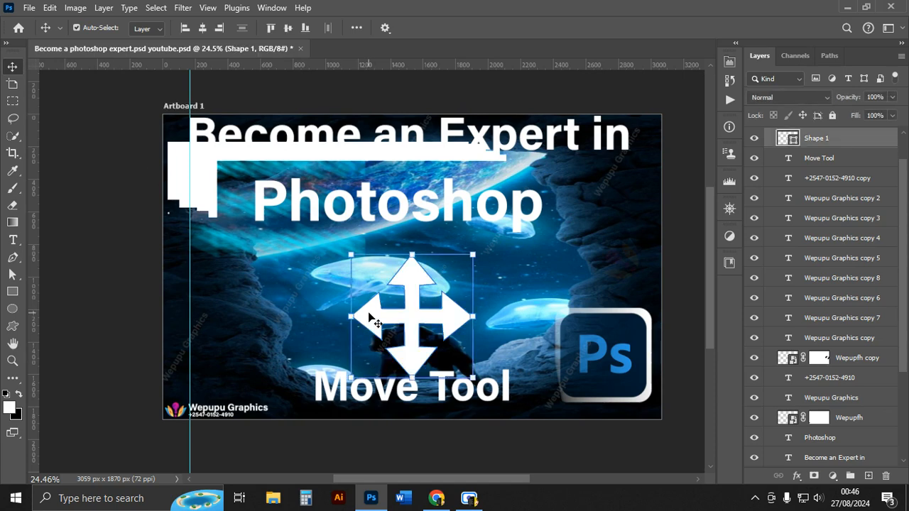
pyautogui.keyDown('shift'); pyautogui.click(321, 392); pyautogui.keyUp('shift')
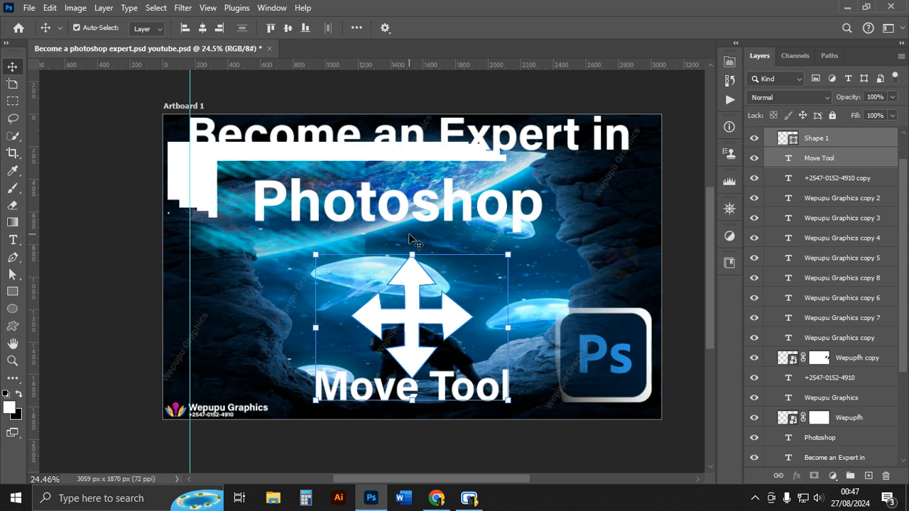
pyautogui.keyDown('shift'); pyautogui.click(369, 201); pyautogui.keyUp('shift')
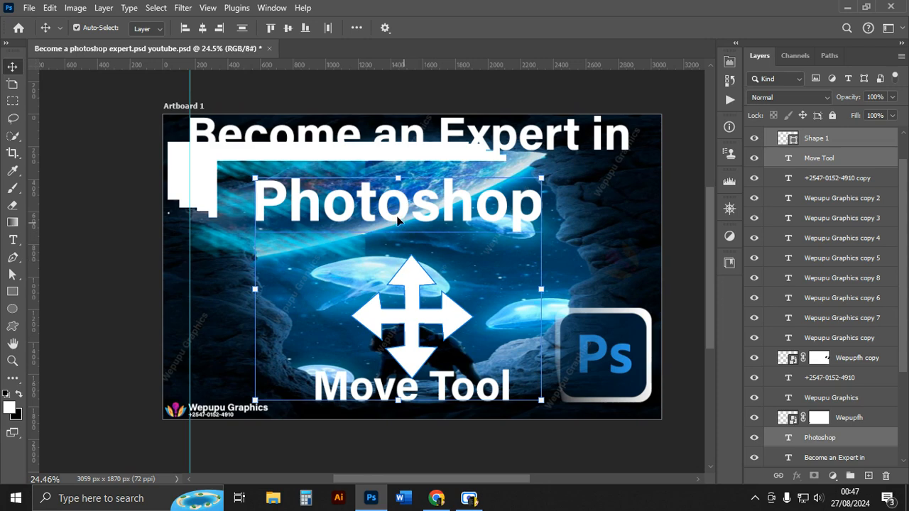
pyautogui.click(241, 27)
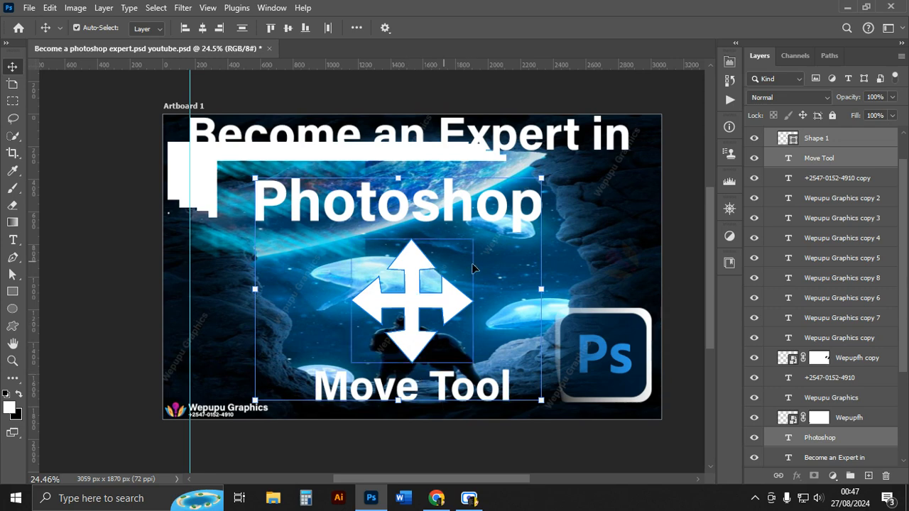
pyautogui.click(678, 257)
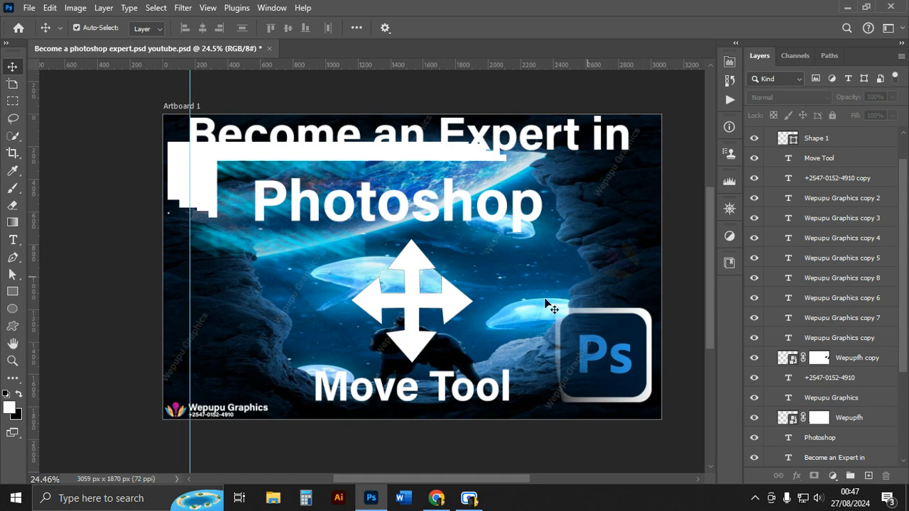
# Open the Image Size dialog to check the document dimensions, then close it.
pyautogui.click(75, 8)
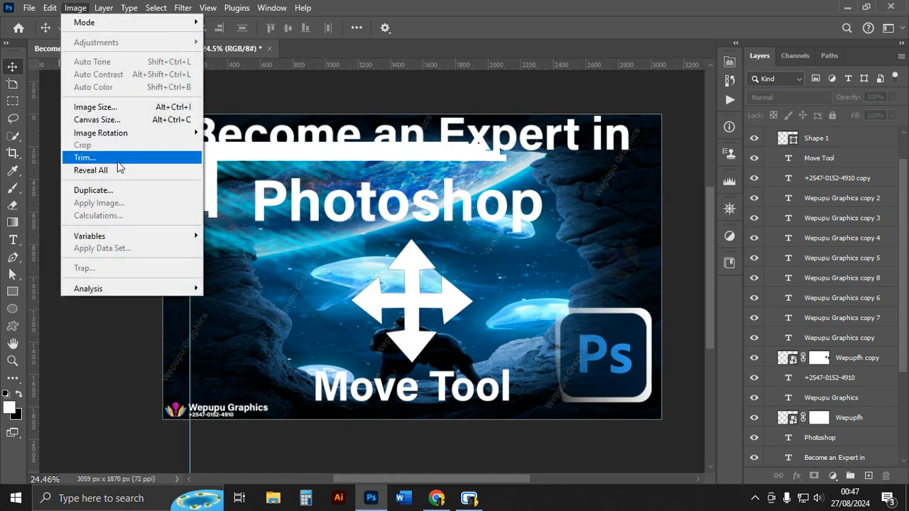
pyautogui.click(111, 107)
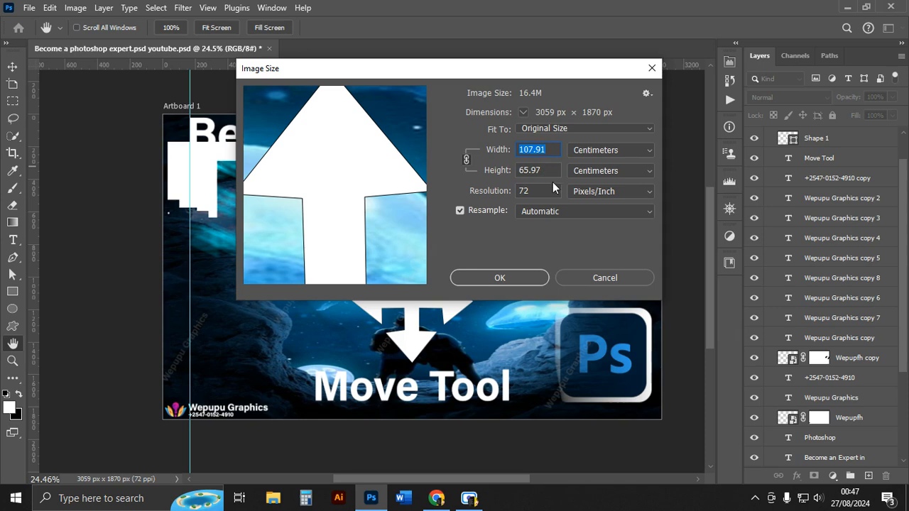
pyautogui.click(652, 68)
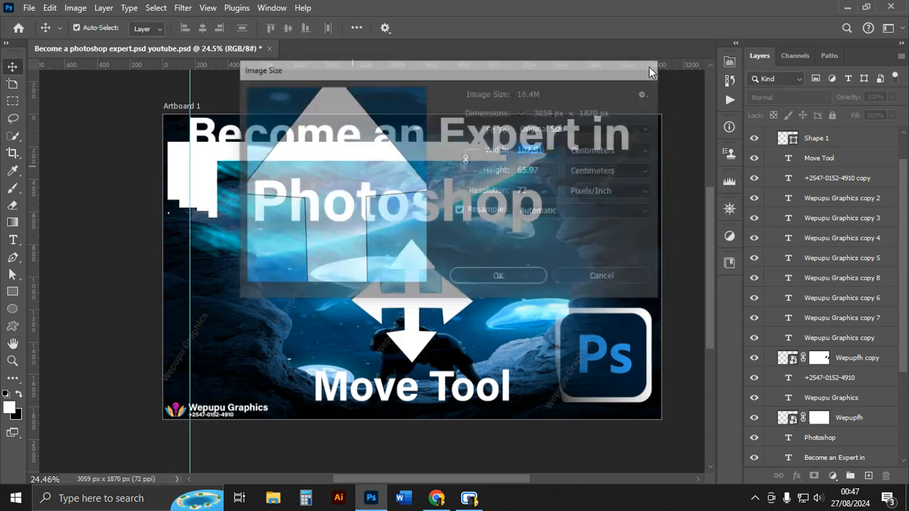
pyautogui.click(415, 196)
pyautogui.scroll(-1, 415, 195)
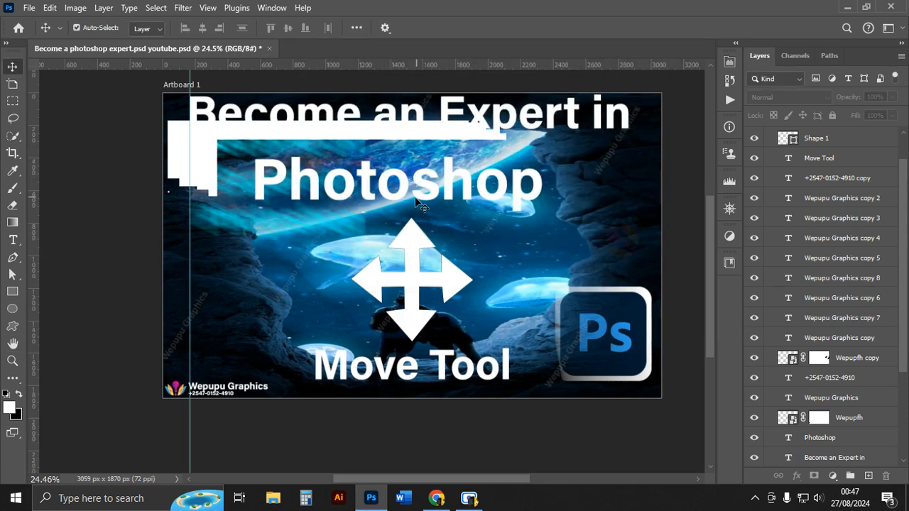
pyautogui.scroll(1, 415, 196)
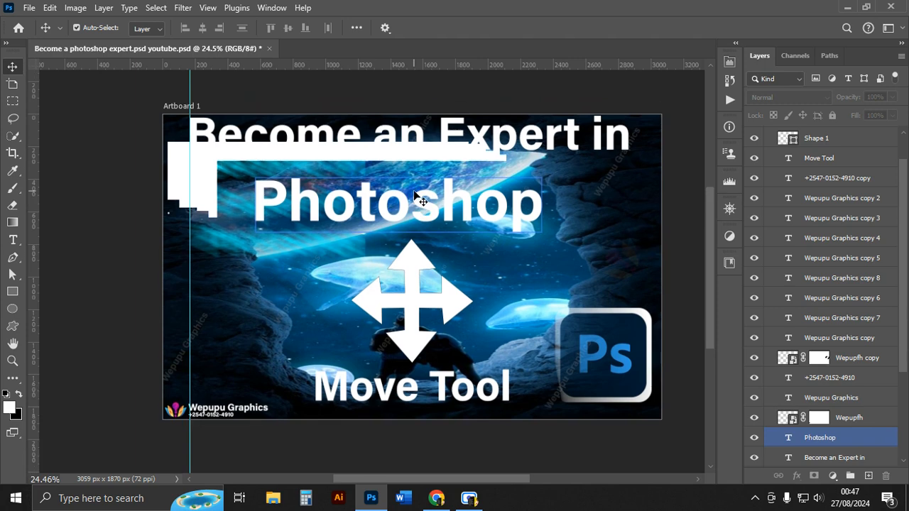
pyautogui.scroll(1, 430, 199)
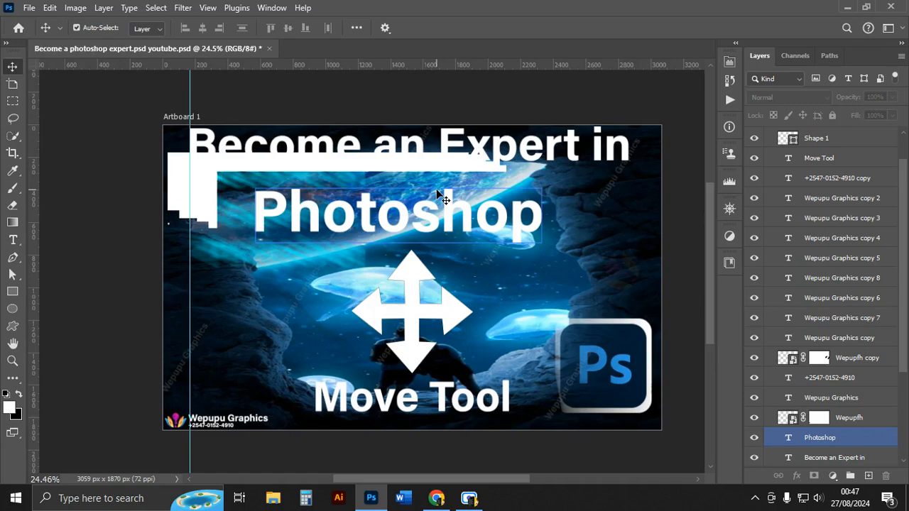
pyautogui.scroll(-1, 213, 305)
pyautogui.click(67, 352)
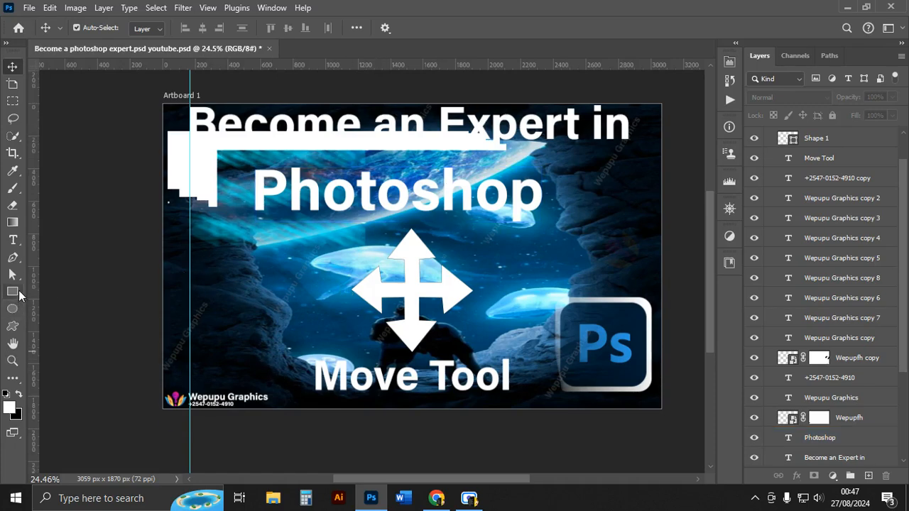
# Draw about a dozen small rounded rectangles scattered between the arrow and the left edge of the artboard.
pyautogui.click(15, 292)
pyautogui.moveTo(230, 313); pyautogui.dragTo(247, 326)
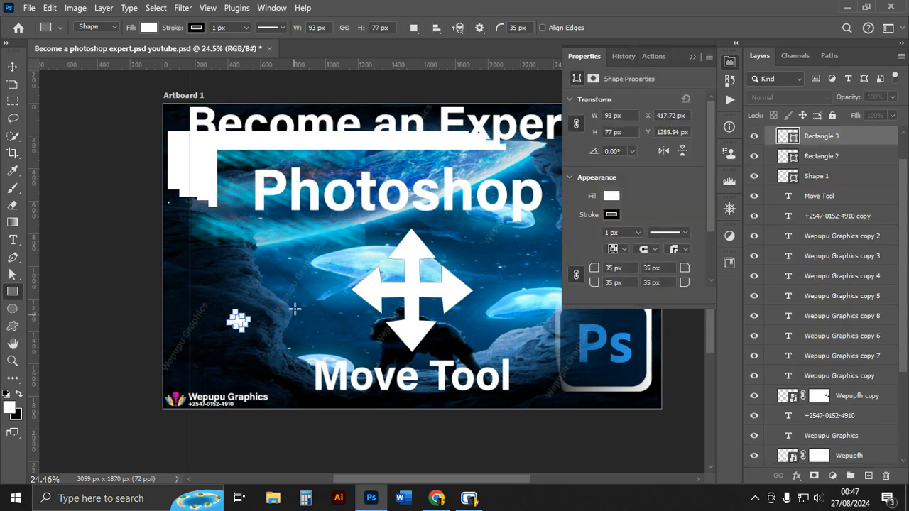
pyautogui.moveTo(296, 311); pyautogui.dragTo(294, 311)
pyautogui.moveTo(214, 274)
pyautogui.mouseDown()
pyautogui.moveTo(228, 289)
pyautogui.moveTo(271, 292)
pyautogui.mouseUp()
pyautogui.moveTo(293, 334); pyautogui.dragTo(310, 353)
pyautogui.moveTo(245, 348); pyautogui.dragTo(253, 361)
pyautogui.moveTo(267, 316); pyautogui.dragTo(282, 334)
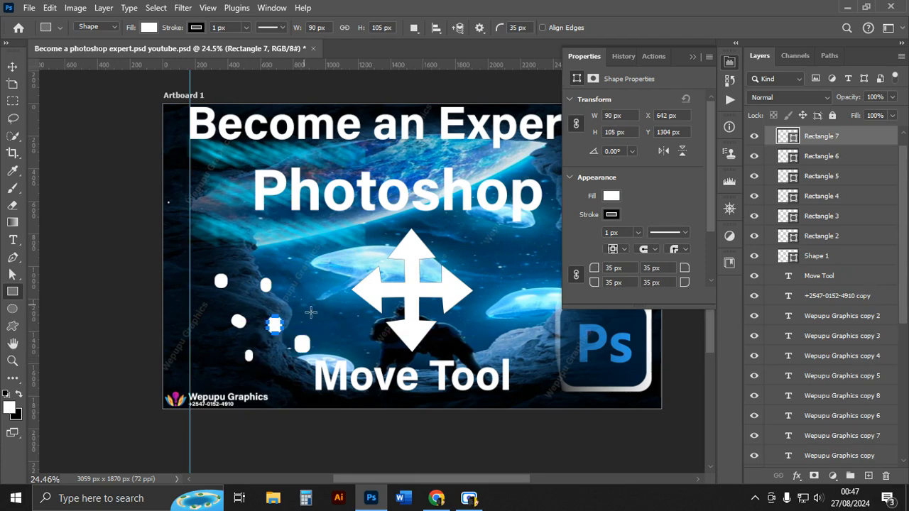
pyautogui.moveTo(301, 300); pyautogui.dragTo(313, 316)
pyautogui.moveTo(314, 265); pyautogui.dragTo(323, 282)
pyautogui.moveTo(255, 238); pyautogui.dragTo(260, 243)
pyautogui.moveTo(215, 213); pyautogui.dragTo(226, 223)
pyautogui.moveTo(215, 169); pyautogui.dragTo(221, 177)
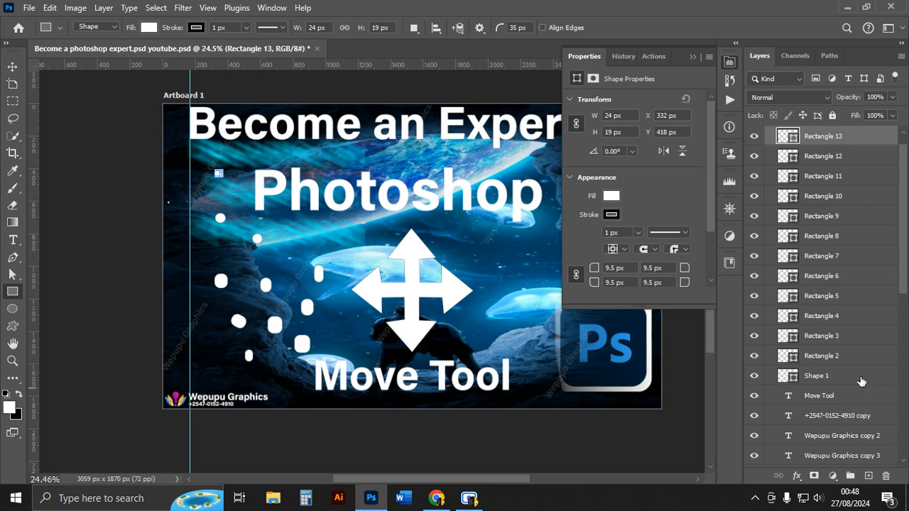
# Select the arrow shape and all the small rectangles and try aligning them by left edges, horizontal centres and right edges.
pyautogui.keyDown('shift'); pyautogui.click(838, 379); pyautogui.keyUp('shift')
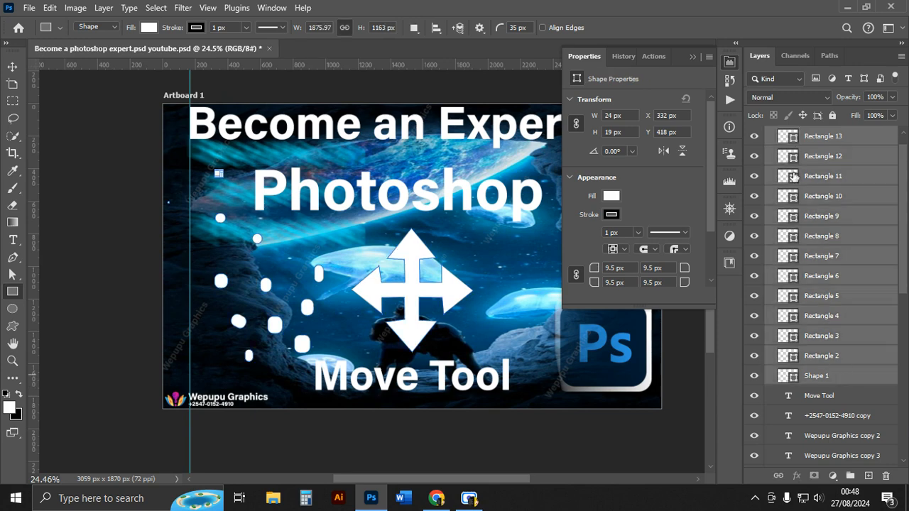
pyautogui.click(828, 141)
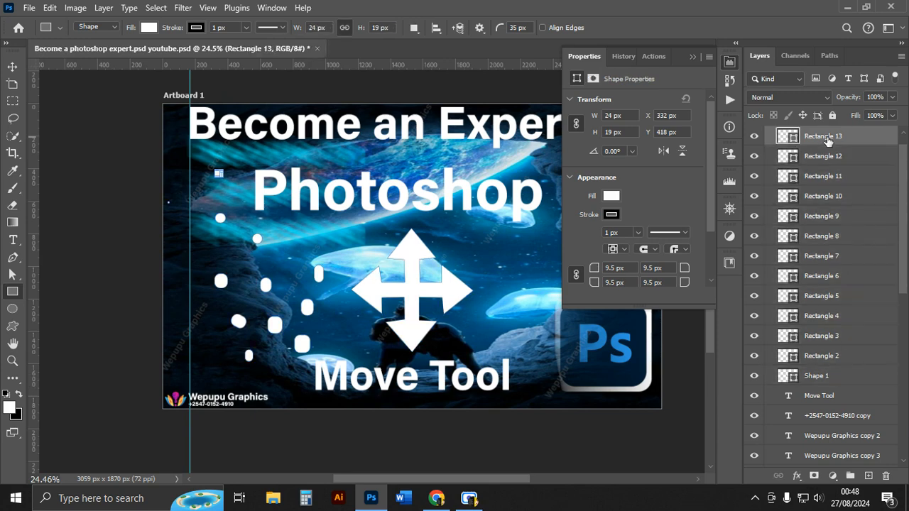
pyautogui.keyDown('shift'); pyautogui.click(827, 378); pyautogui.keyUp('shift')
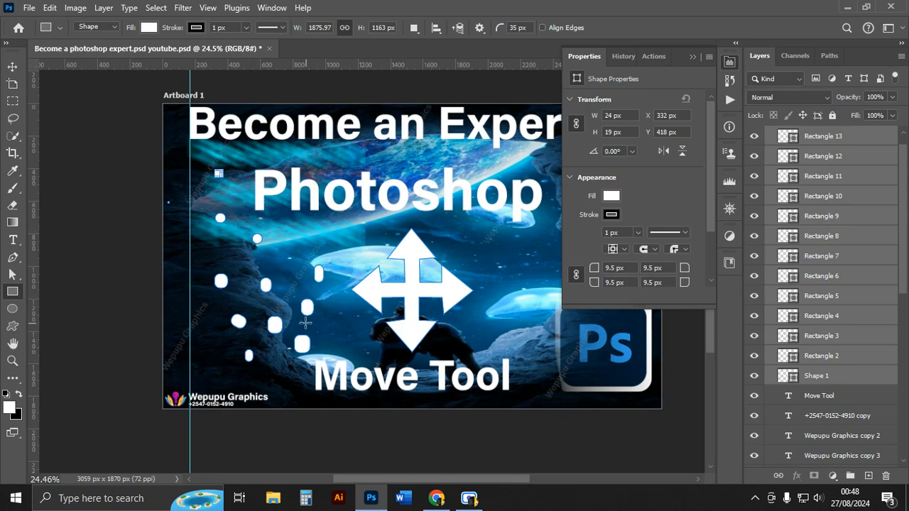
pyautogui.click(12, 66)
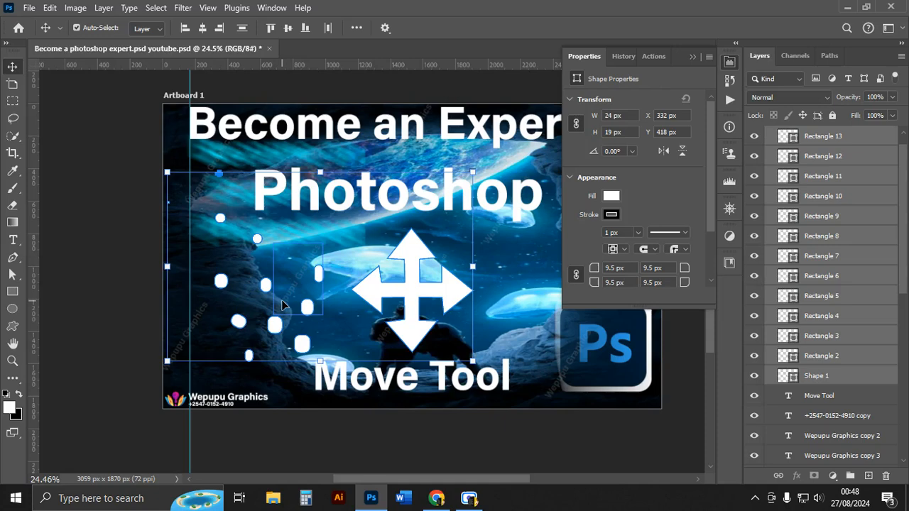
pyautogui.click(184, 30)
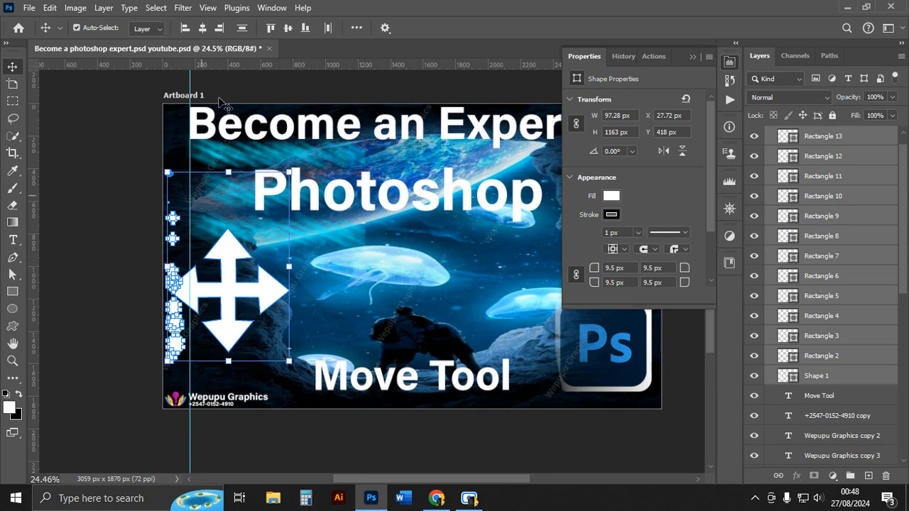
pyautogui.click(203, 28)
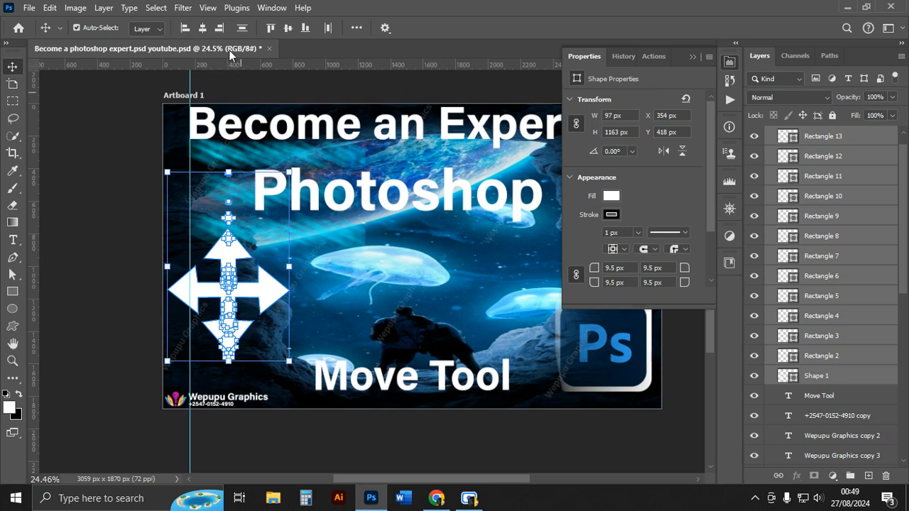
pyautogui.click(220, 28)
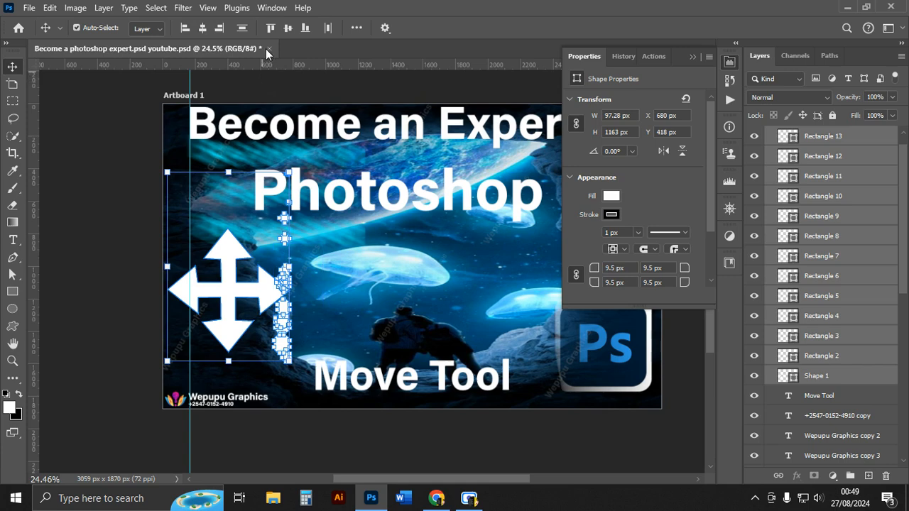
pyautogui.click(110, 148)
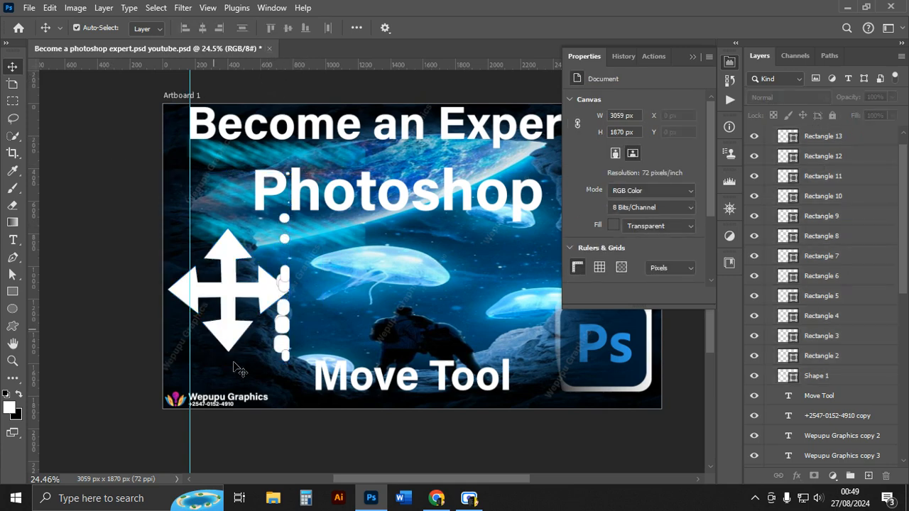
# Select all the small rectangles and distribute them evenly in the vertical direction.
pyautogui.click(282, 320)
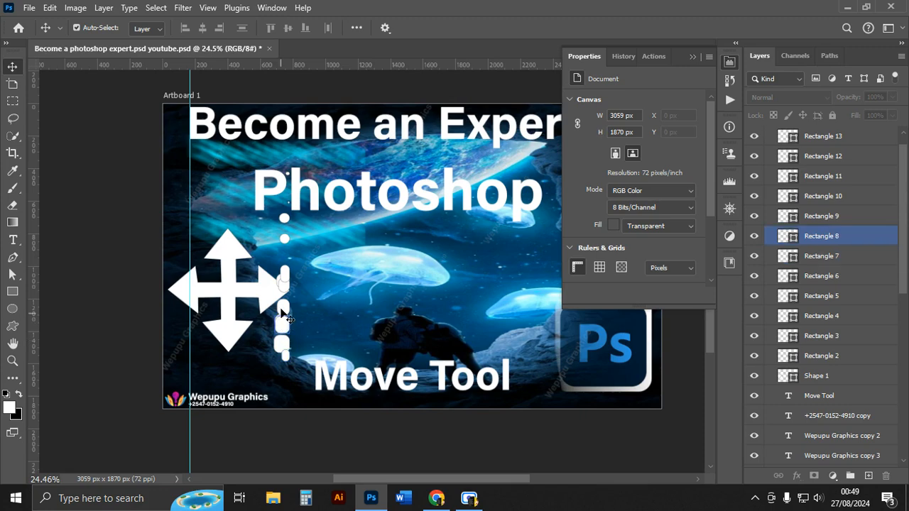
pyautogui.click(288, 179)
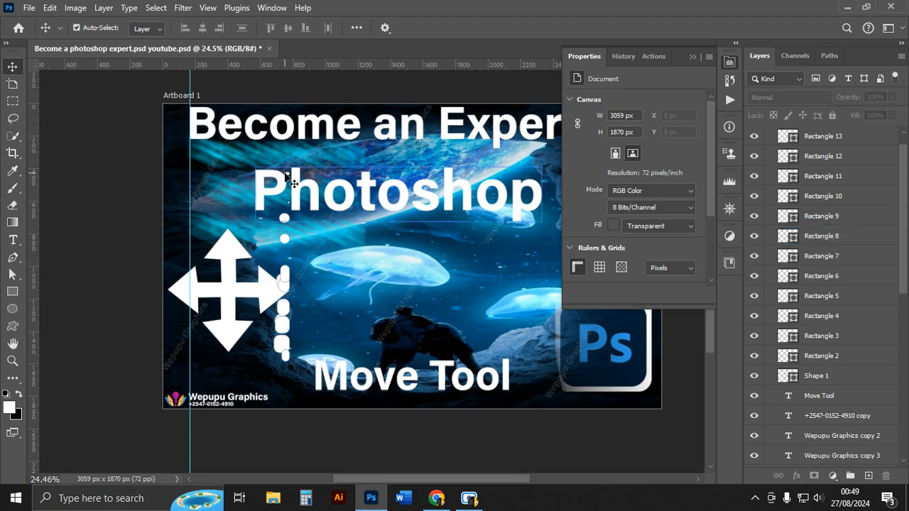
pyautogui.scroll(1, 850, 151)
pyautogui.click(826, 177)
pyautogui.click(837, 152)
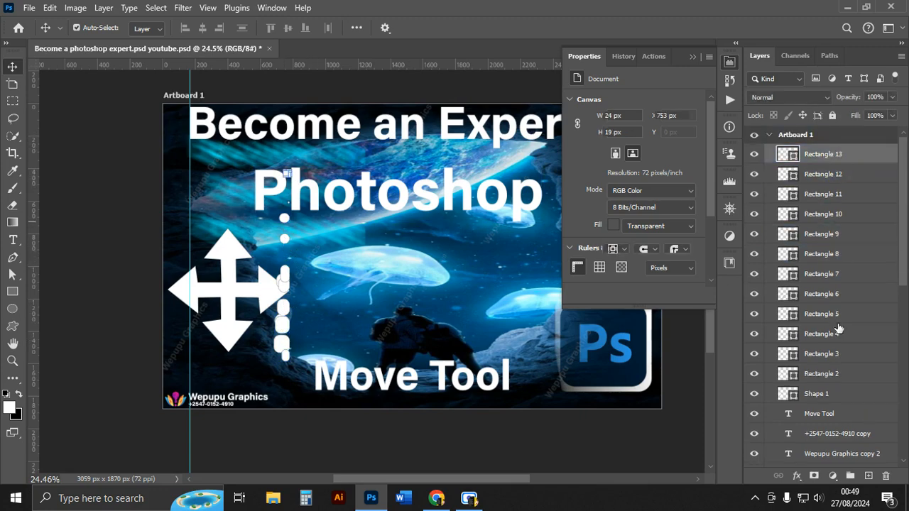
pyautogui.keyDown('shift'); pyautogui.click(847, 380); pyautogui.keyUp('shift')
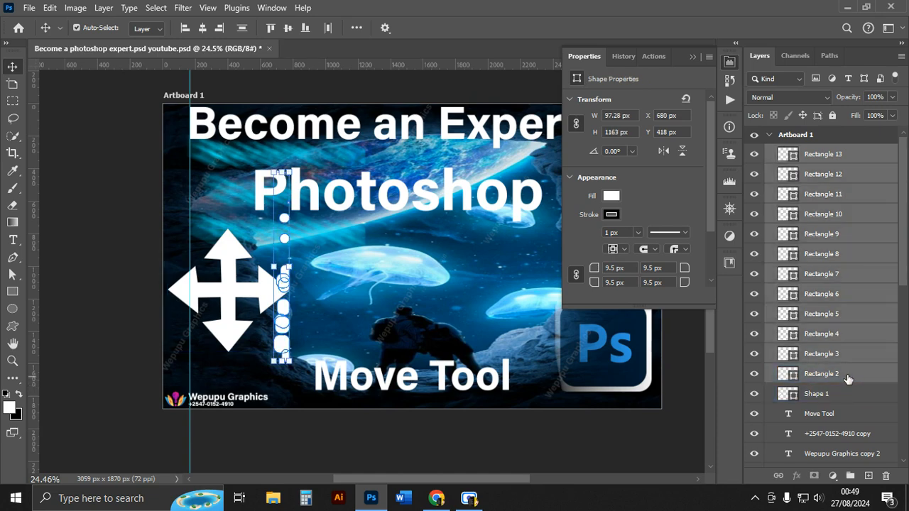
pyautogui.click(242, 29)
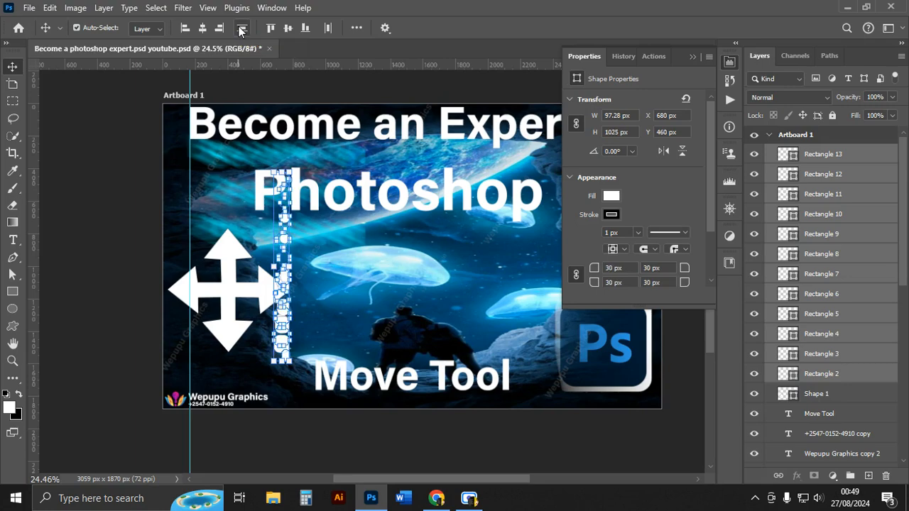
pyautogui.click(99, 163)
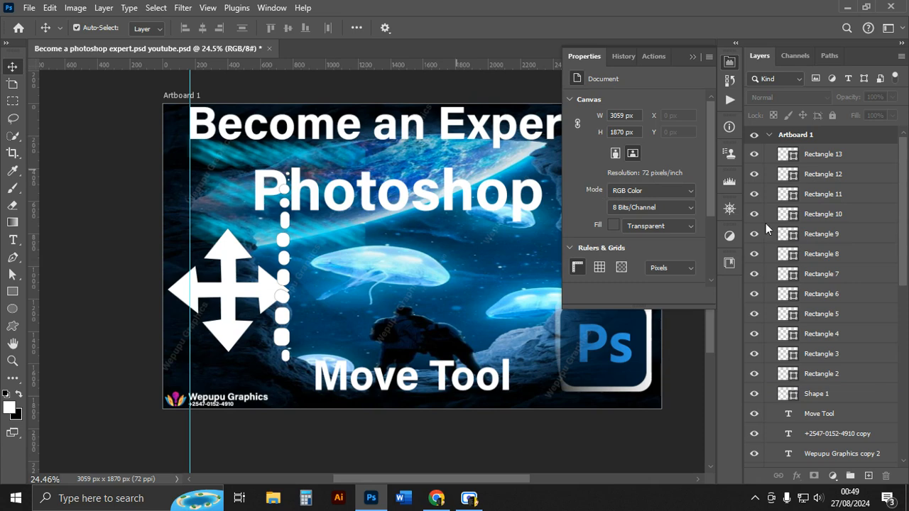
# Select the arrow and all rectangles and undo the earlier alignment and distribution changes.
pyautogui.click(819, 155)
pyautogui.click(834, 396)
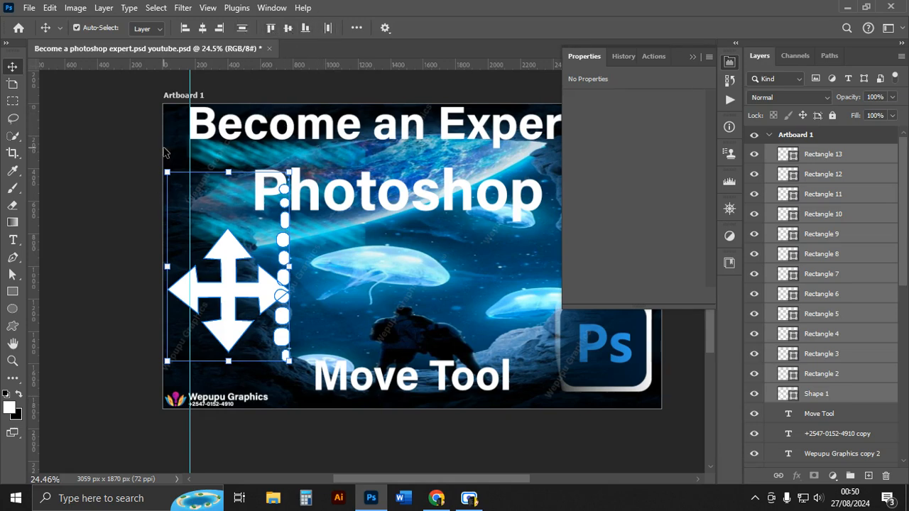
pyautogui.click(693, 57)
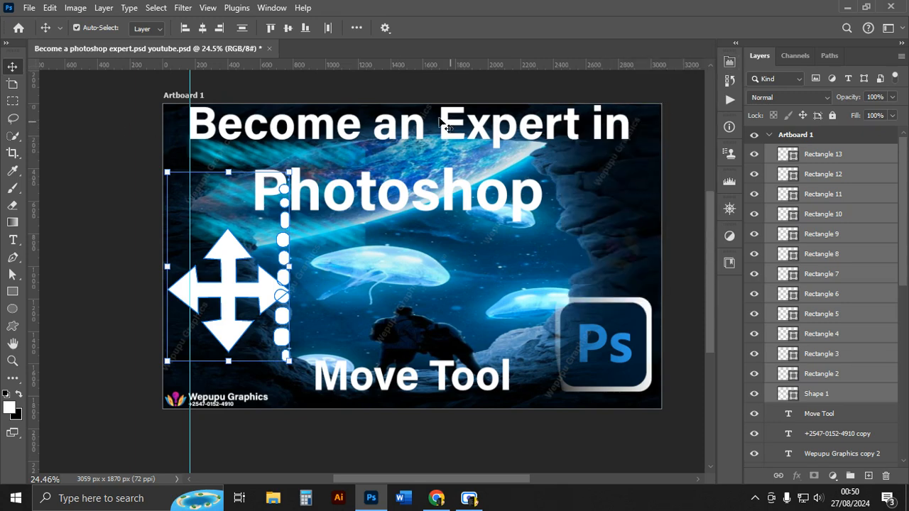
pyautogui.hotkey('ctrl', 'z')
pyautogui.hotkey('ctrl', 'shift', 'z')
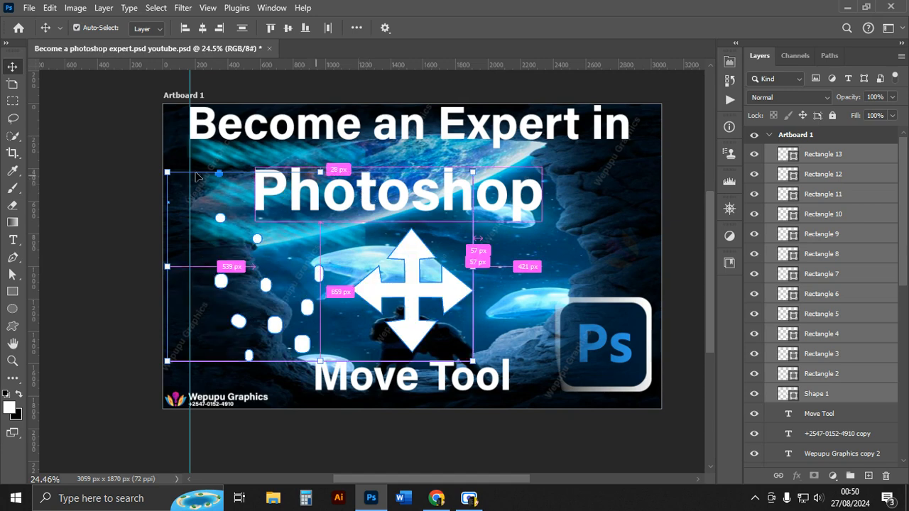
# Align the arrow and rectangles by top edges, vertical centres and bottom edges, then distribute them horizontally.
pyautogui.click(272, 28)
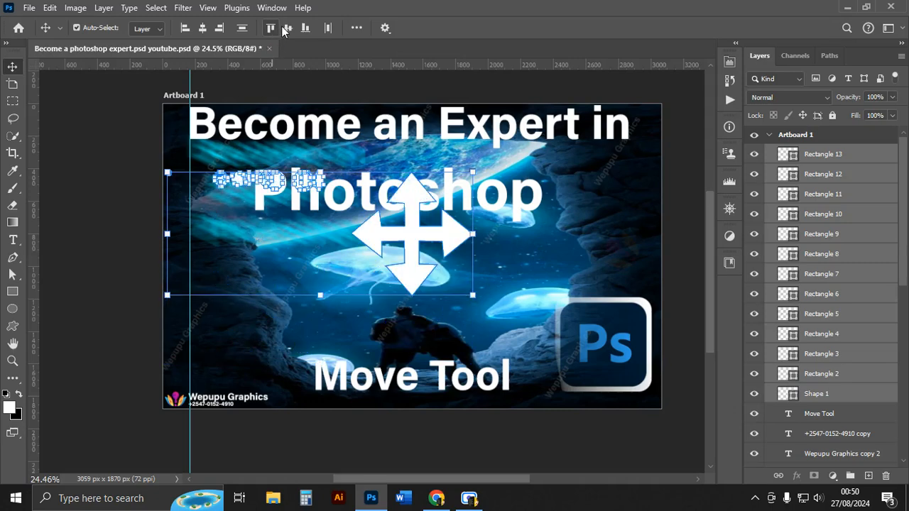
pyautogui.click(288, 28)
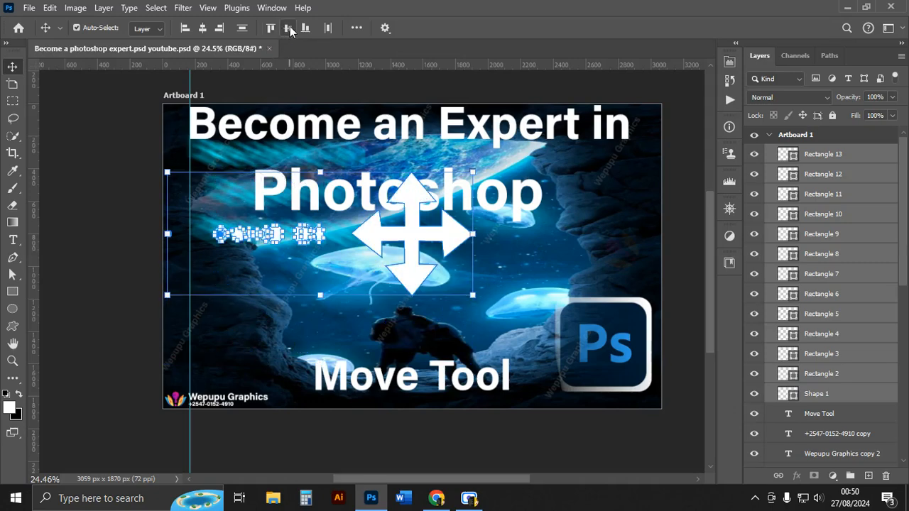
pyautogui.click(308, 31)
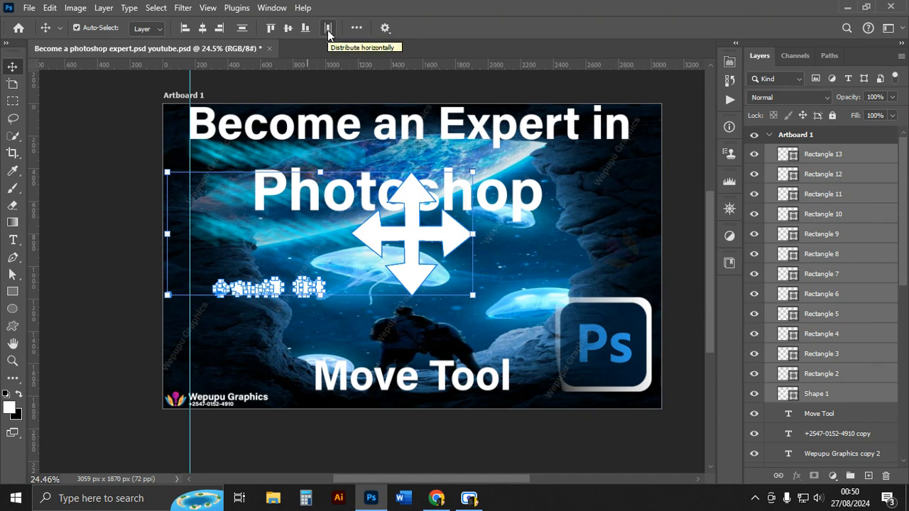
pyautogui.click(328, 28)
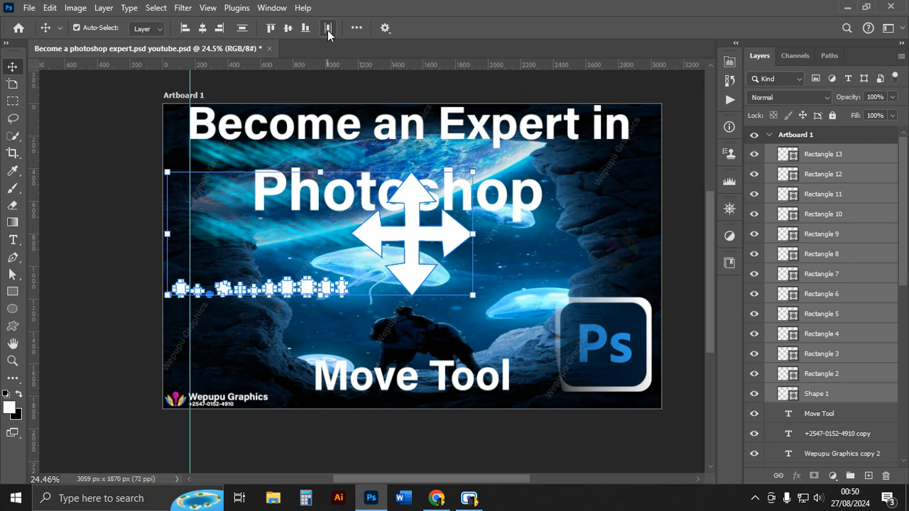
# Open the additional align and distribute options to review them.
pyautogui.click(112, 104)
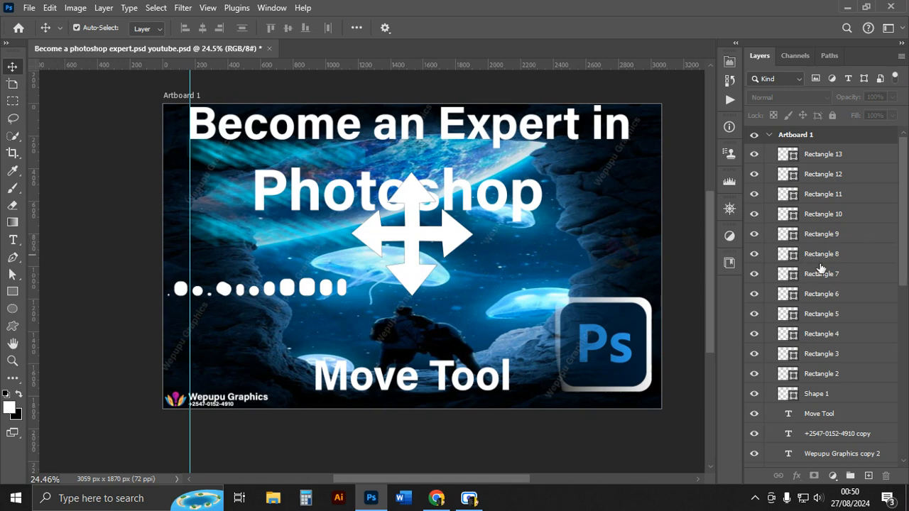
pyautogui.click(357, 28)
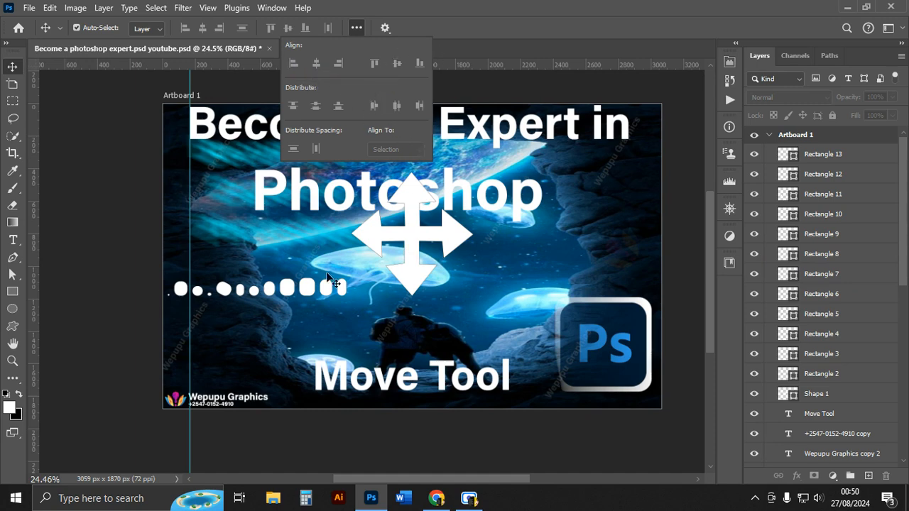
pyautogui.click(288, 287)
pyautogui.click(359, 29)
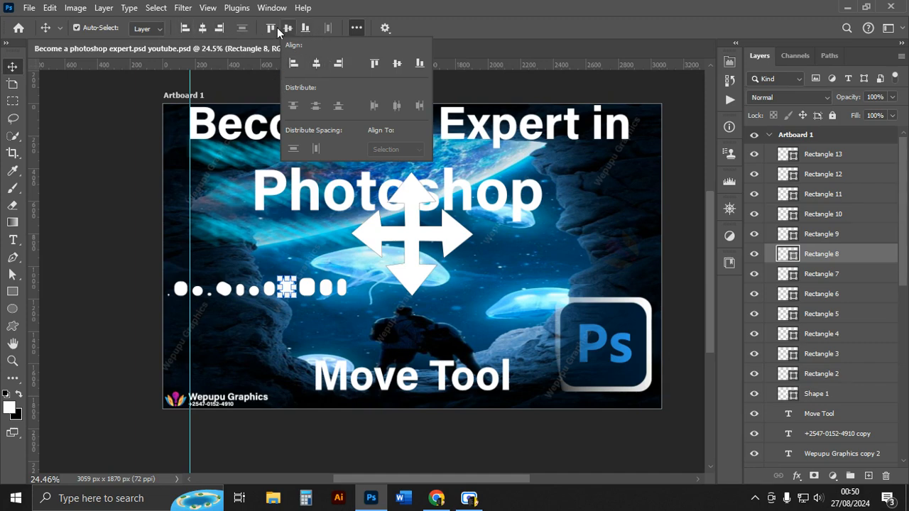
pyautogui.click(487, 35)
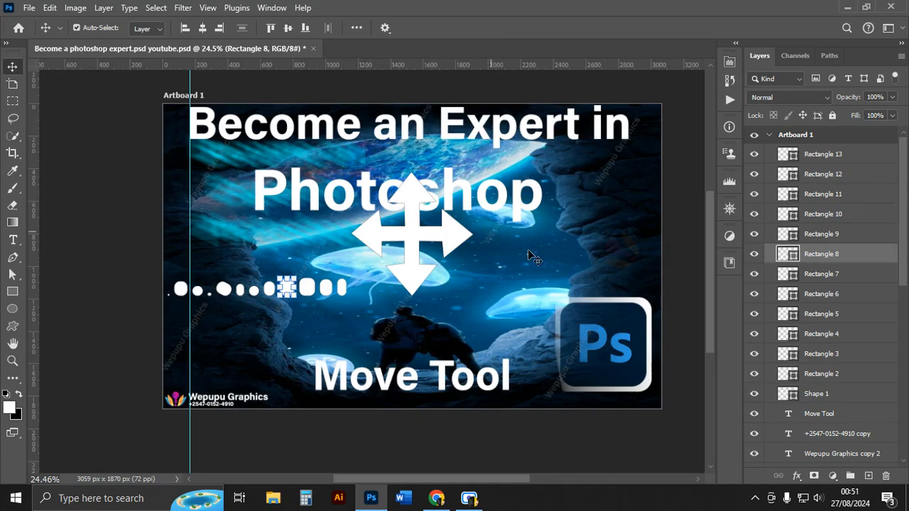
# Draw a rounded rectangle about 1388 by 546 px across the centre of the artboard.
pyautogui.click(16, 224)
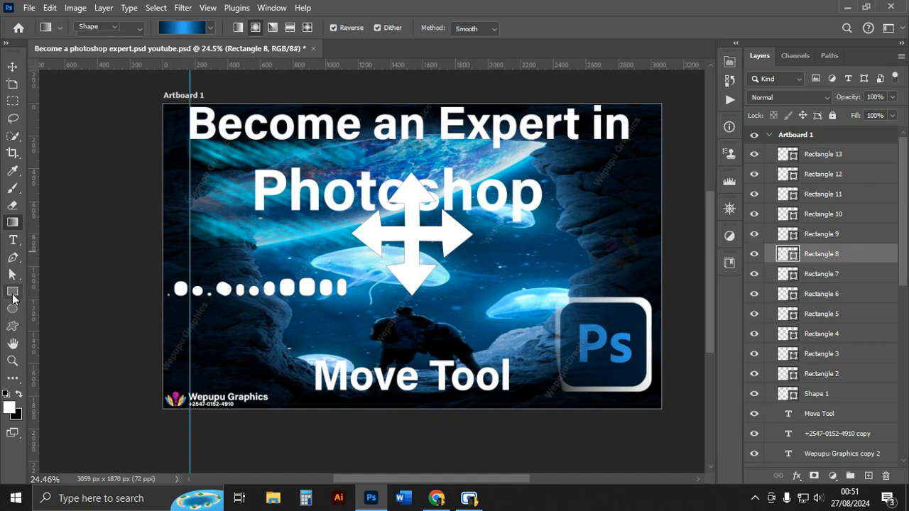
pyautogui.click(13, 294)
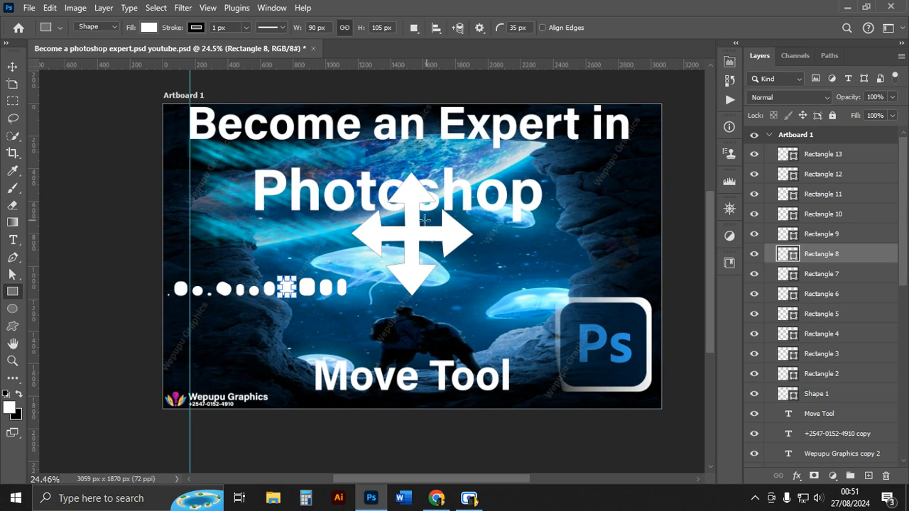
pyautogui.moveTo(252, 220); pyautogui.dragTo(477, 309)
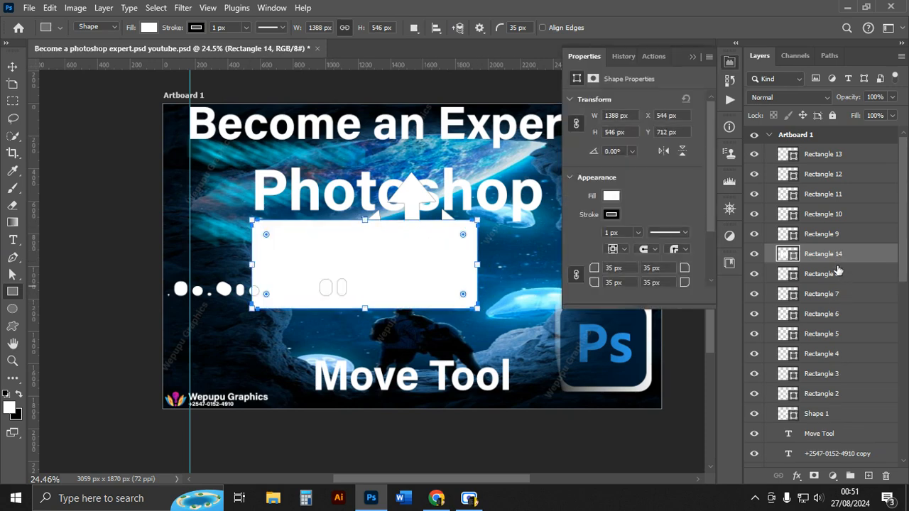
# Convert the new rectangle layer to a smart object and open its contents for editing.
pyautogui.rightClick(827, 257)
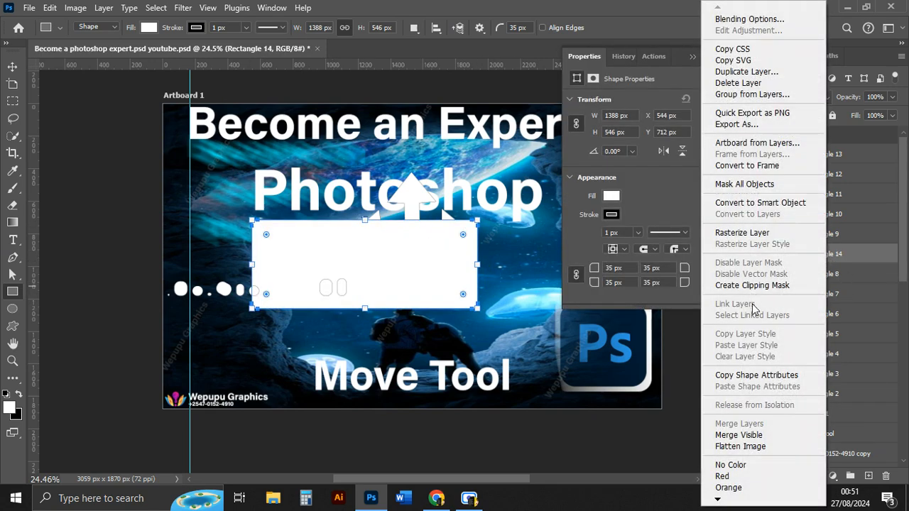
pyautogui.click(746, 203)
pyautogui.press('v')
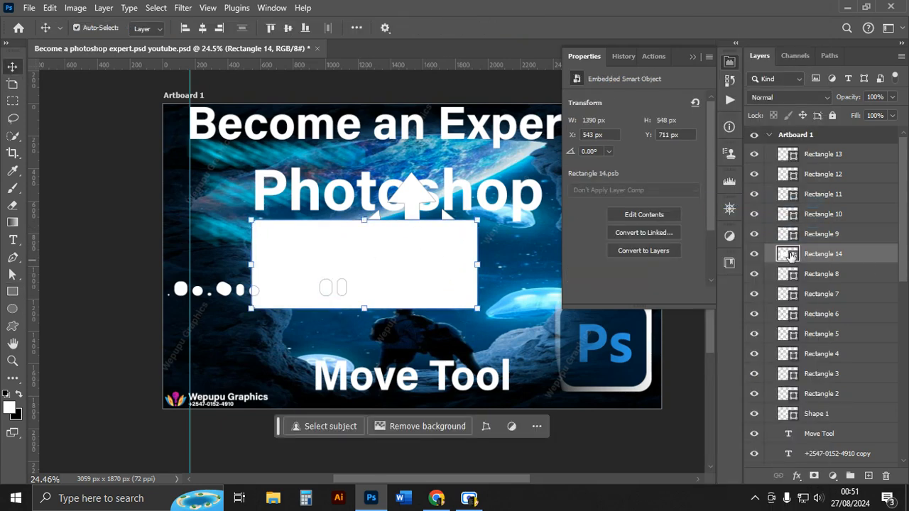
pyautogui.doubleClick(788, 254)
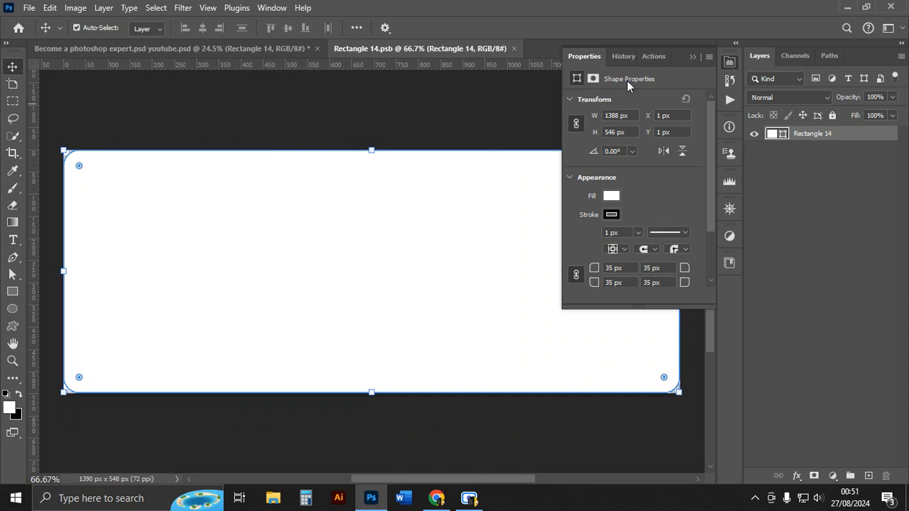
pyautogui.click(692, 57)
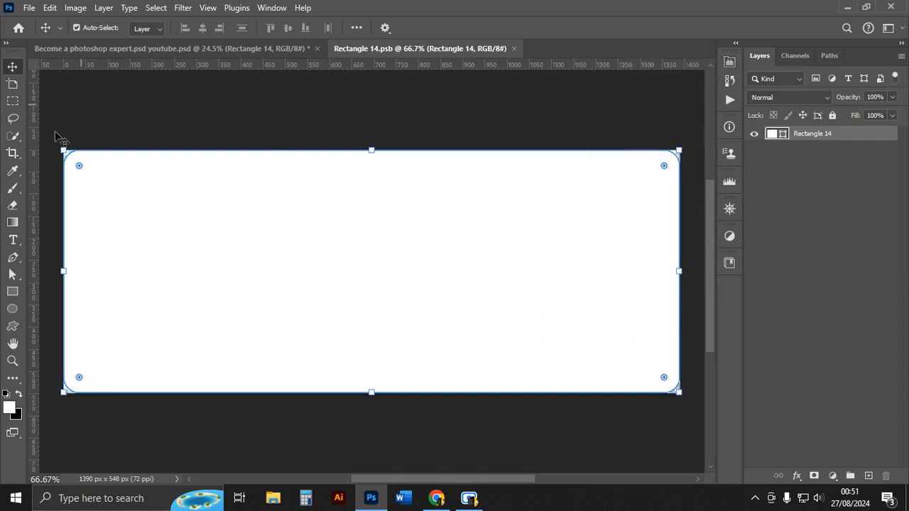
# Inside the smart object, add a new empty layer and delete the rectangle layer.
pyautogui.moveTo(79, 166); pyautogui.dragTo(16, 112)
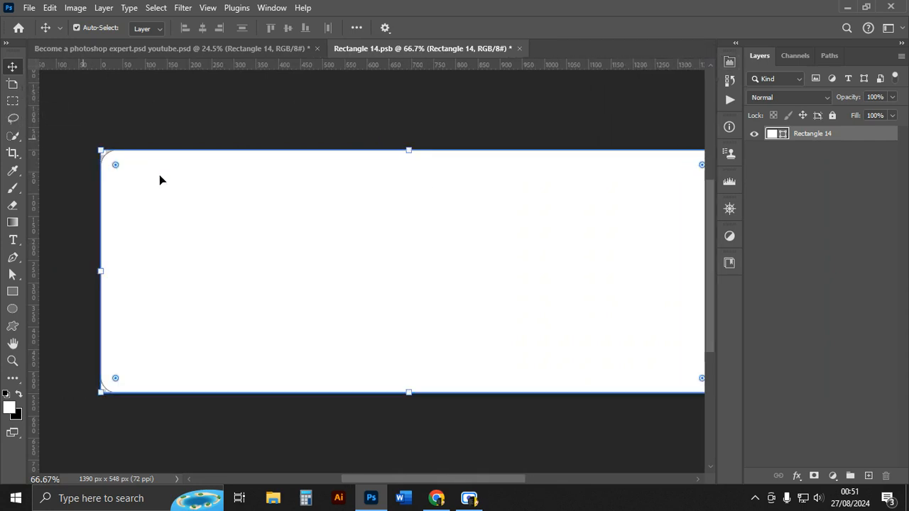
pyautogui.moveTo(117, 165); pyautogui.dragTo(82, 150)
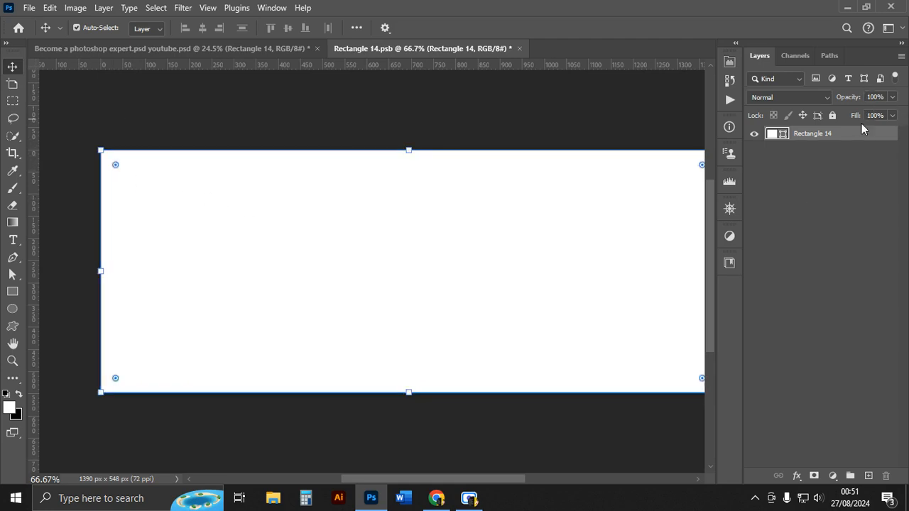
pyautogui.click(868, 475)
pyautogui.click(821, 151)
pyautogui.press('Delete')
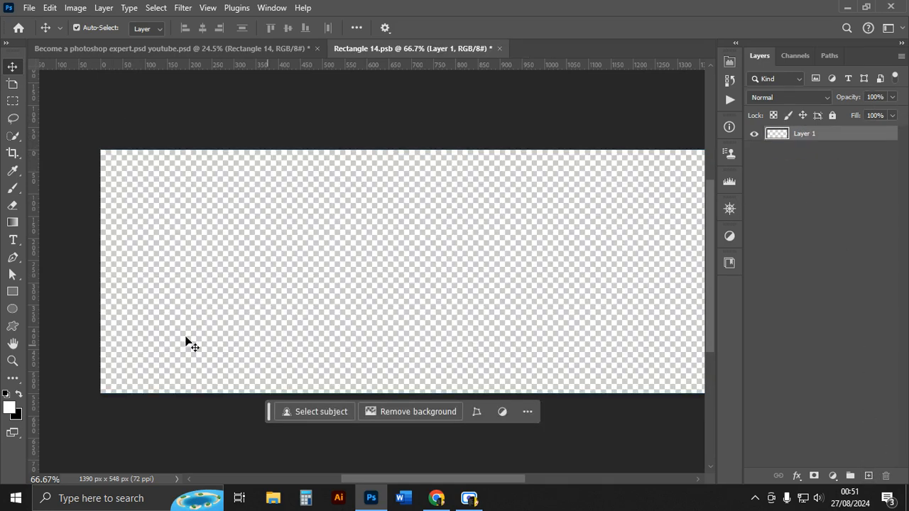
# Place a 'Lorem Ipsum' text layer near the left edge with the Type tool in Acumin Variable Concept Bold 75 pt.
pyautogui.hscroll(1, 183, 280)
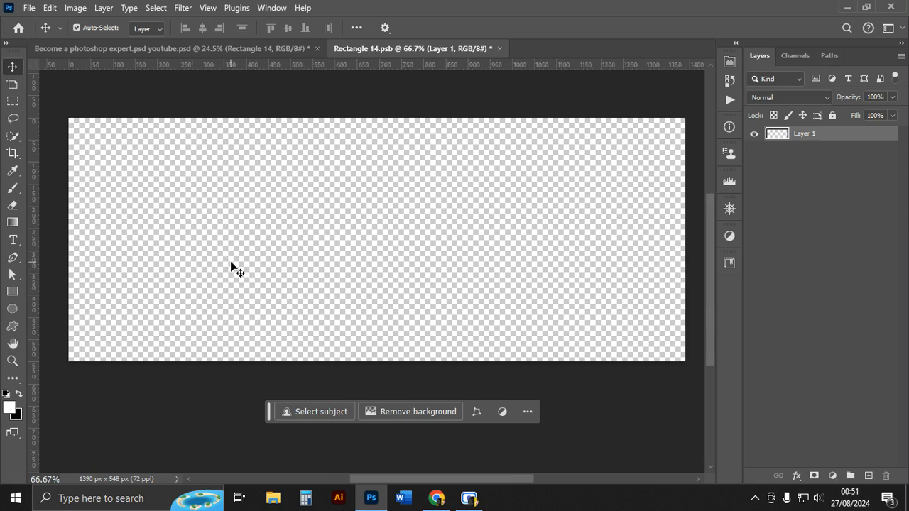
pyautogui.click(19, 242)
pyautogui.click(162, 201)
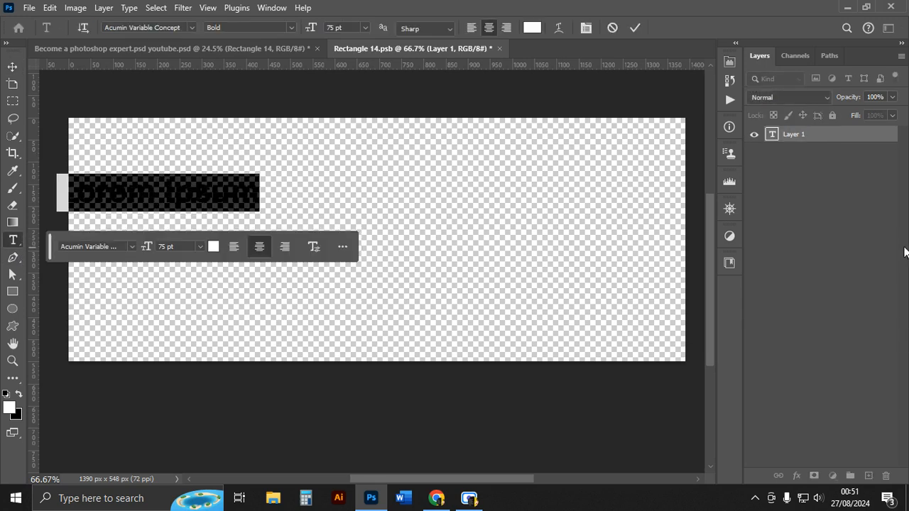
pyautogui.click(12, 66)
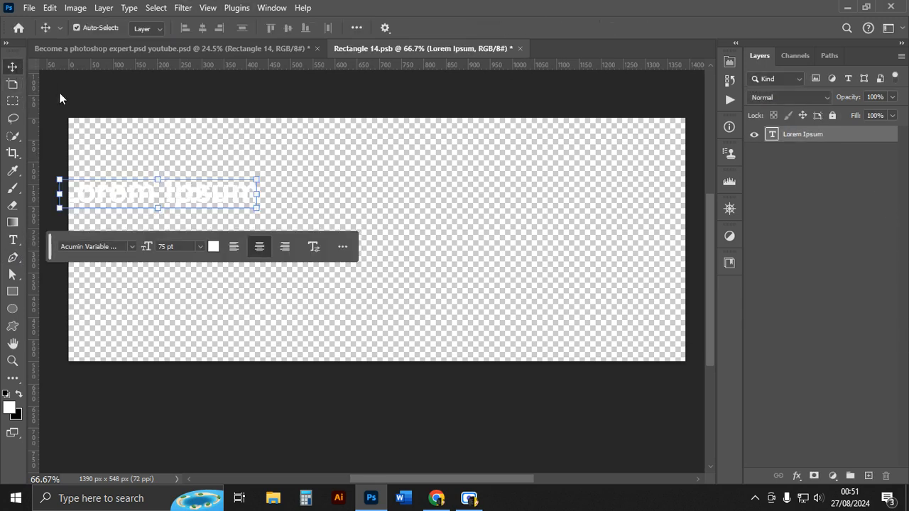
# Change the text colour to red b70000 and commit the edit.
pyautogui.click(498, 266)
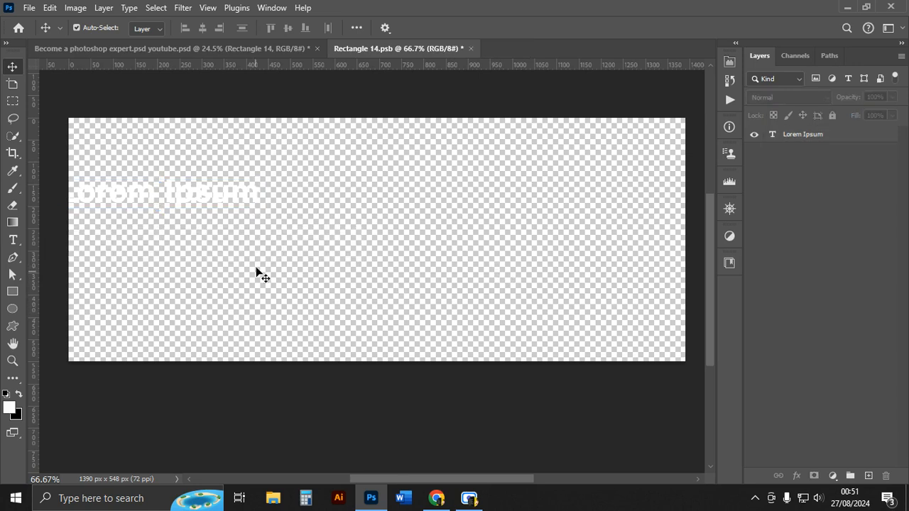
pyautogui.click(162, 193)
pyautogui.doubleClick(162, 190)
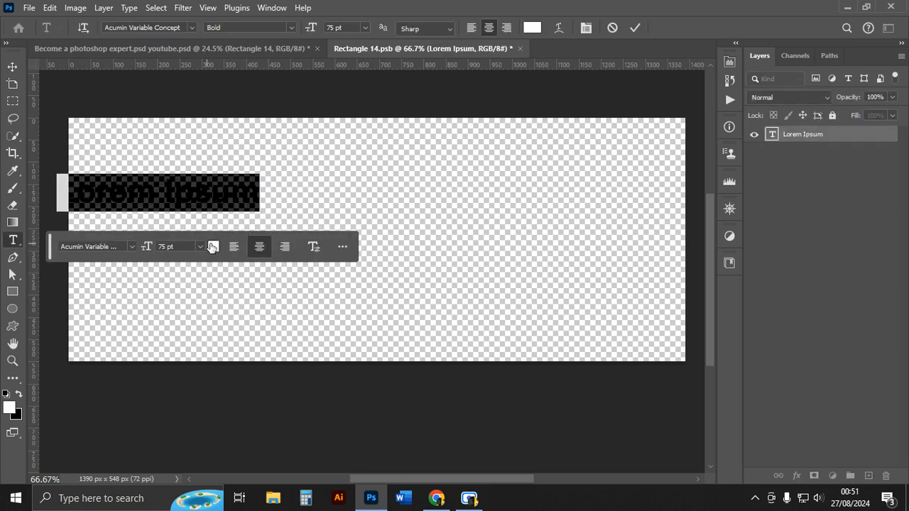
pyautogui.click(213, 246)
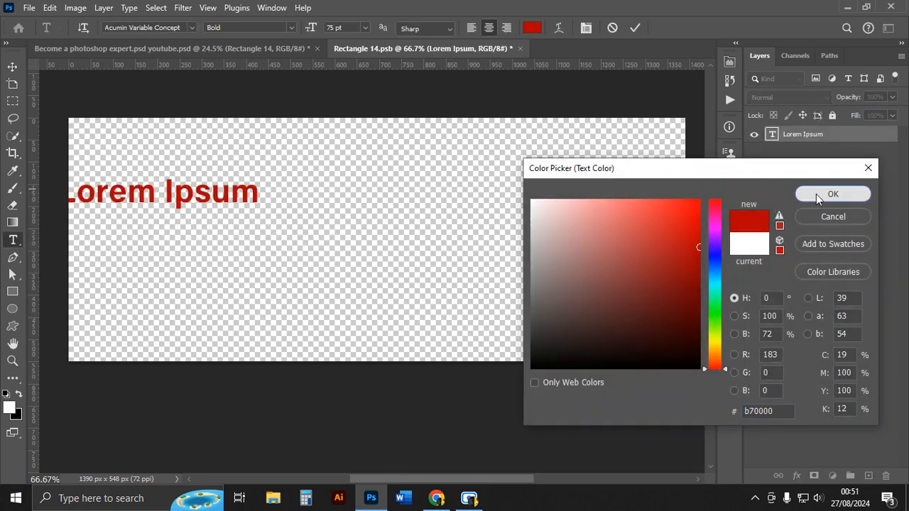
pyautogui.click(817, 195)
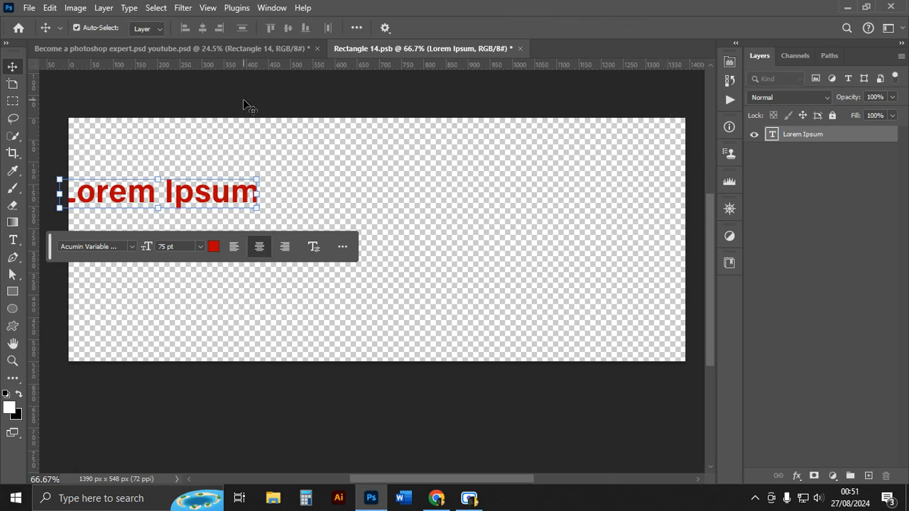
pyautogui.hotkey('ctrl', 'Return')
# Move the text and duplicate it twice, spreading the three 'Lorem Ipsum' copies at different heights.
pyautogui.moveTo(153, 201); pyautogui.dragTo(284, 209)
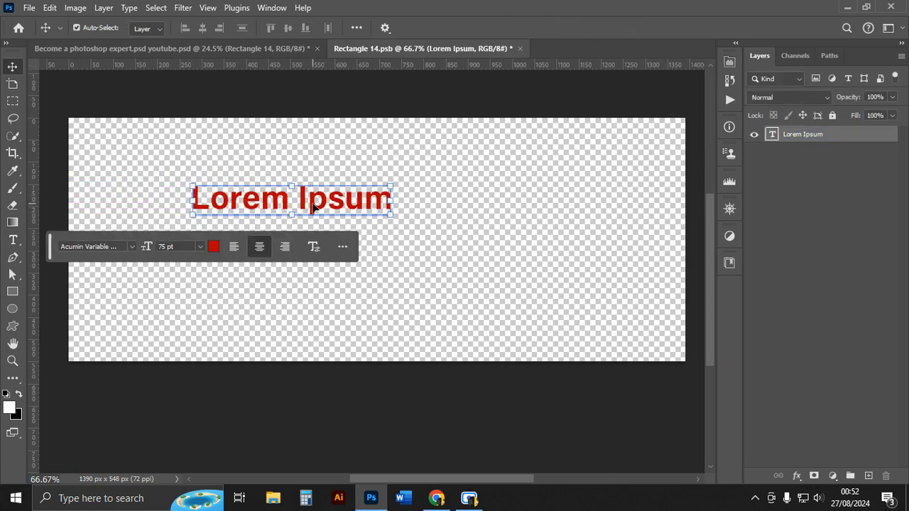
pyautogui.moveTo(233, 203); pyautogui.dragTo(241, 247)
pyautogui.moveTo(376, 253); pyautogui.dragTo(381, 130)
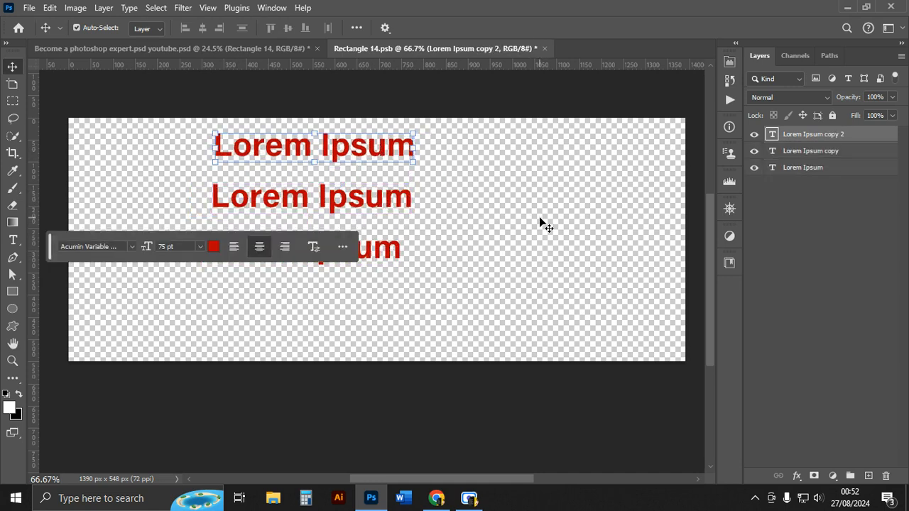
pyautogui.moveTo(303, 263); pyautogui.dragTo(388, 302)
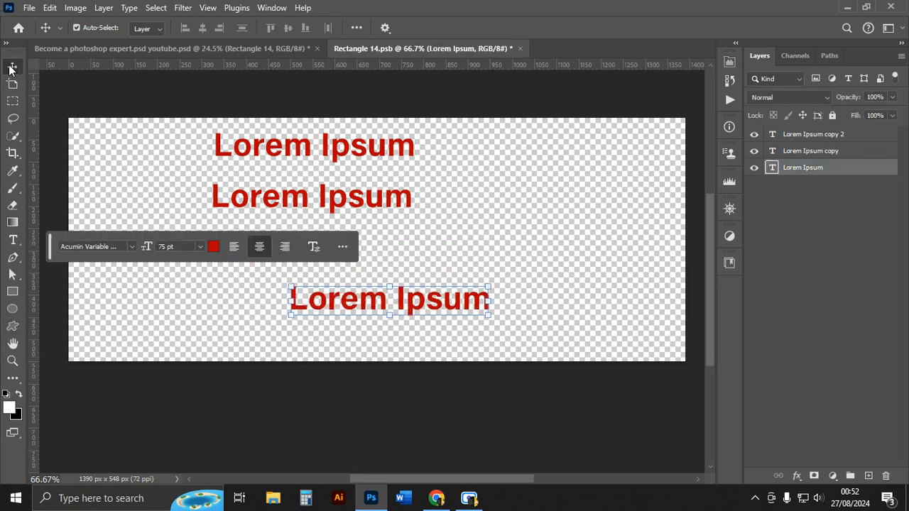
# Rearrange the copies: one at upper left, one at upper right, and one lower centre.
pyautogui.click(300, 149)
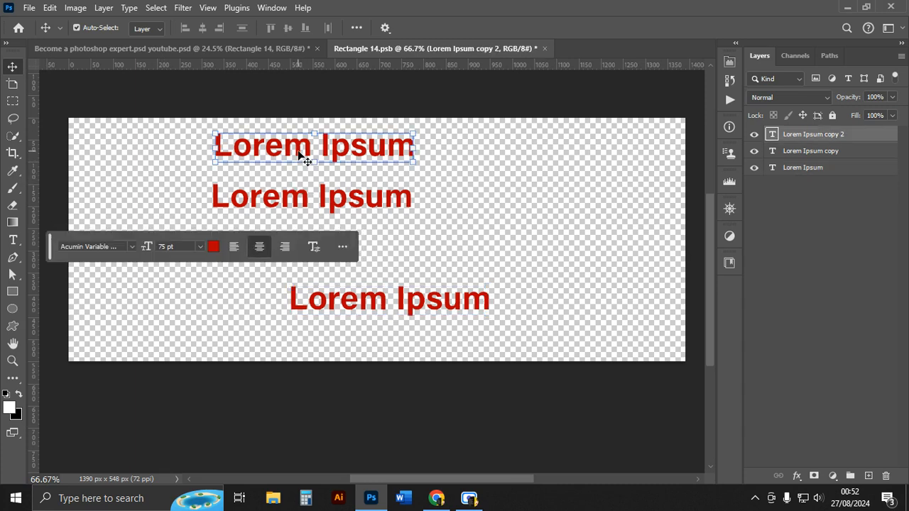
pyautogui.moveTo(306, 160); pyautogui.dragTo(483, 171)
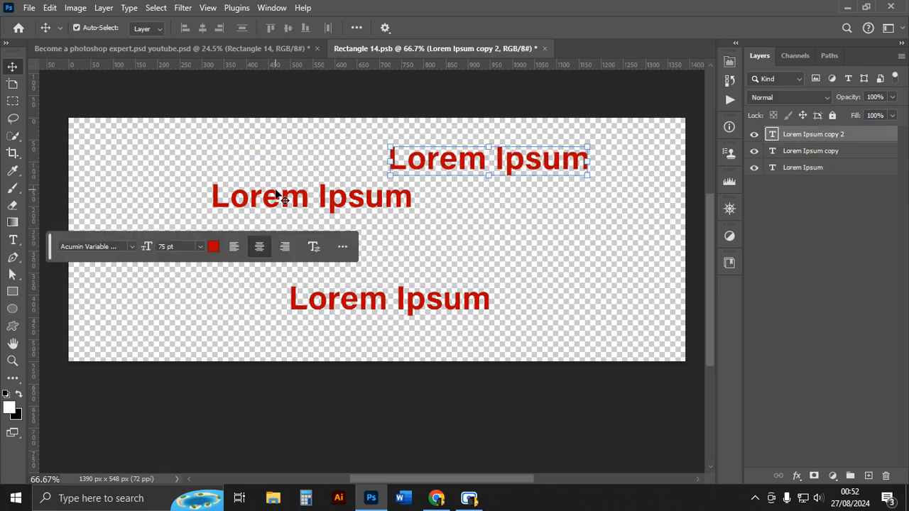
pyautogui.click(277, 195)
pyautogui.moveTo(277, 195); pyautogui.dragTo(176, 196)
pyautogui.click(432, 178)
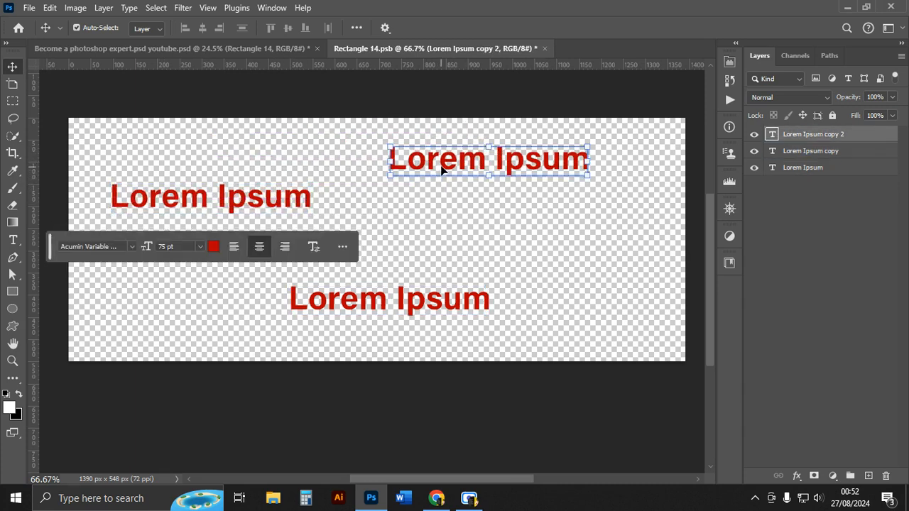
pyautogui.moveTo(435, 171); pyautogui.dragTo(424, 215)
pyautogui.click(336, 196)
pyautogui.click(442, 220)
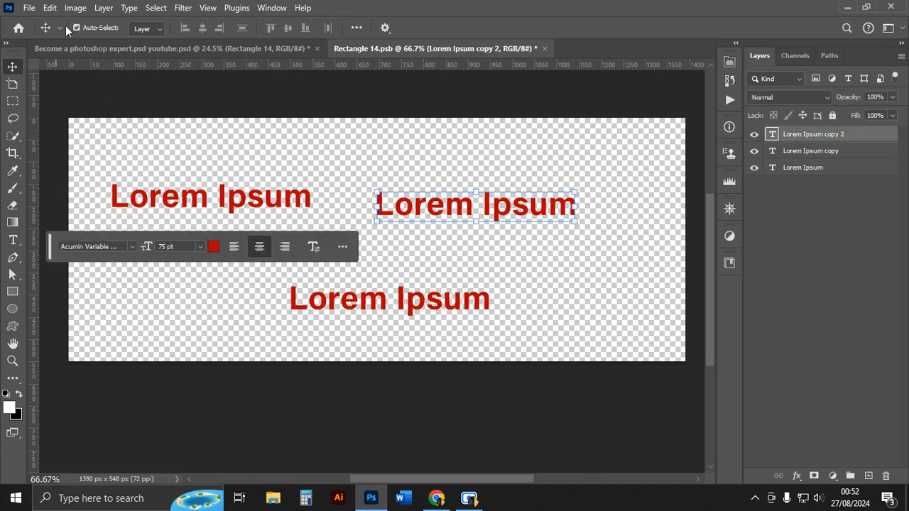
# Recolour the upper-right text copy to green 257a00 and commit the edit.
pyautogui.doubleClick(432, 206)
pyautogui.click(532, 28)
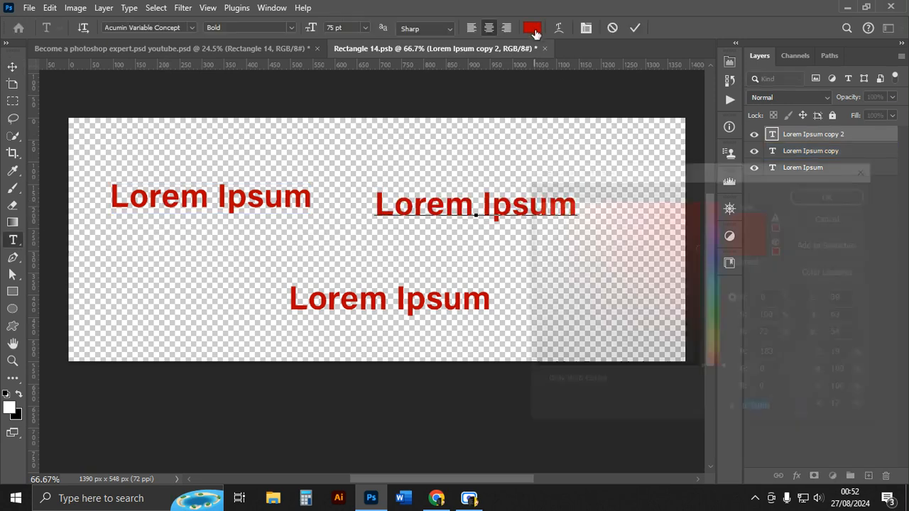
pyautogui.click(718, 321)
pyautogui.moveTo(699, 248); pyautogui.dragTo(699, 288)
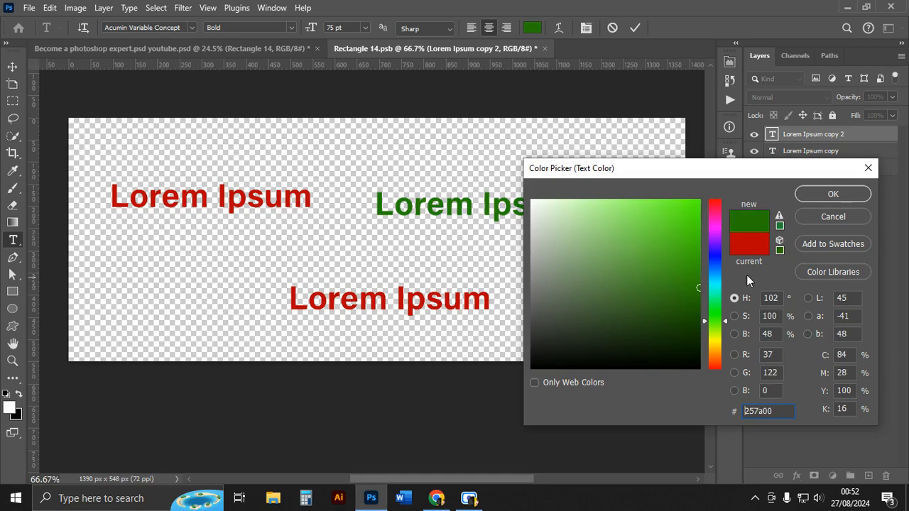
pyautogui.click(824, 194)
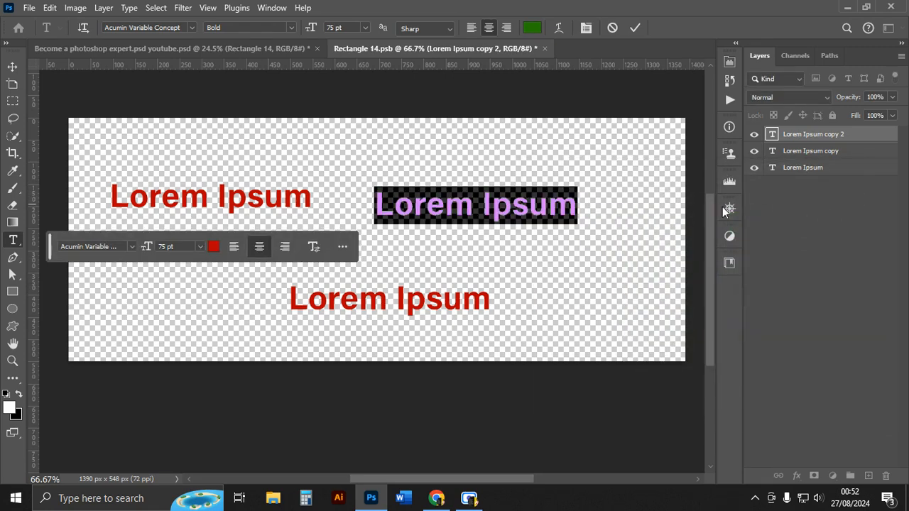
pyautogui.click(636, 29)
# Move the green text onto the upper-left red text so they overlap.
pyautogui.click(582, 167)
pyautogui.click(284, 245)
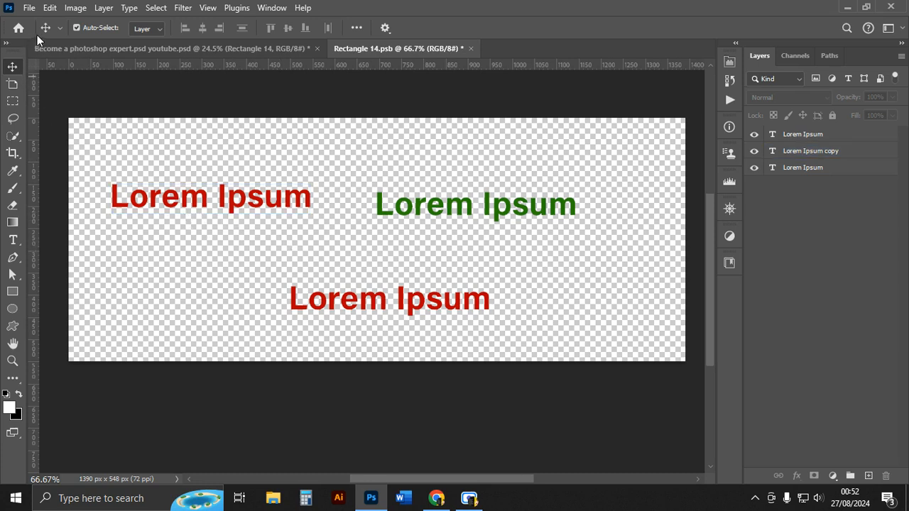
pyautogui.click(413, 208)
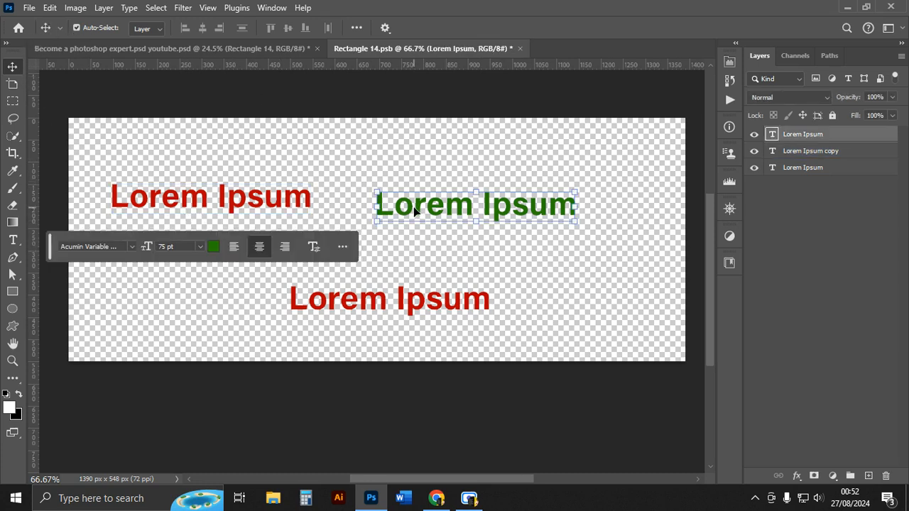
pyautogui.keyDown('shift'); pyautogui.click(197, 216); pyautogui.keyUp('shift')
pyautogui.click(518, 209)
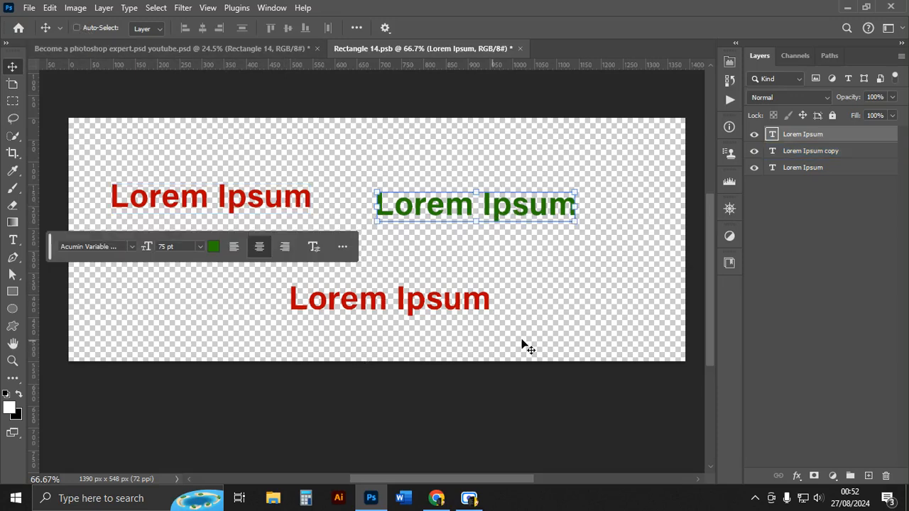
pyautogui.moveTo(605, 334); pyautogui.dragTo(571, 342)
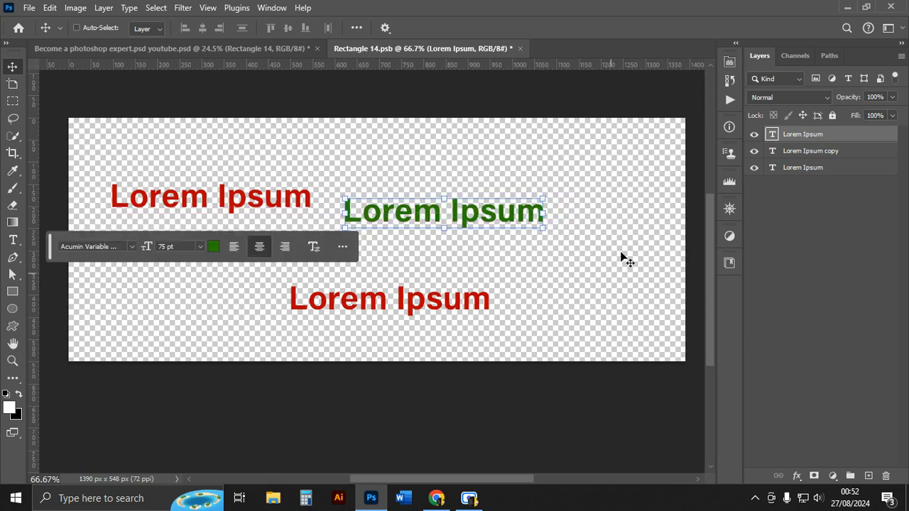
pyautogui.moveTo(618, 146); pyautogui.dragTo(385, 125)
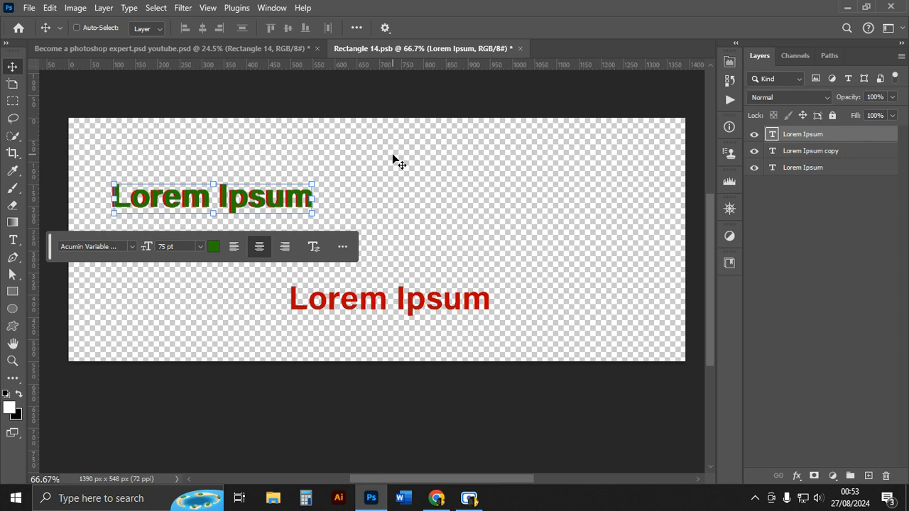
# Nudge the green text a few pixels left so the red text shows as an offset shadow.
pyautogui.press('Left')
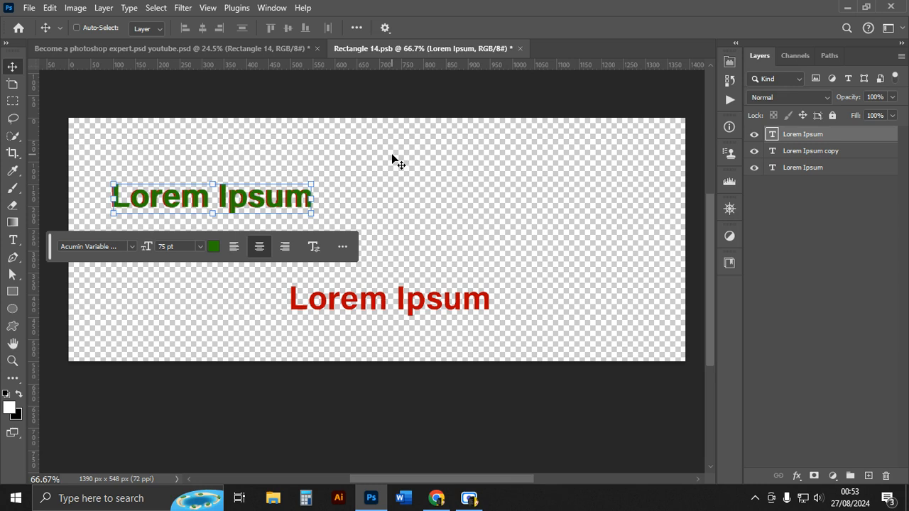
pyautogui.press('Left')
pyautogui.press('Left')
pyautogui.press('Left')
pyautogui.press('Left')
pyautogui.press('Left')
pyautogui.press('Left')
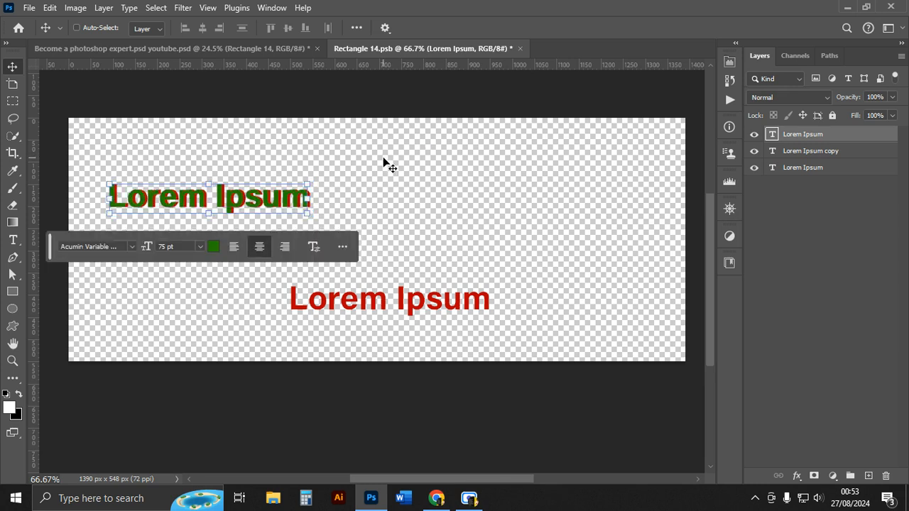
pyautogui.press('Right')
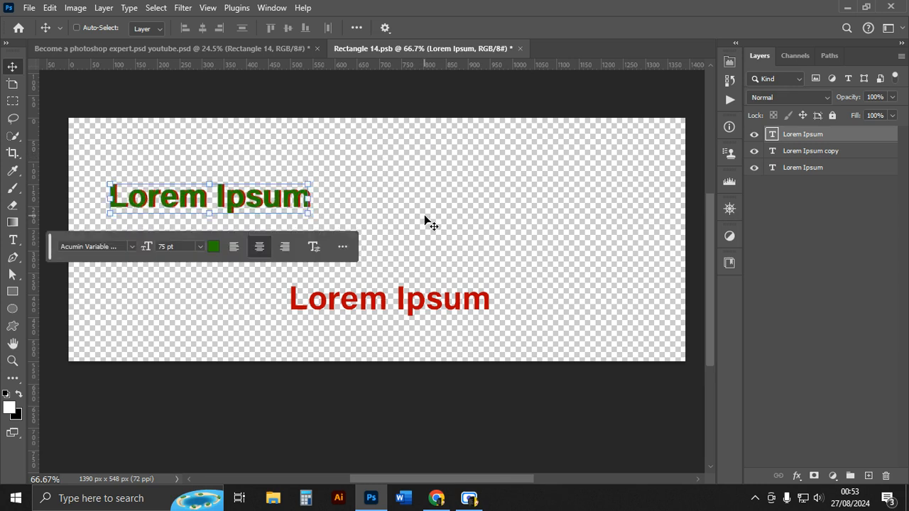
pyautogui.click(448, 231)
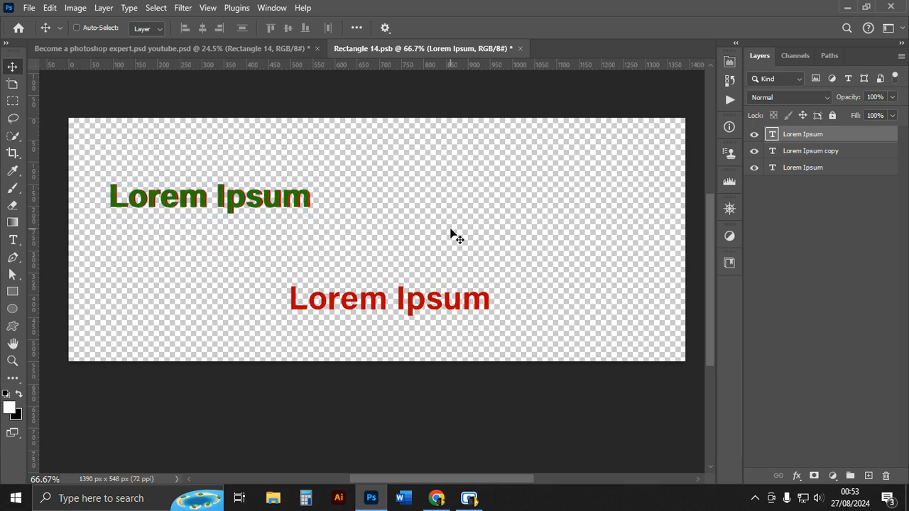
pyautogui.click(451, 227)
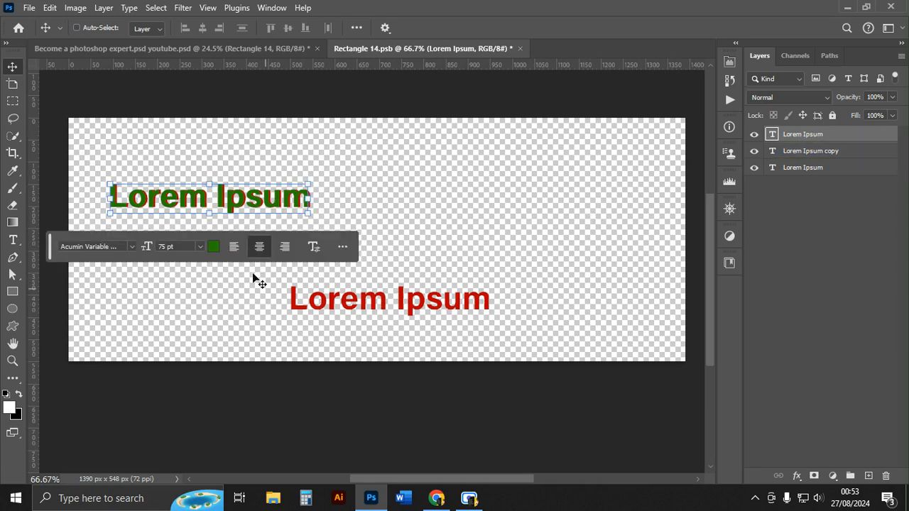
# Select both overlapping upper text layers and move them together towards the centre.
pyautogui.click(880, 147)
pyautogui.click(828, 156)
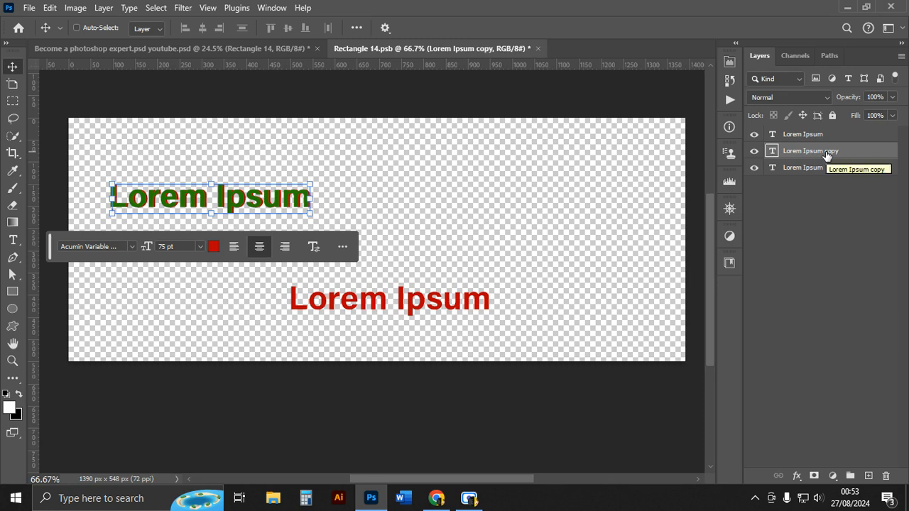
pyautogui.click(824, 167)
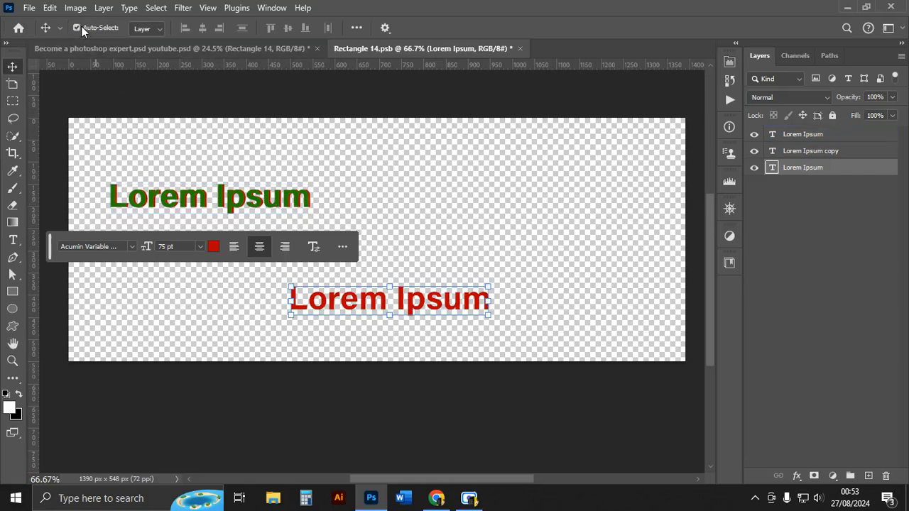
pyautogui.click(235, 204)
pyautogui.moveTo(165, 154); pyautogui.dragTo(233, 255)
pyautogui.moveTo(301, 198); pyautogui.dragTo(414, 189)
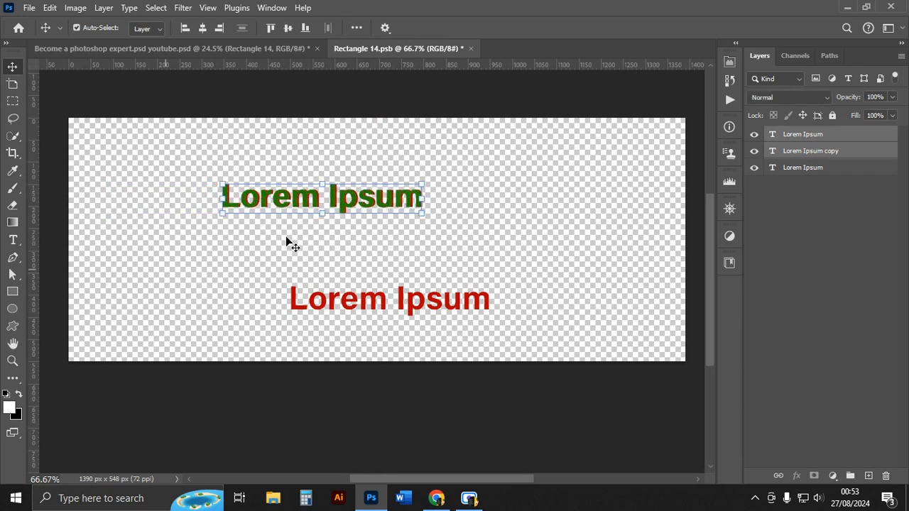
pyautogui.click(485, 217)
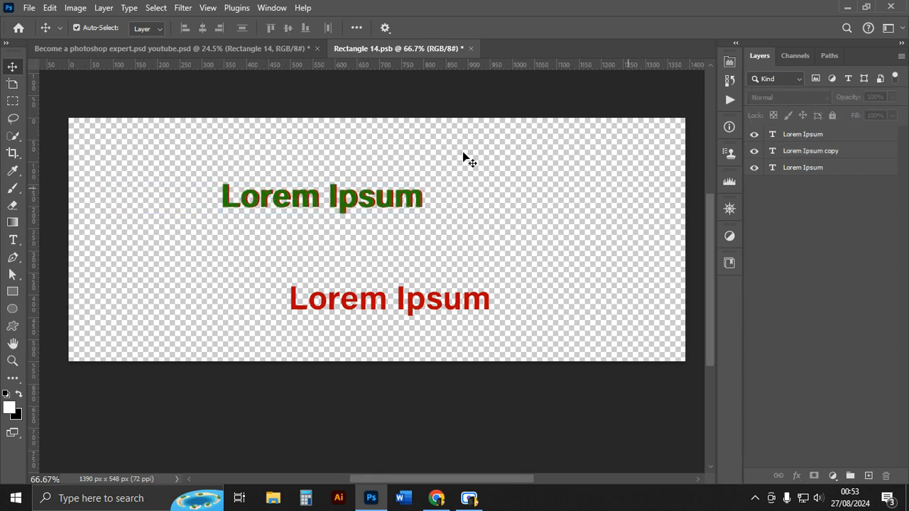
pyautogui.moveTo(285, 137); pyautogui.dragTo(348, 231)
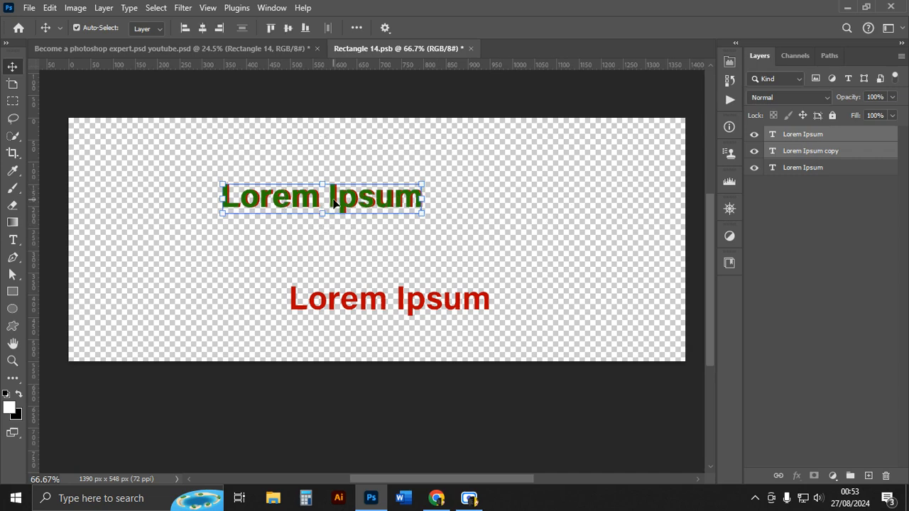
# Return to the main thumbnail document and delete the Rectangle 14 smart object layer.
pyautogui.click(205, 48)
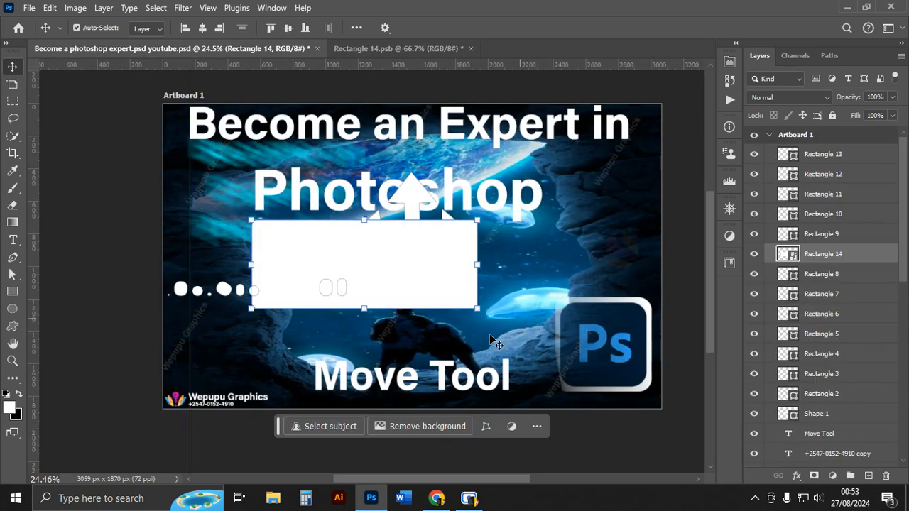
pyautogui.press('Delete')
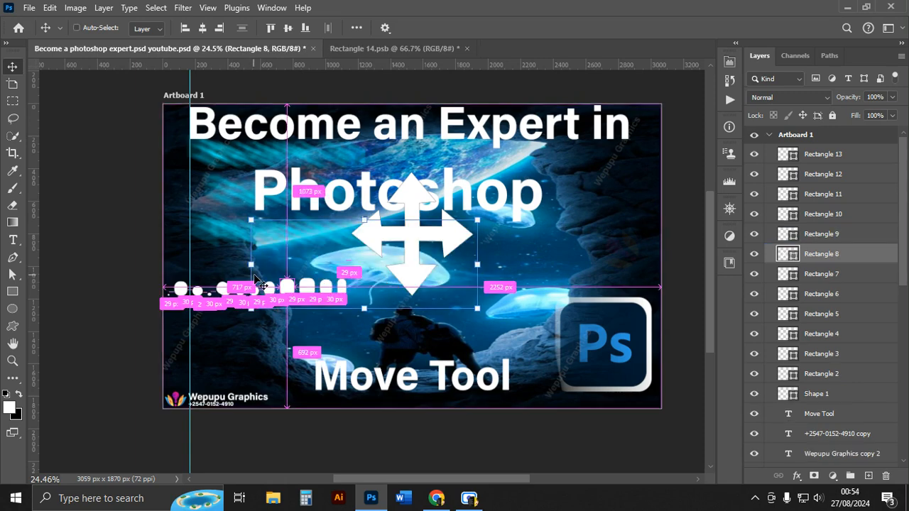
# Select all layers and undo the last three actions.
pyautogui.hotkey('ctrl', 'a')
pyautogui.hotkey('ctrl', 'z')
pyautogui.hotkey('ctrl', 'z')
pyautogui.hotkey('ctrl', 'z')
pyautogui.hotkey('ctrl', 'z')
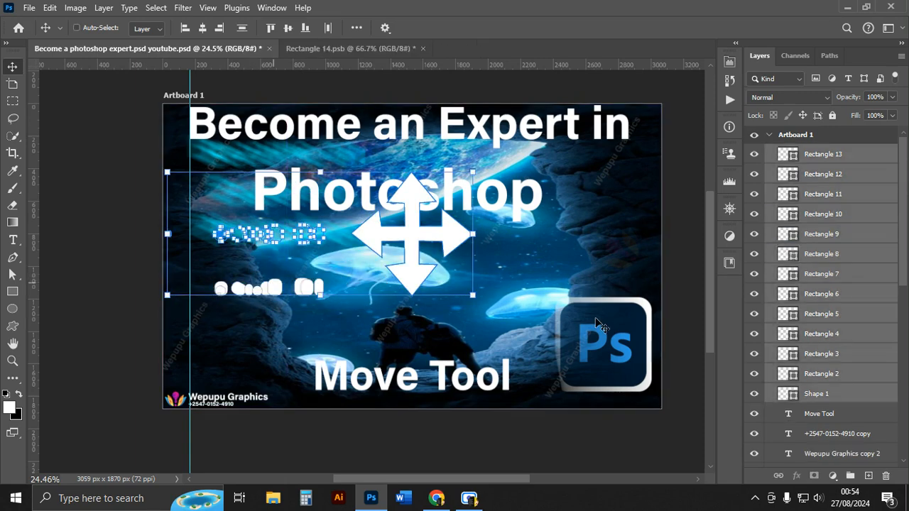
# Delete the selected layers and undo the deletion.
pyautogui.press('Delete')
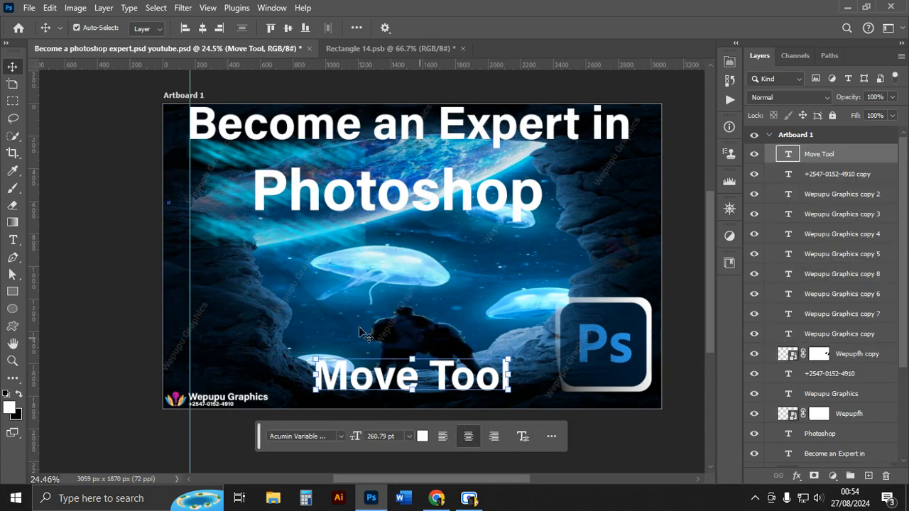
pyautogui.hotkey('ctrl', 'z')
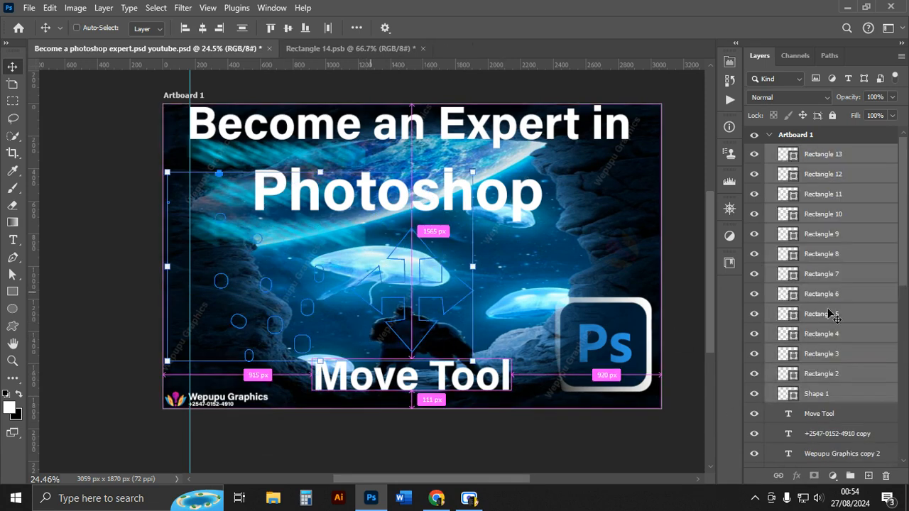
# Select the Rectangle 2 through Rectangle 13 layers and delete them, leaving Shape 1.
pyautogui.click(817, 321)
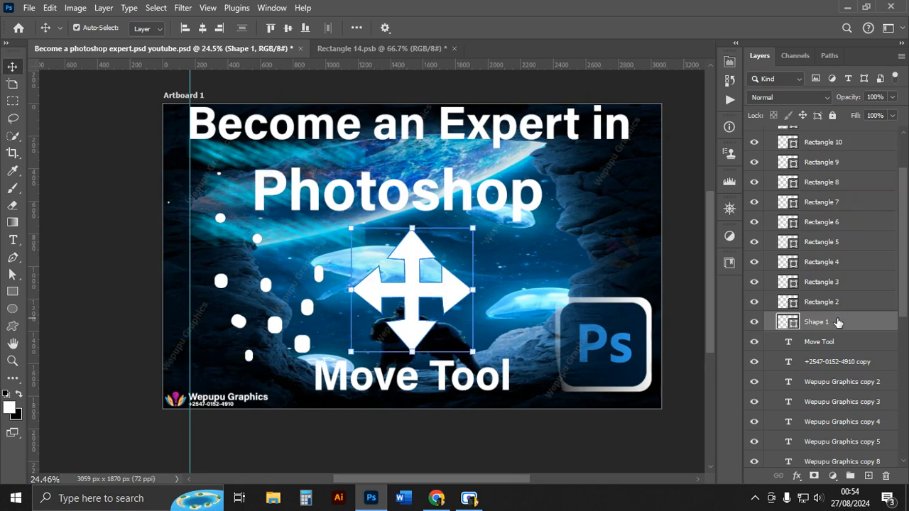
pyautogui.keyDown('shift'); pyautogui.click(821, 302); pyautogui.keyUp('shift')
pyautogui.click(837, 305)
pyautogui.scroll(4, 836, 305)
pyautogui.scroll(-1, 824, 234)
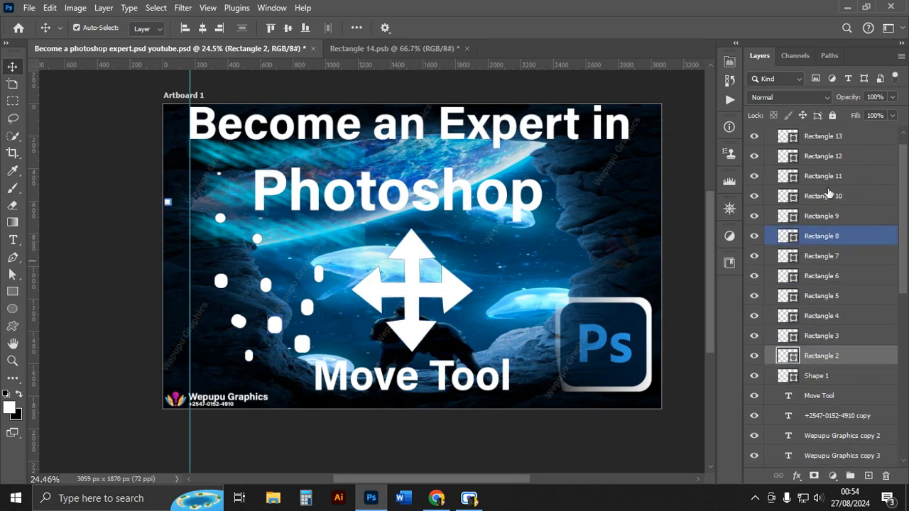
pyautogui.keyDown('ctrl'); pyautogui.click(819, 136); pyautogui.keyUp('ctrl')
pyautogui.keyDown('shift'); pyautogui.click(819, 135); pyautogui.keyUp('shift')
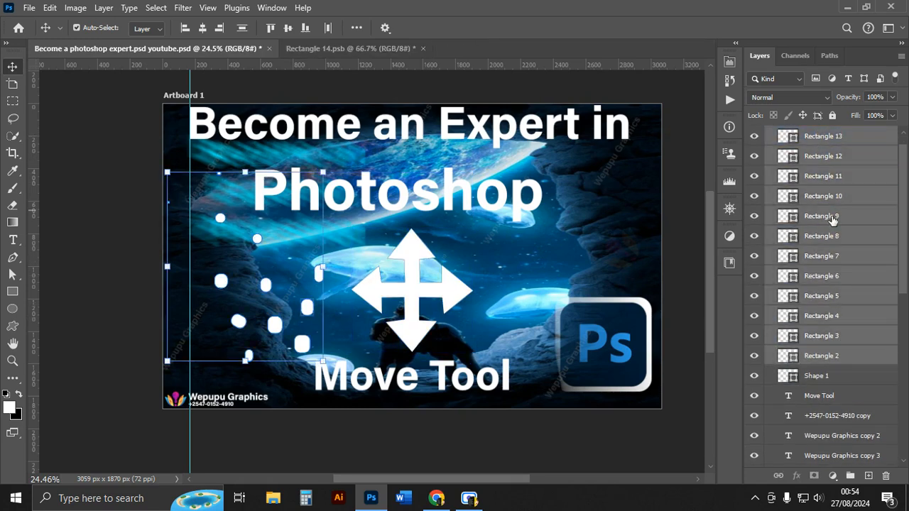
pyautogui.press('Delete')
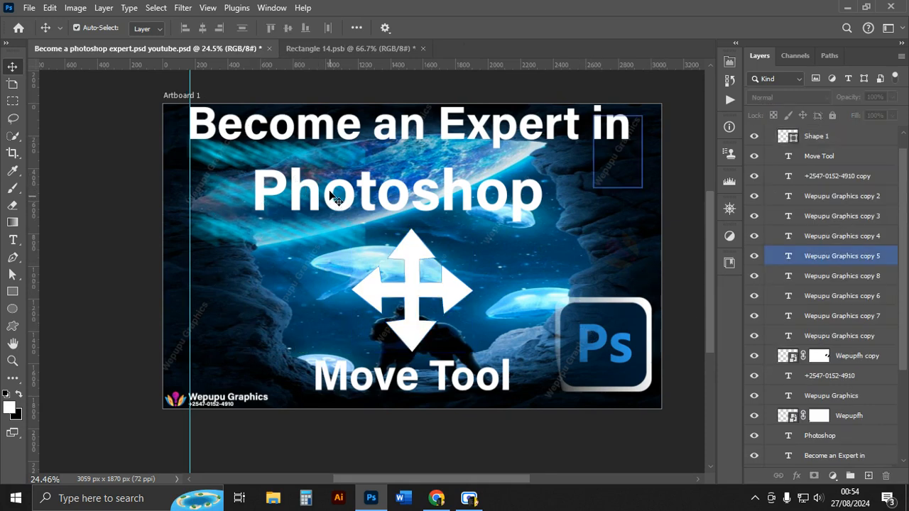
pyautogui.scroll(3, 328, 195)
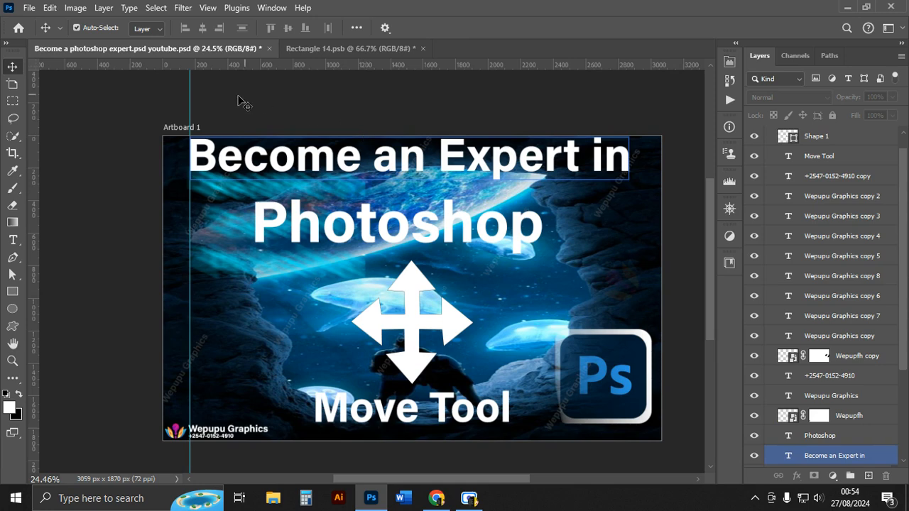
pyautogui.moveTo(240, 108); pyautogui.dragTo(640, 444)
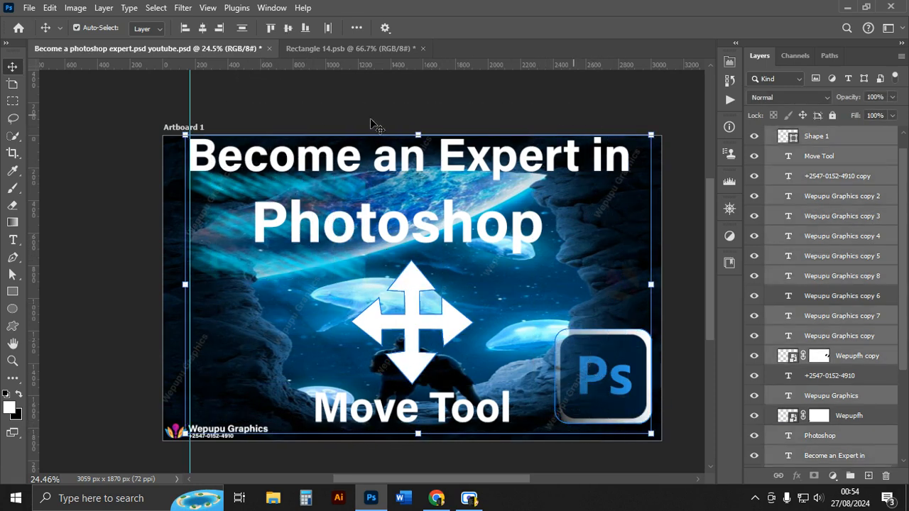
pyautogui.moveTo(228, 83)
pyautogui.mouseDown()
pyautogui.moveTo(284, 178)
pyautogui.moveTo(368, 249)
pyautogui.moveTo(406, 226)
pyautogui.moveTo(458, 268)
pyautogui.moveTo(526, 351)
pyautogui.moveTo(565, 382)
pyautogui.moveTo(561, 426)
pyautogui.mouseUp()
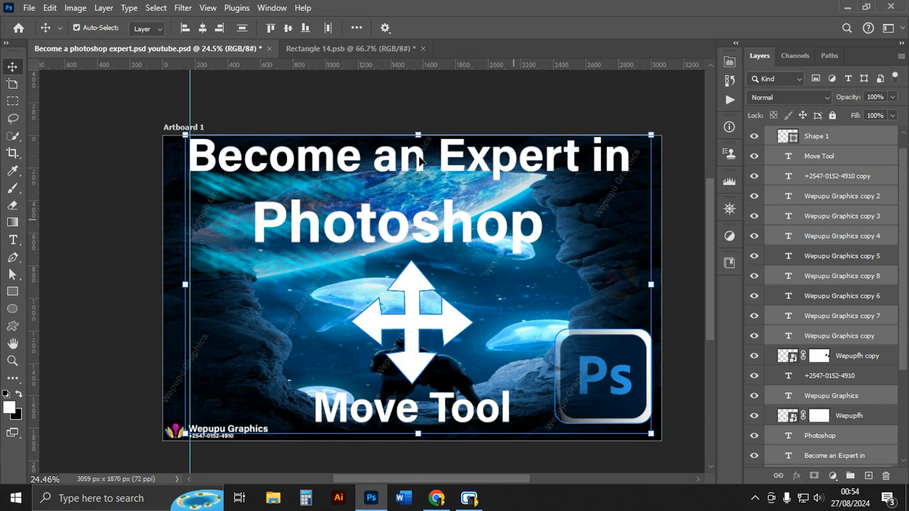
pyautogui.click(133, 115)
pyautogui.scroll(-1, 494, 297)
pyautogui.scroll(1, 495, 296)
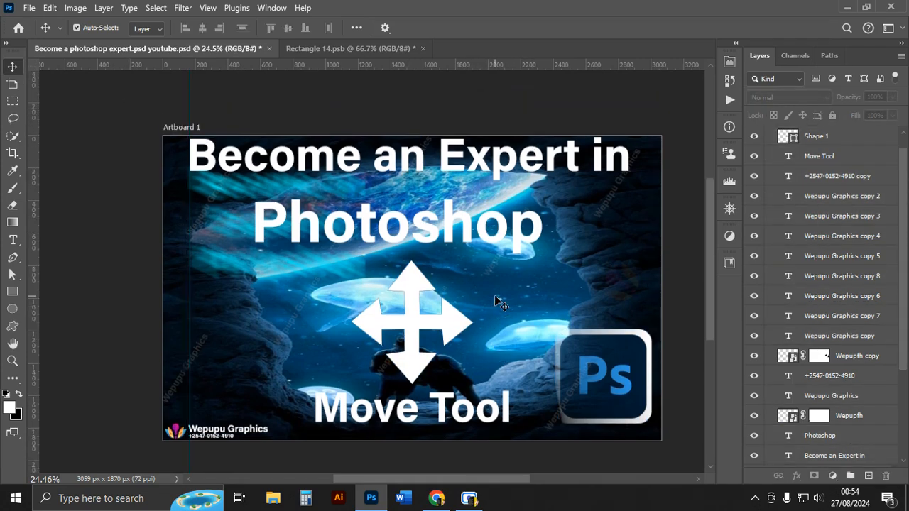